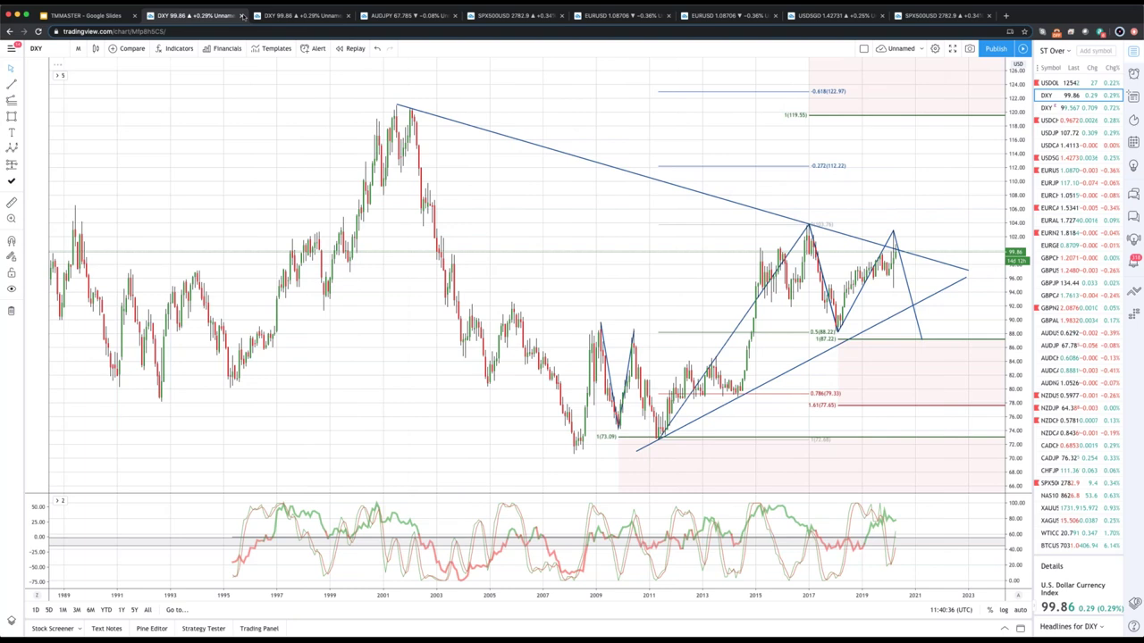
- Pan the shorter-term DXY chart left to leave room for future dates on the right
{"action": "left_click_drag", "start_coordinate": [898, 275], "coordinate": [676, 286]}
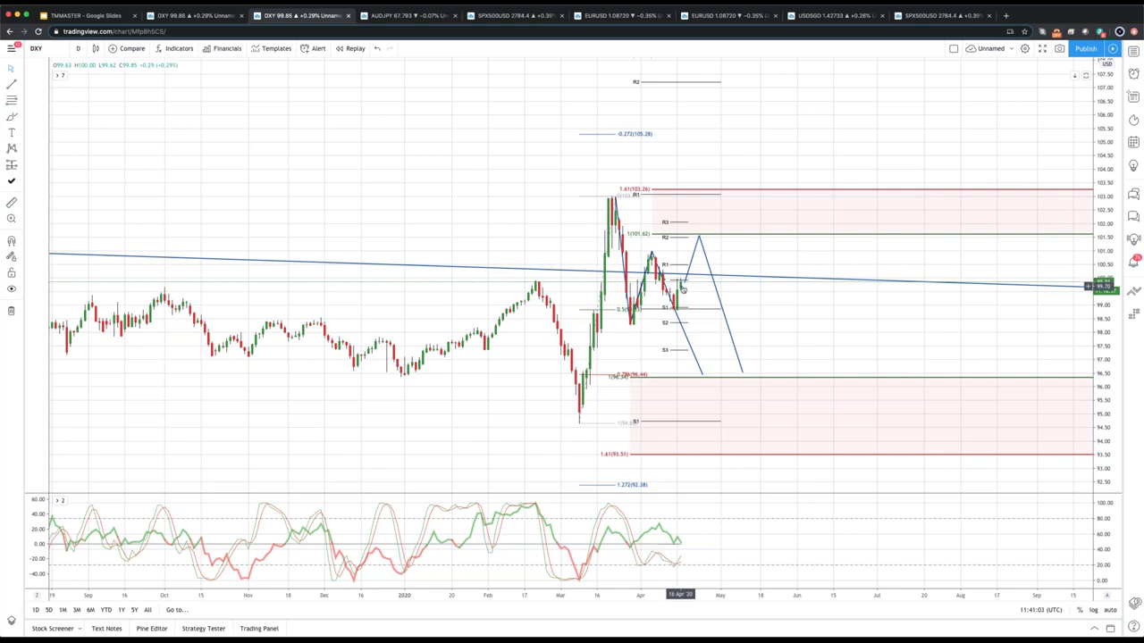
{"action": "left_click", "coordinate": [687, 281]}
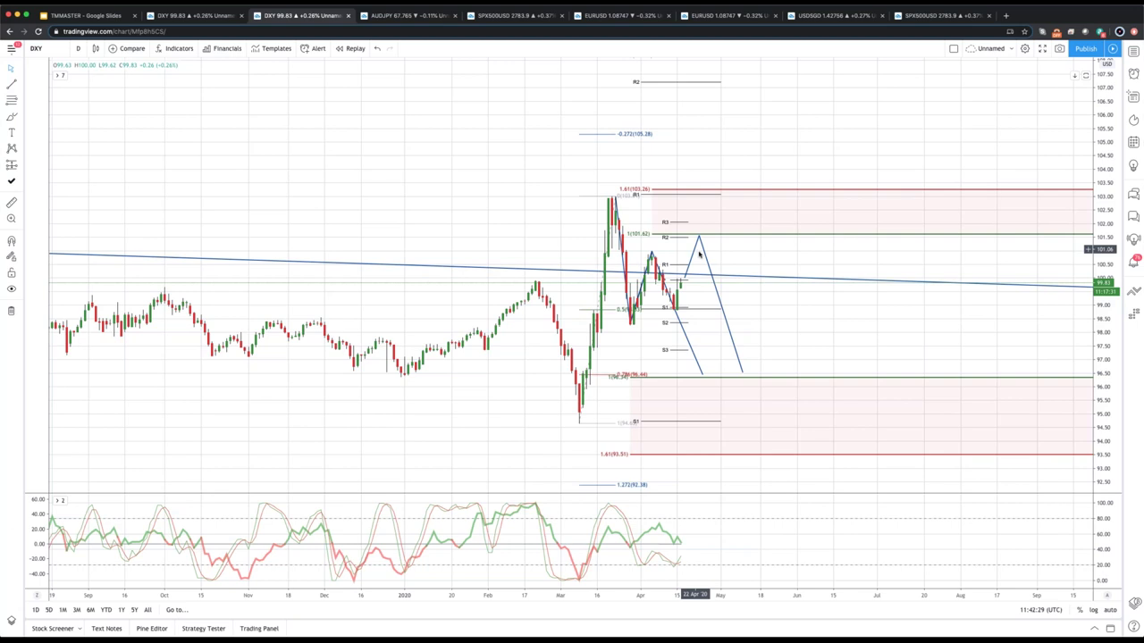
- Snap the projected path's lower endpoint onto the 96.5 Fibonacci level
{"action": "left_click", "coordinate": [741, 373]}
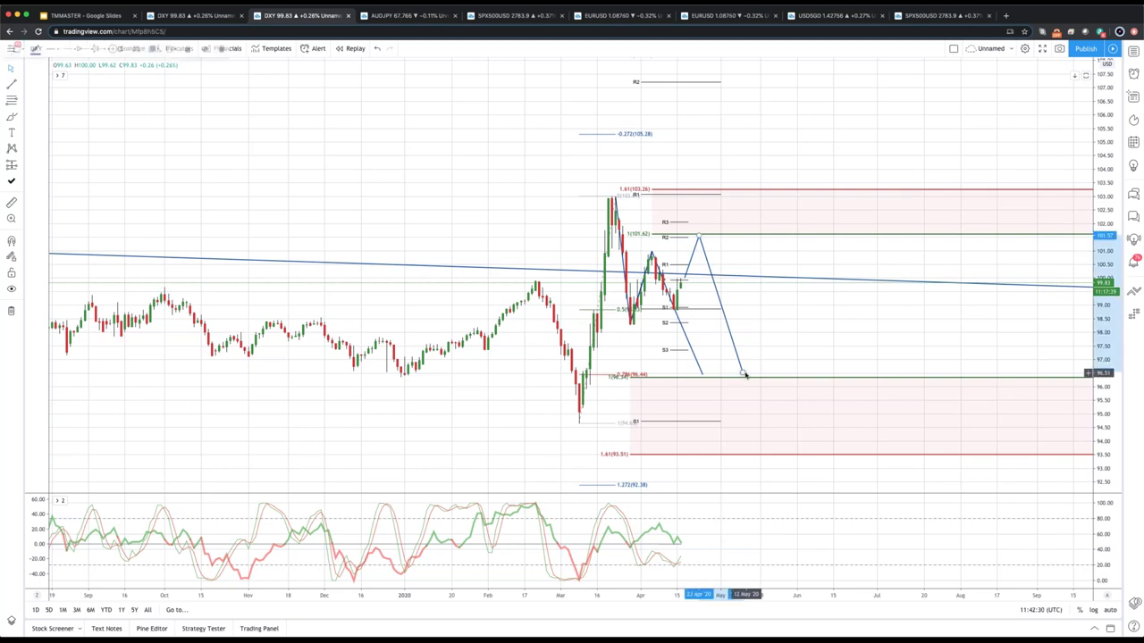
{"action": "left_click_drag", "start_coordinate": [745, 375], "coordinate": [748, 371]}
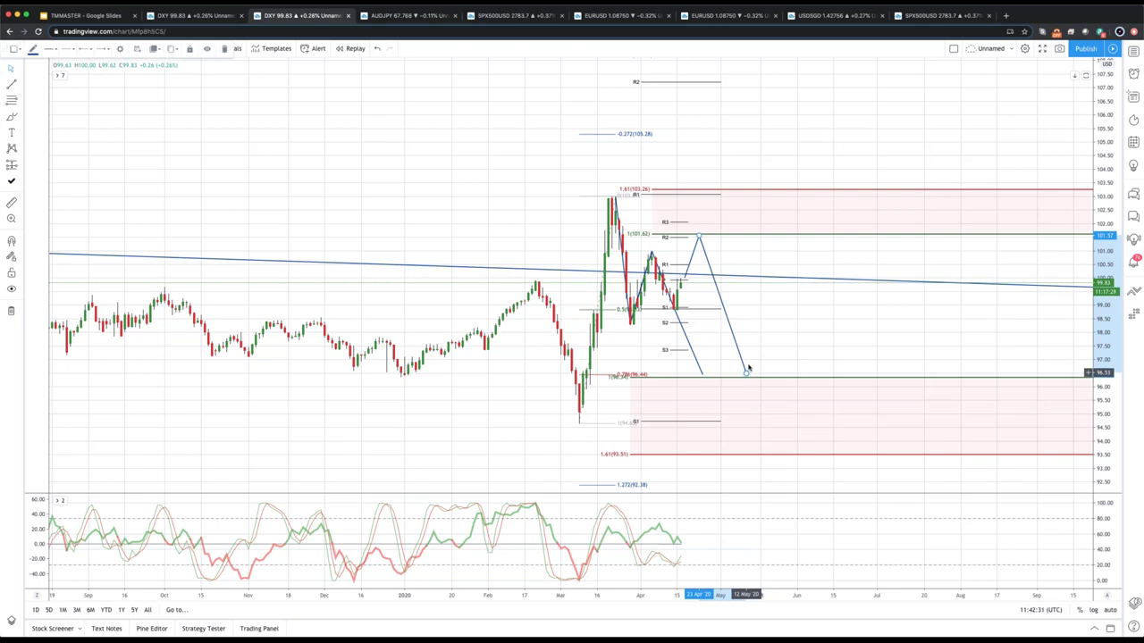
{"action": "left_click", "coordinate": [750, 355]}
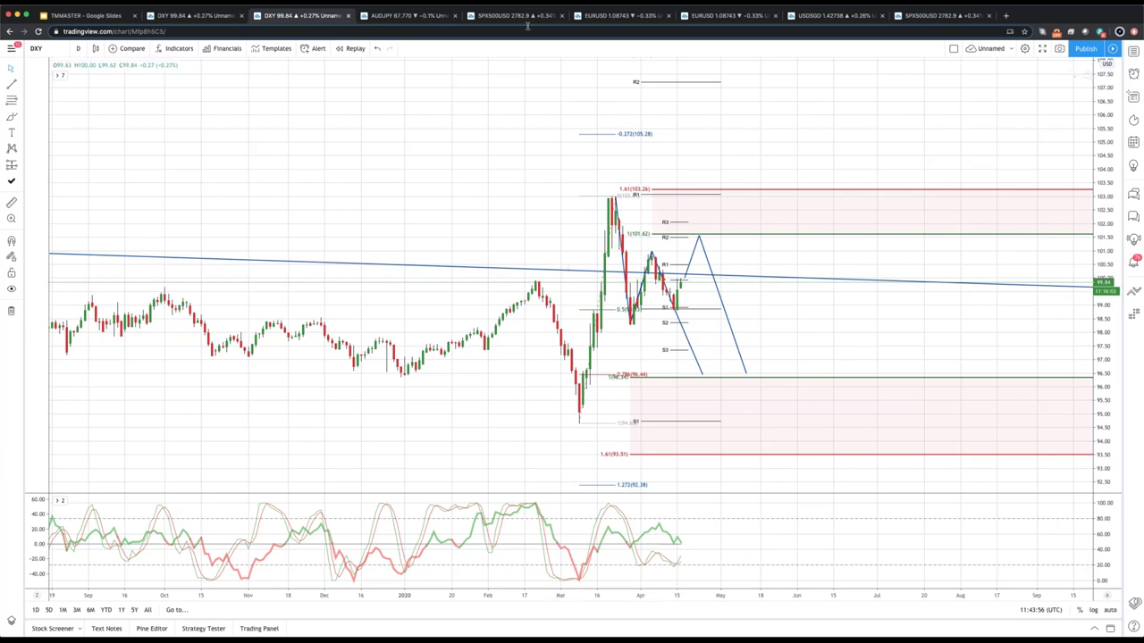
- Load SPX500USD from the watchlist and pan to show recent months plus future space
{"action": "left_click", "coordinate": [998, 469]}
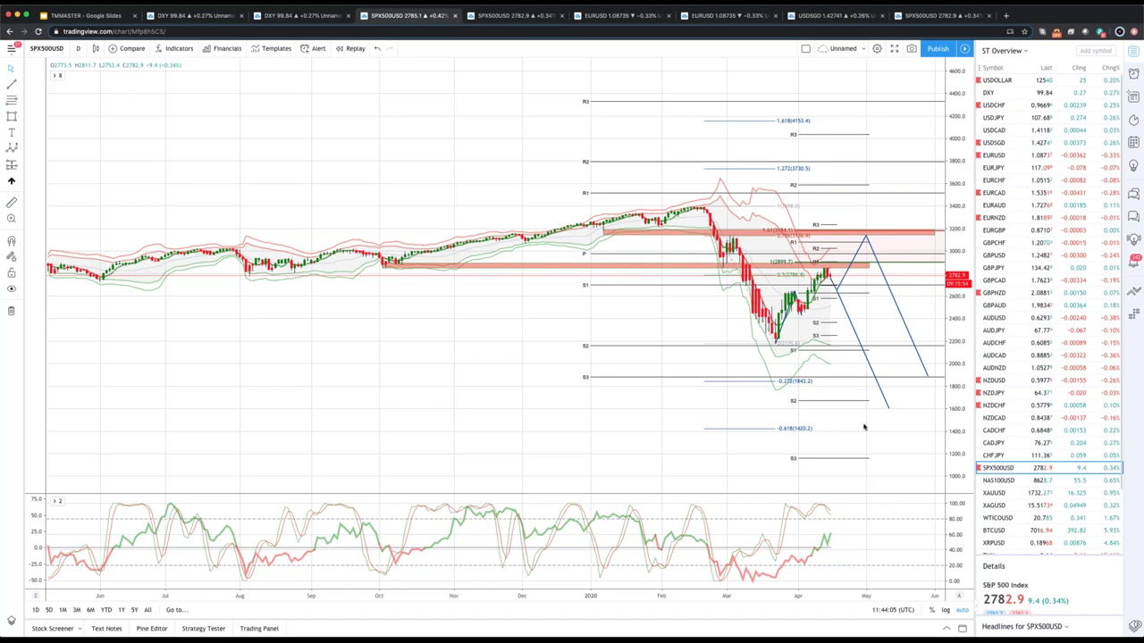
{"action": "left_click_drag", "start_coordinate": [863, 427], "coordinate": [696, 252]}
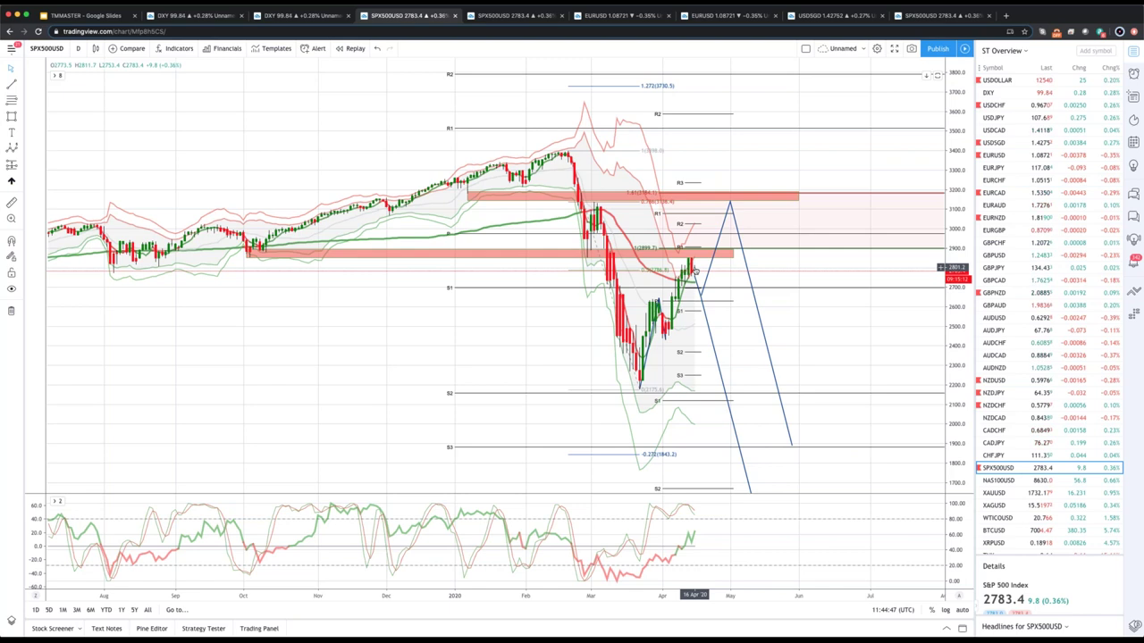
- Place a short position on the latest SPX500USD candles, stop near 2821, target near 2645
{"action": "left_click", "coordinate": [20, 168]}
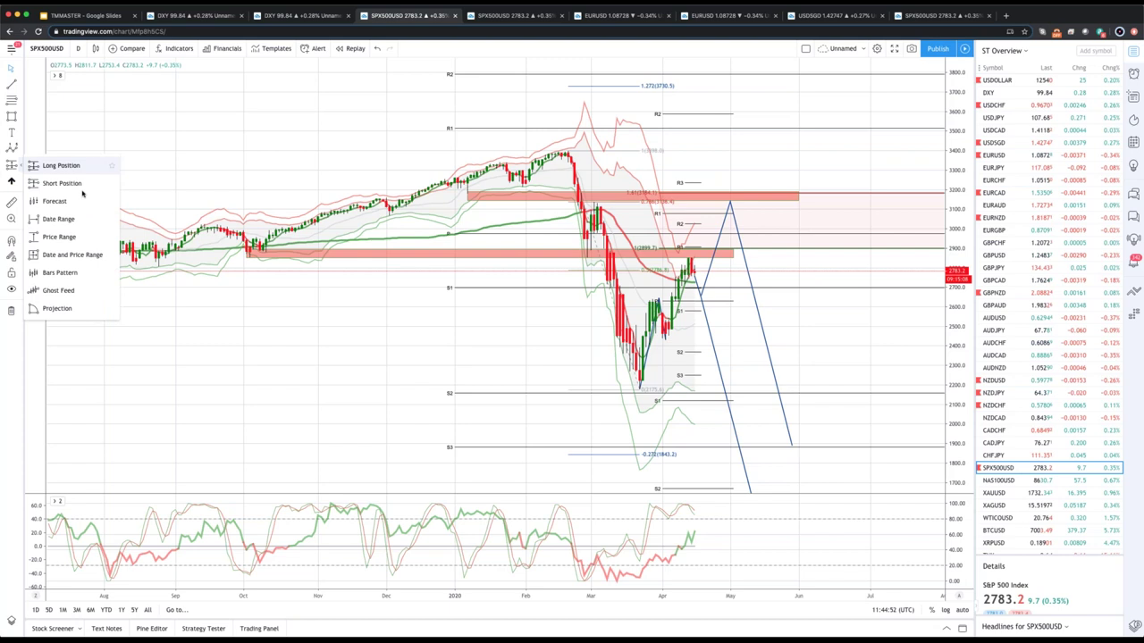
{"action": "left_click", "coordinate": [82, 191]}
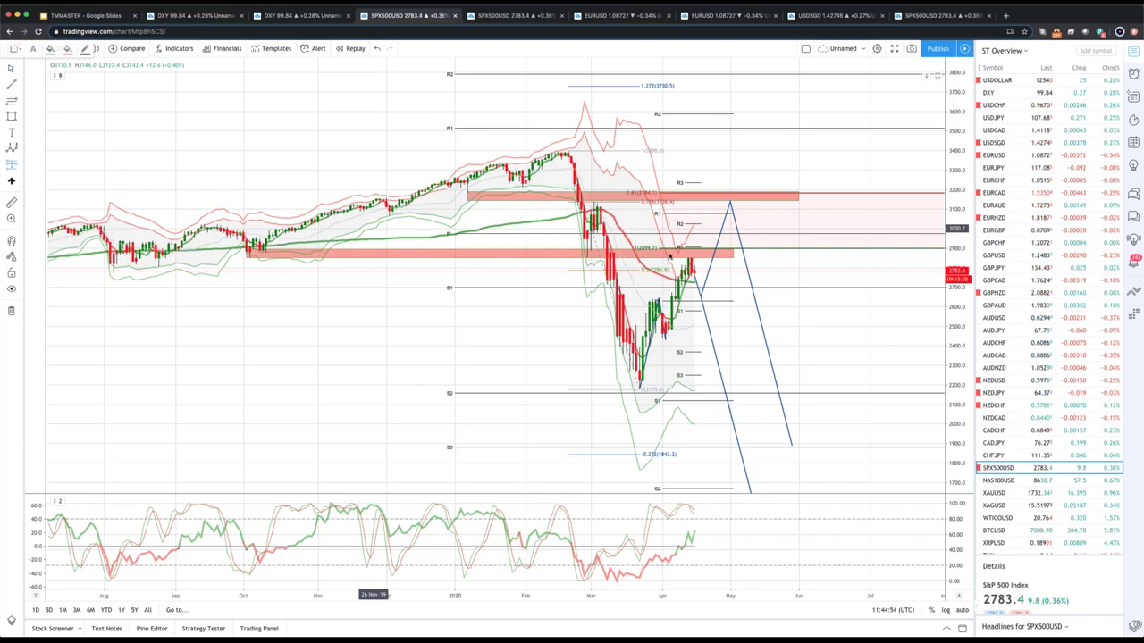
{"action": "left_click", "coordinate": [693, 278]}
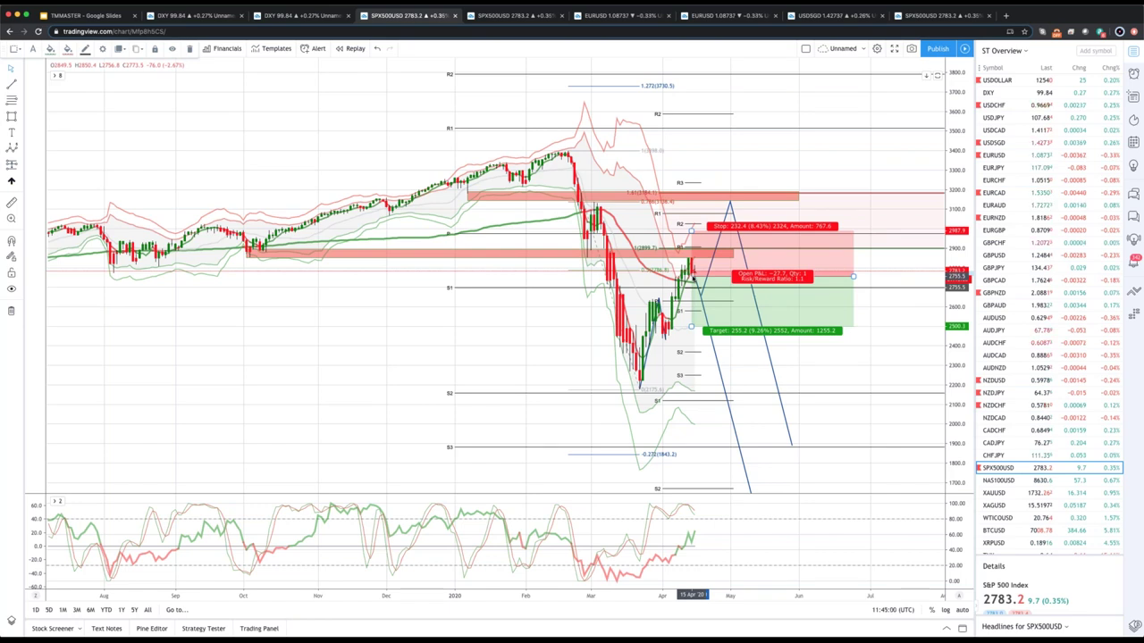
{"action": "left_click_drag", "start_coordinate": [691, 231], "coordinate": [695, 267]}
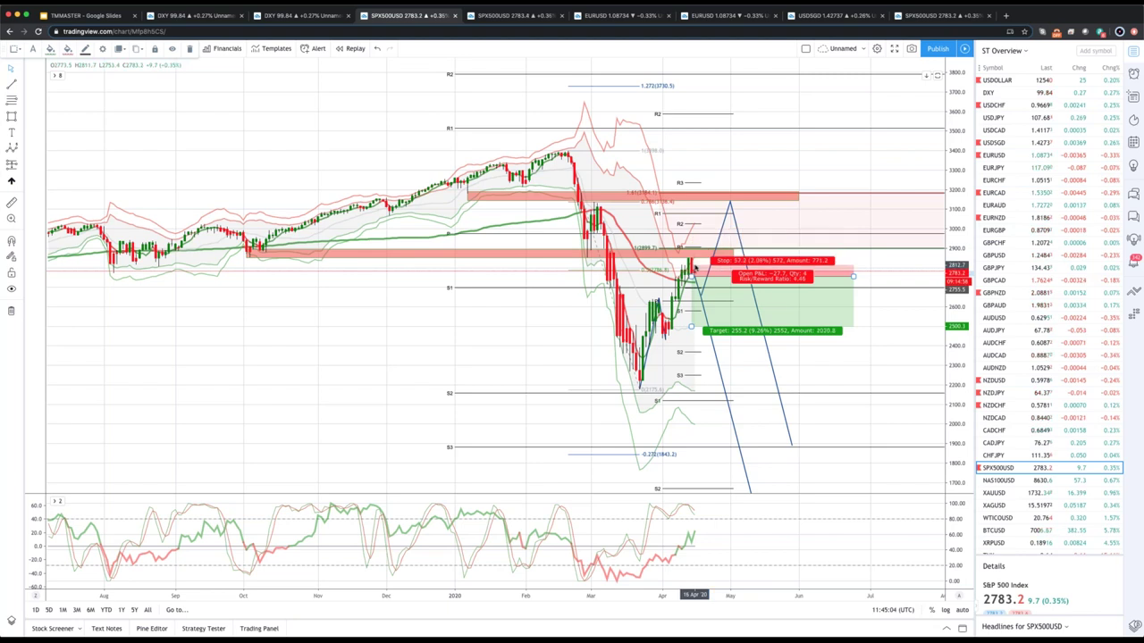
{"action": "left_click_drag", "start_coordinate": [695, 267], "coordinate": [695, 266]}
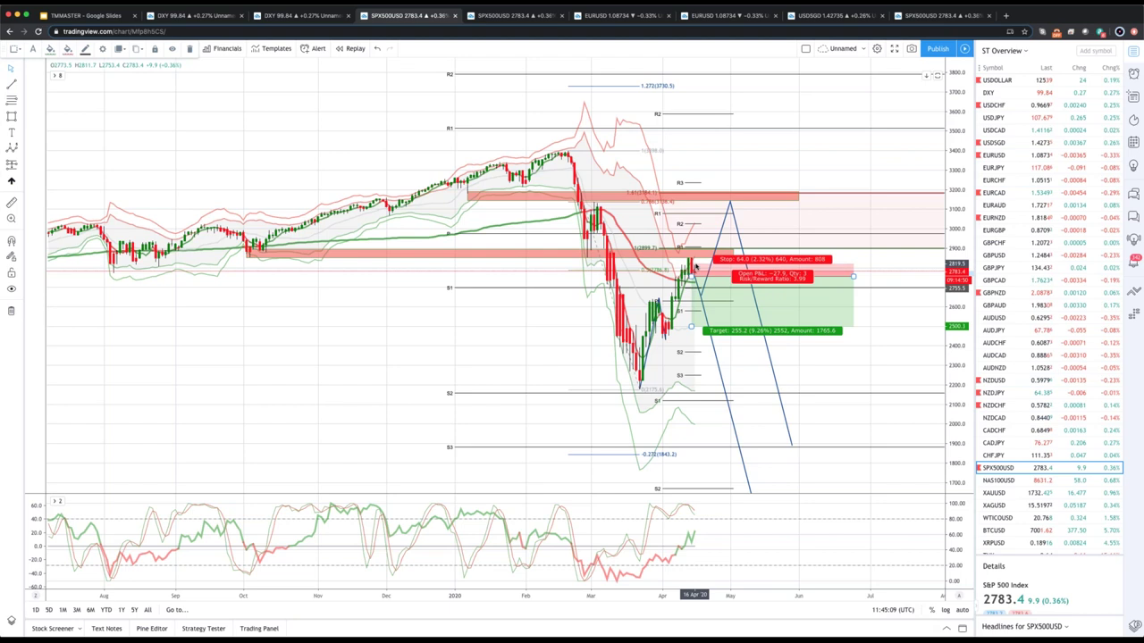
{"action": "left_click_drag", "start_coordinate": [696, 266], "coordinate": [695, 265]}
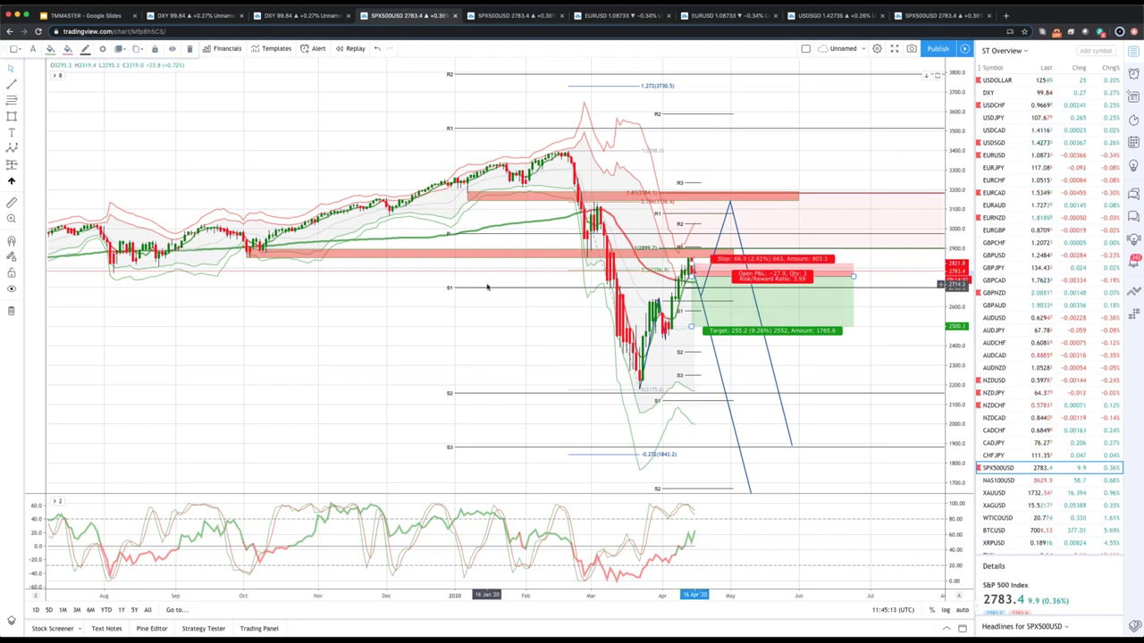
{"action": "left_click", "coordinate": [382, 288]}
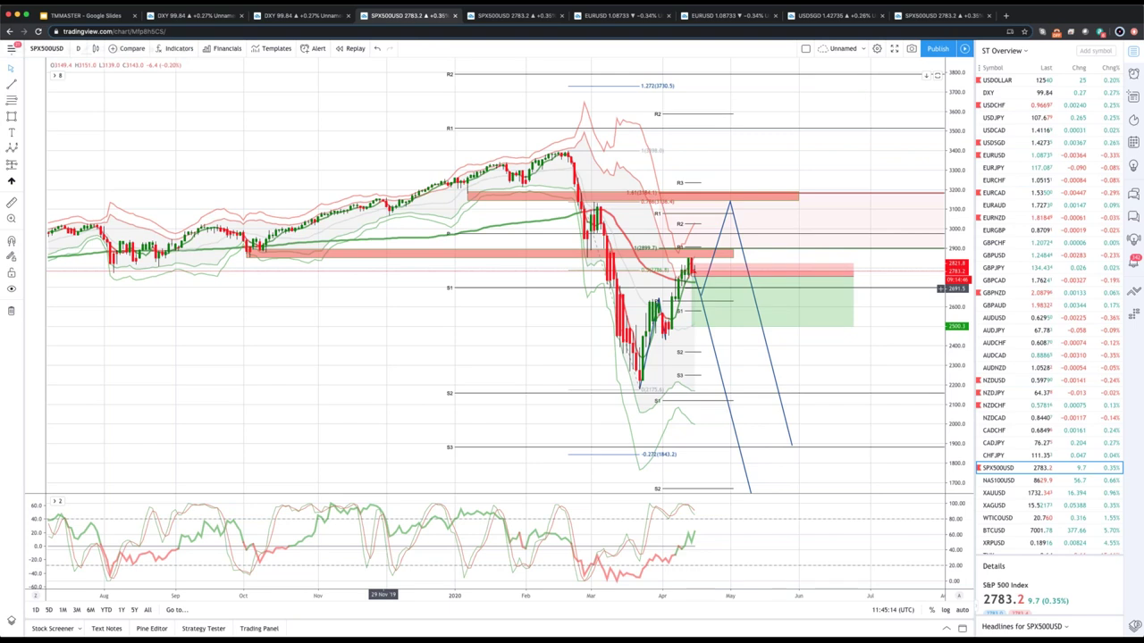
{"action": "mouse_move", "coordinate": [693, 278]}
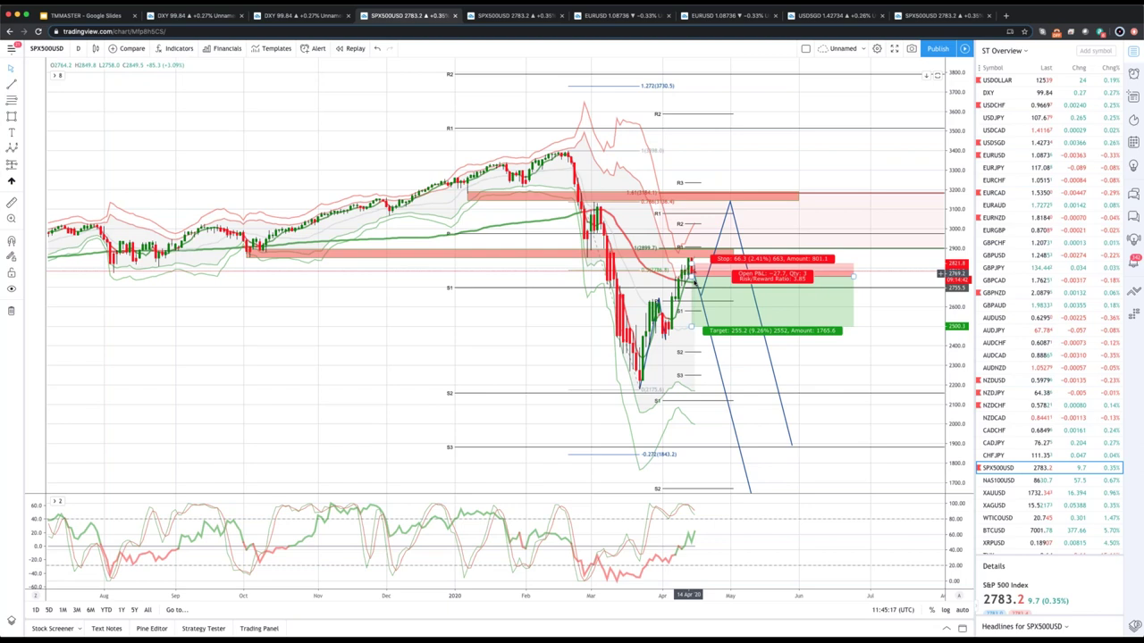
{"action": "left_click_drag", "start_coordinate": [691, 328], "coordinate": [663, 300]}
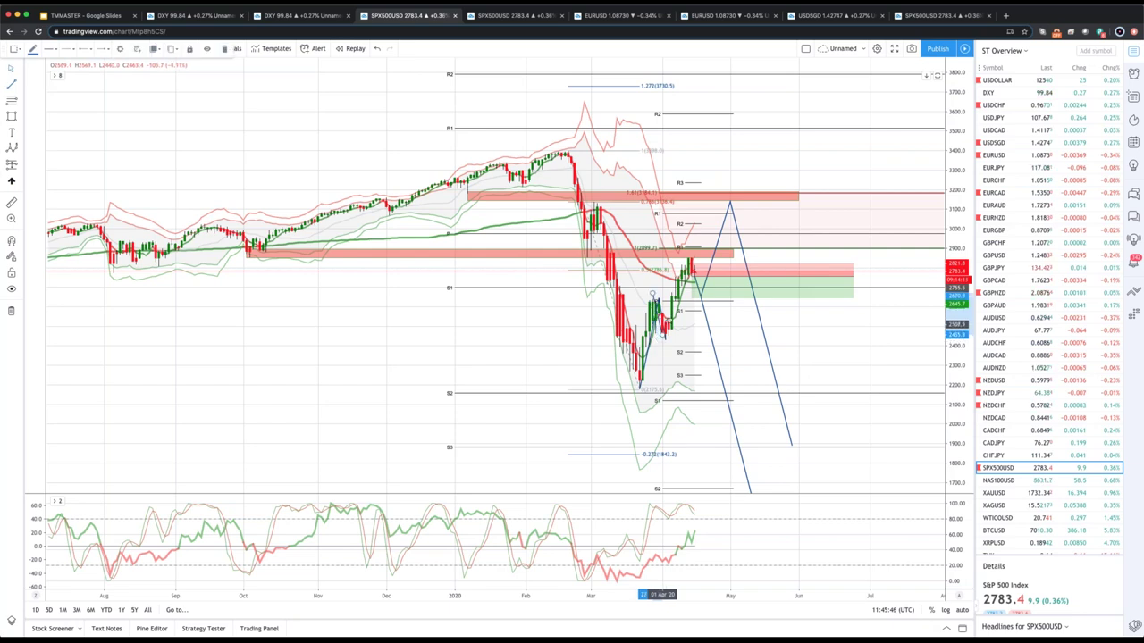
{"action": "left_click", "coordinate": [702, 289]}
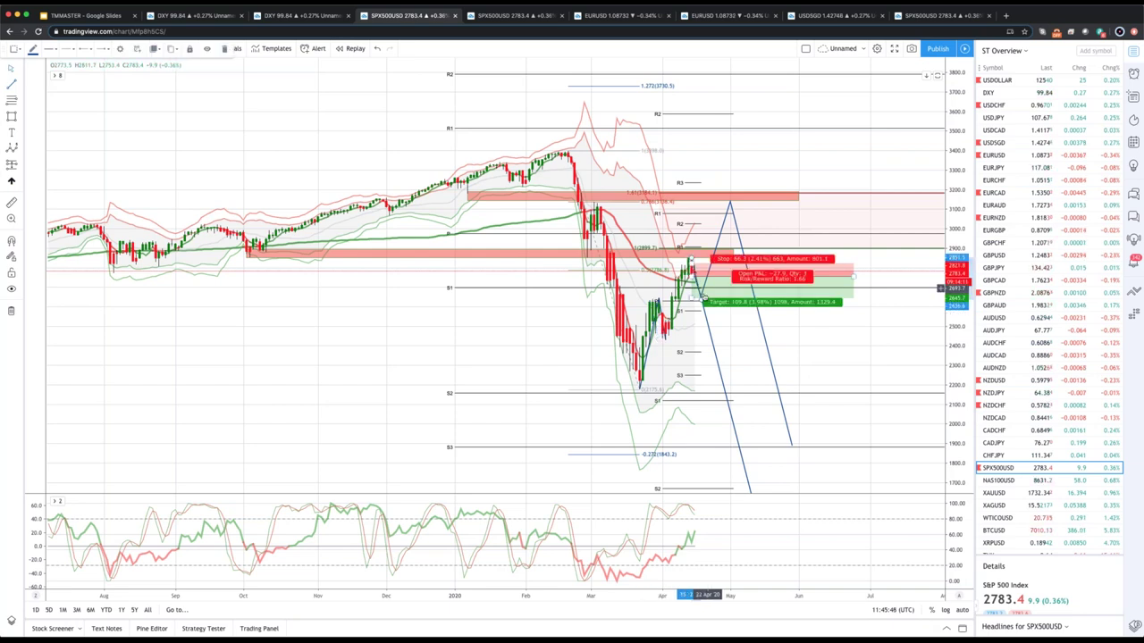
{"action": "left_click", "coordinate": [723, 230]}
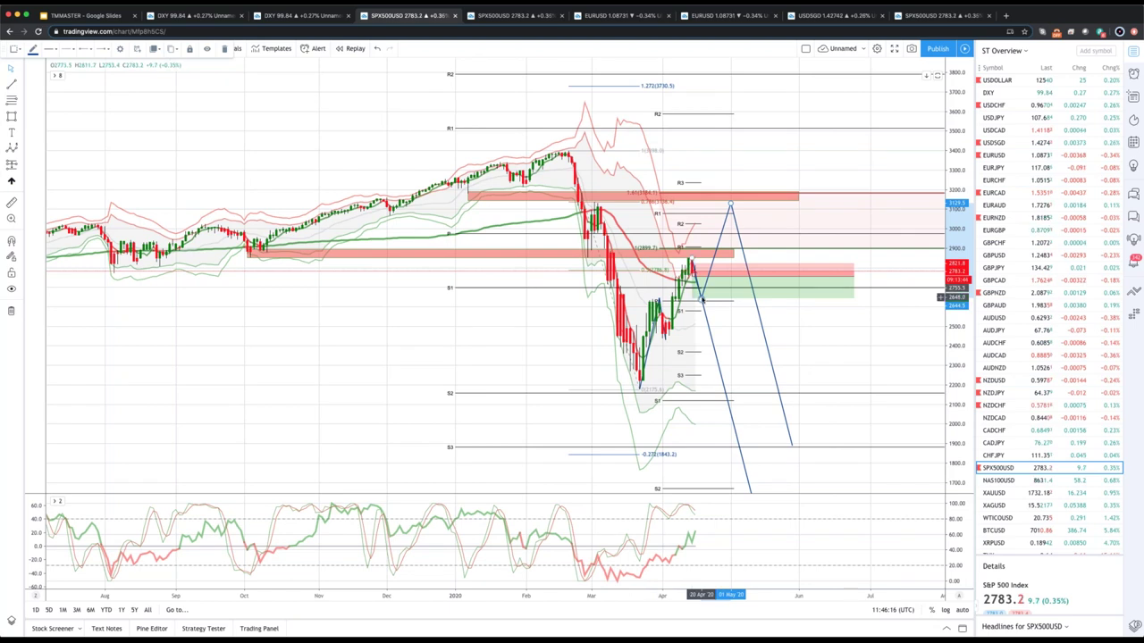
{"action": "left_click", "coordinate": [701, 282]}
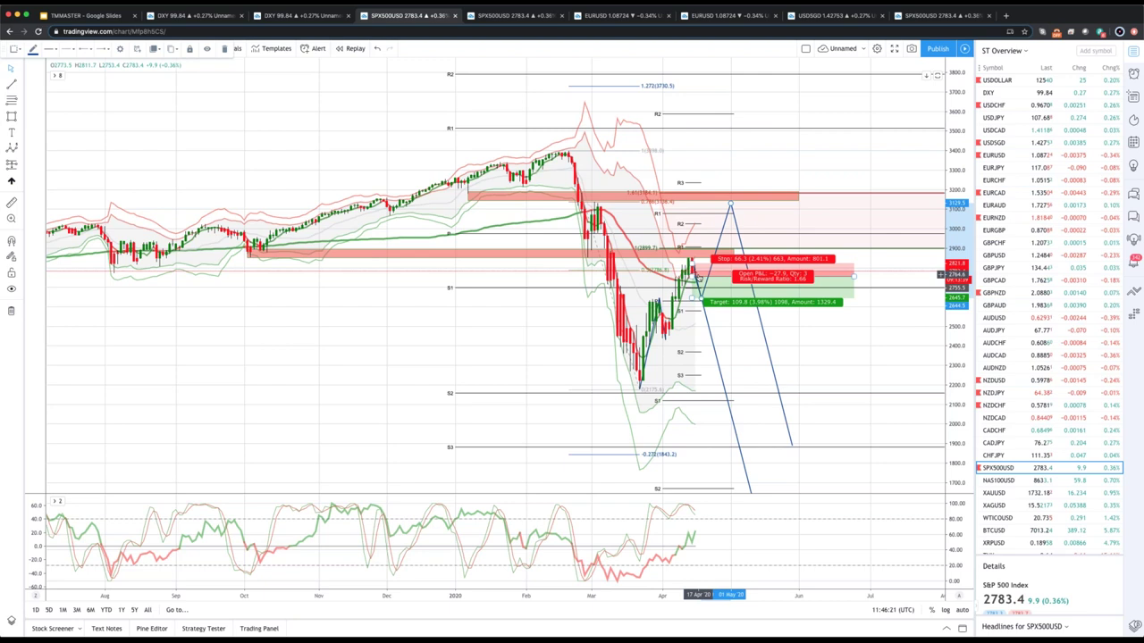
{"action": "scroll", "coordinate": [701, 299], "scroll_direction": "down", "scroll_amount": 1}
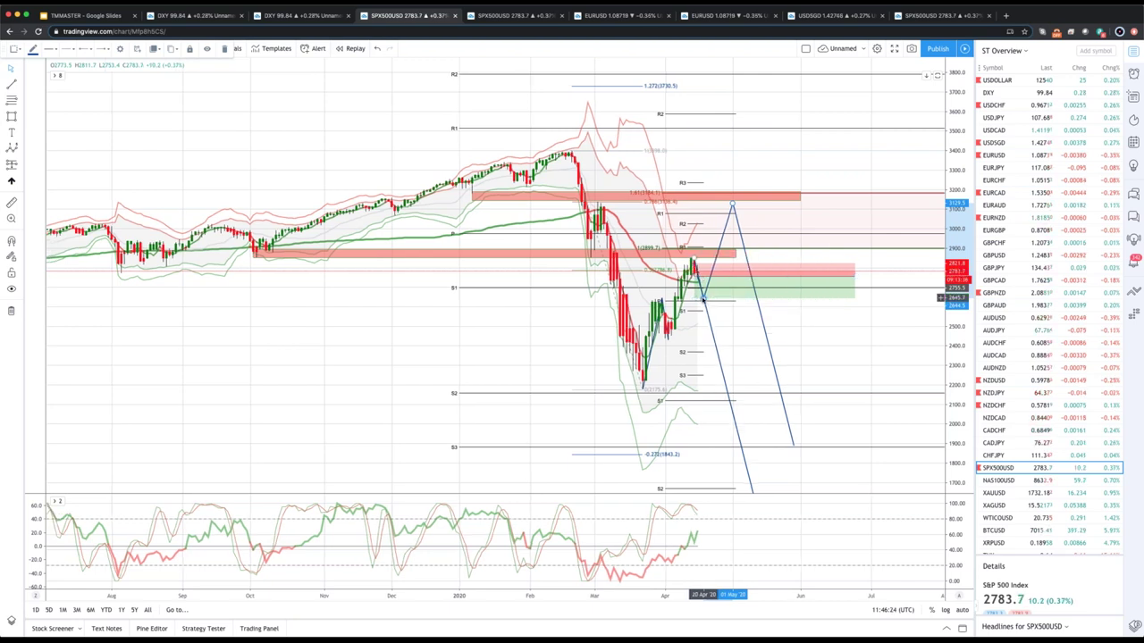
{"action": "mouse_move", "coordinate": [702, 261]}
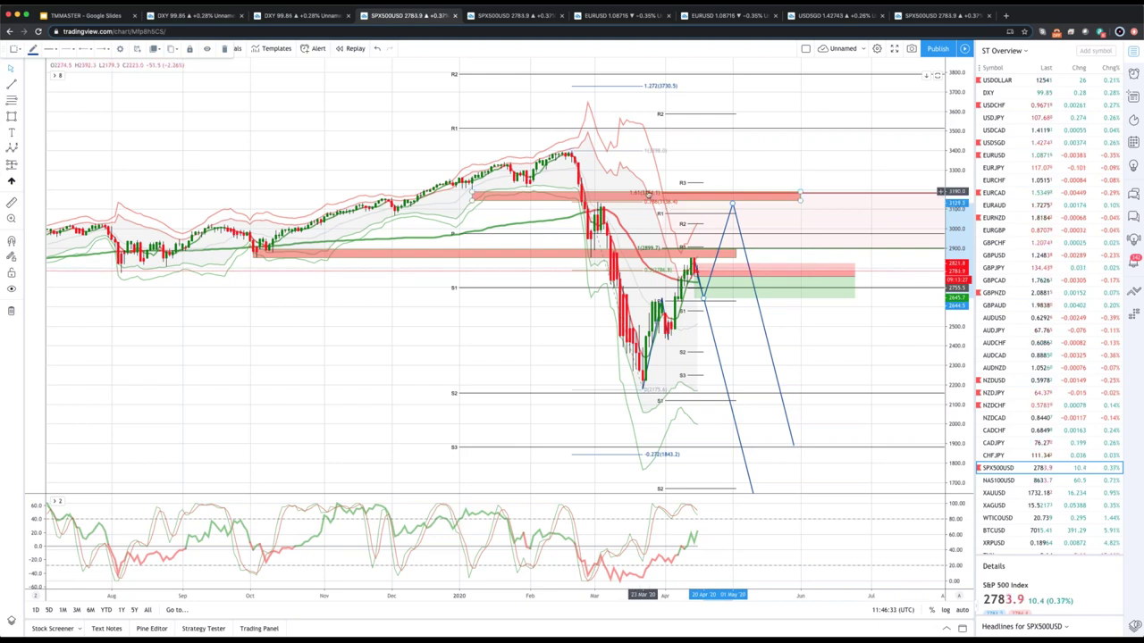
{"action": "left_click", "coordinate": [940, 280]}
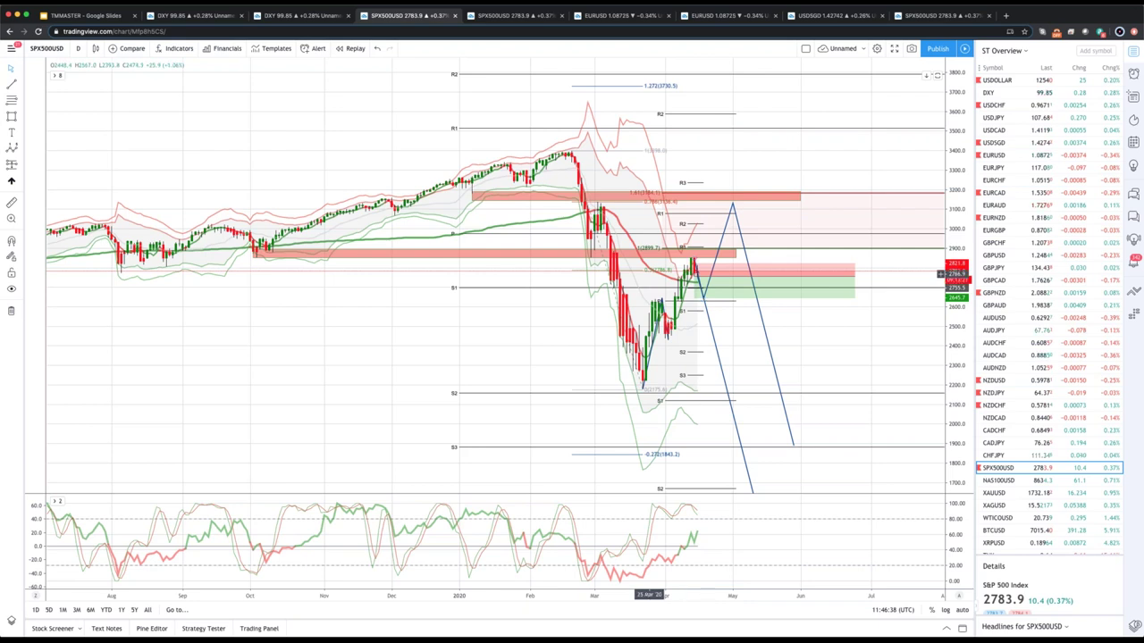
{"action": "left_click", "coordinate": [840, 291]}
{"action": "left_click", "coordinate": [646, 349]}
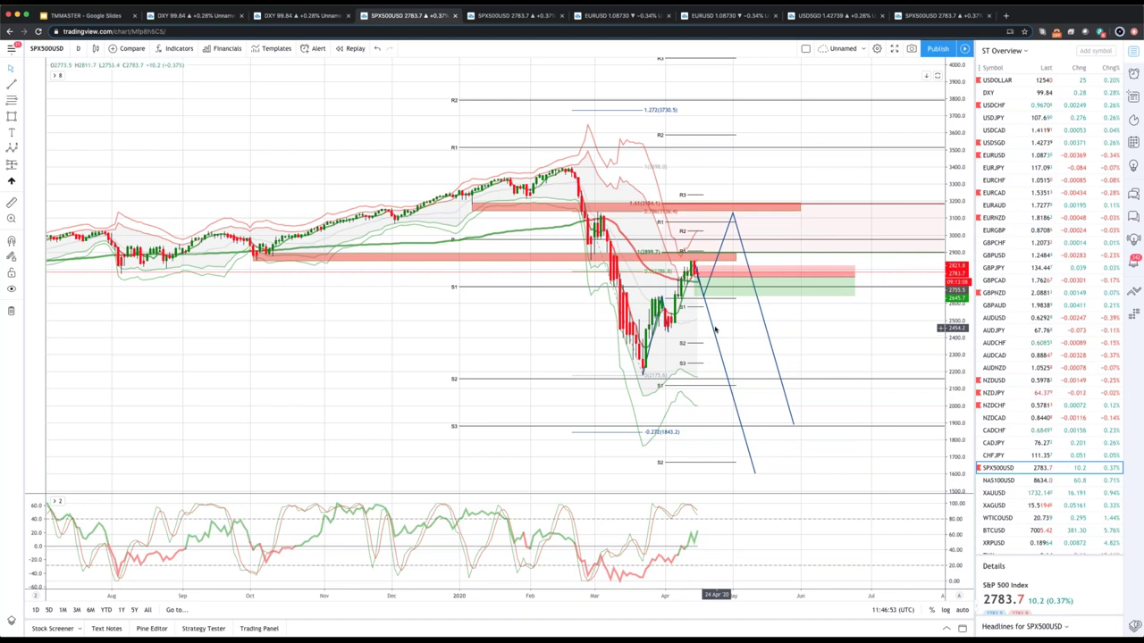
{"action": "left_click_drag", "start_coordinate": [719, 344], "coordinate": [613, 343]}
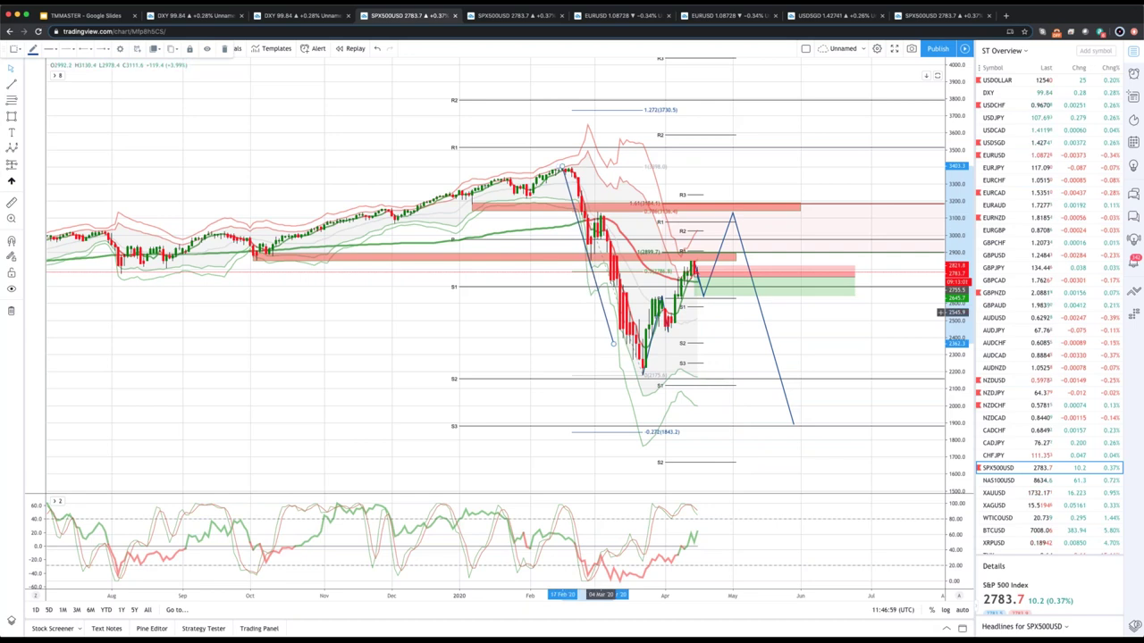
{"action": "left_click_drag", "start_coordinate": [613, 345], "coordinate": [622, 375]}
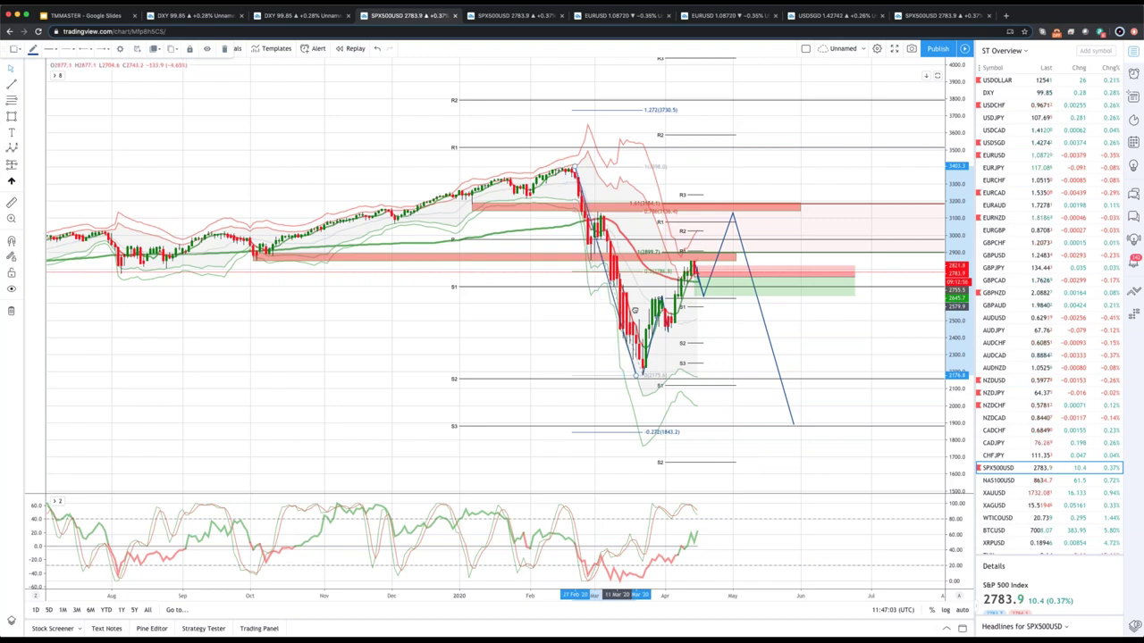
{"action": "left_click_drag", "start_coordinate": [604, 310], "coordinate": [736, 403]}
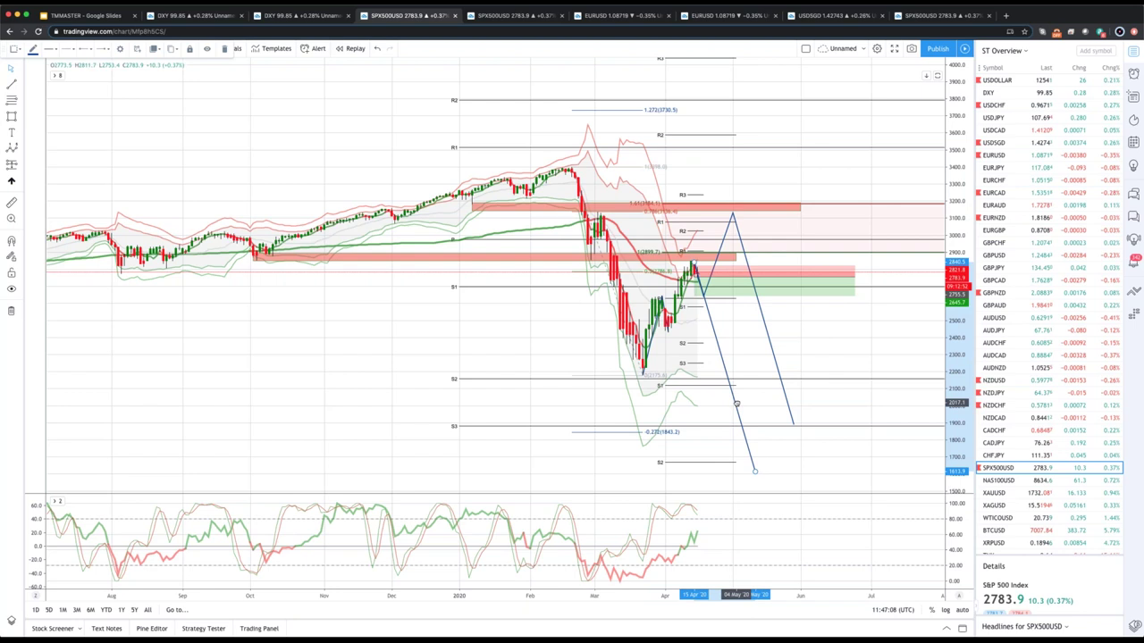
{"action": "left_click", "coordinate": [613, 355]}
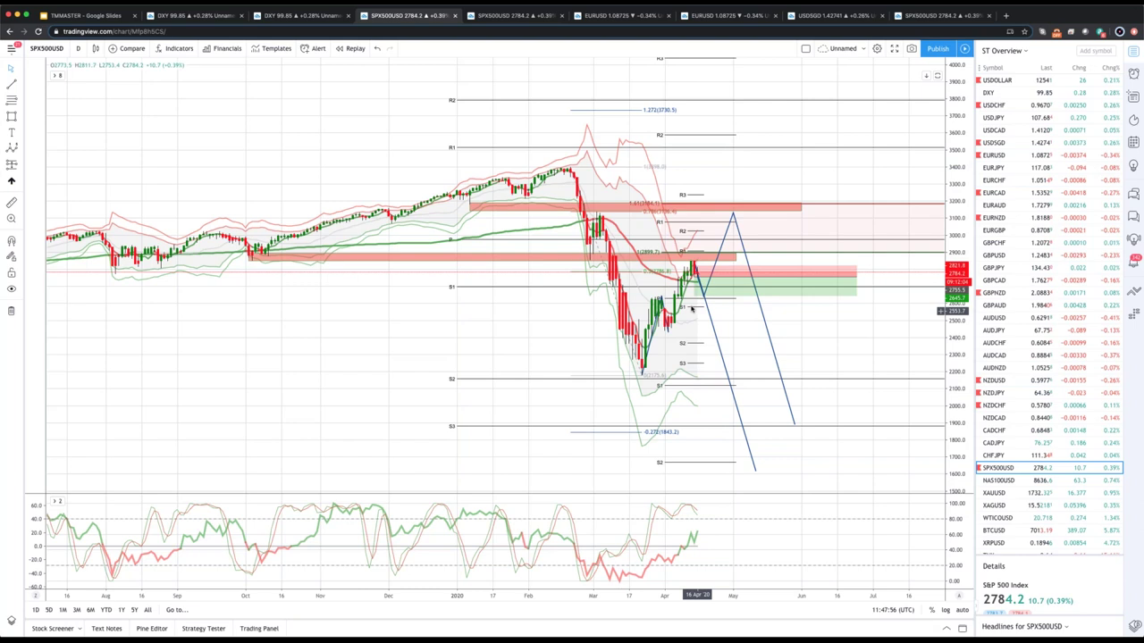
- Extend the position's target down to about 1650, giving a 17.1 reward-to-risk ratio
{"action": "scroll", "coordinate": [706, 326], "scroll_direction": "right", "scroll_amount": 2}
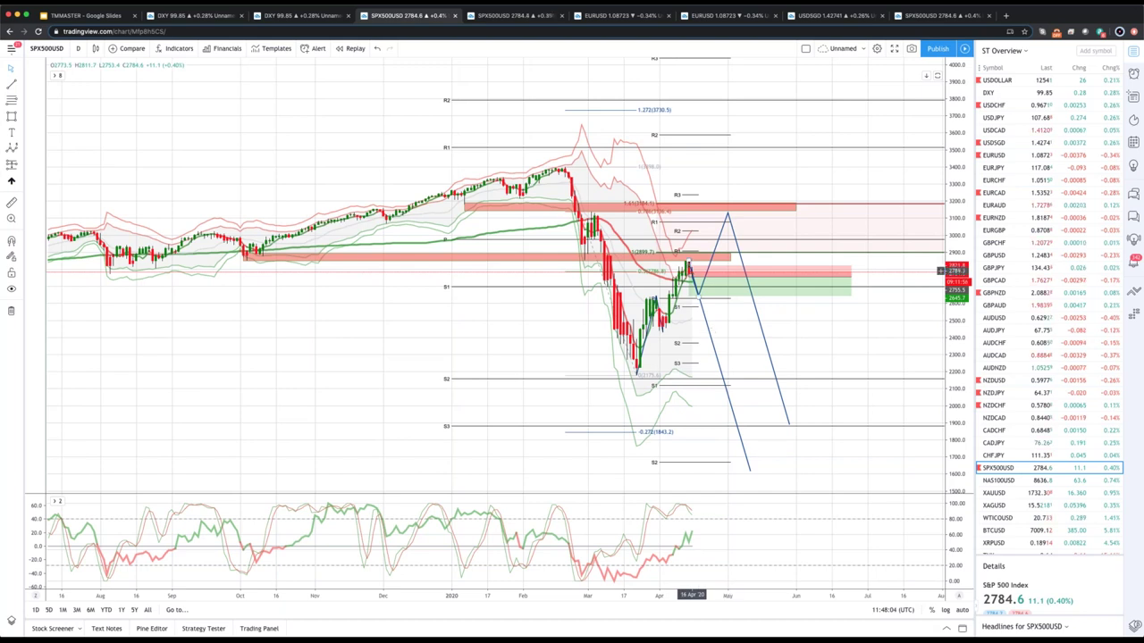
{"action": "left_click", "coordinate": [688, 295]}
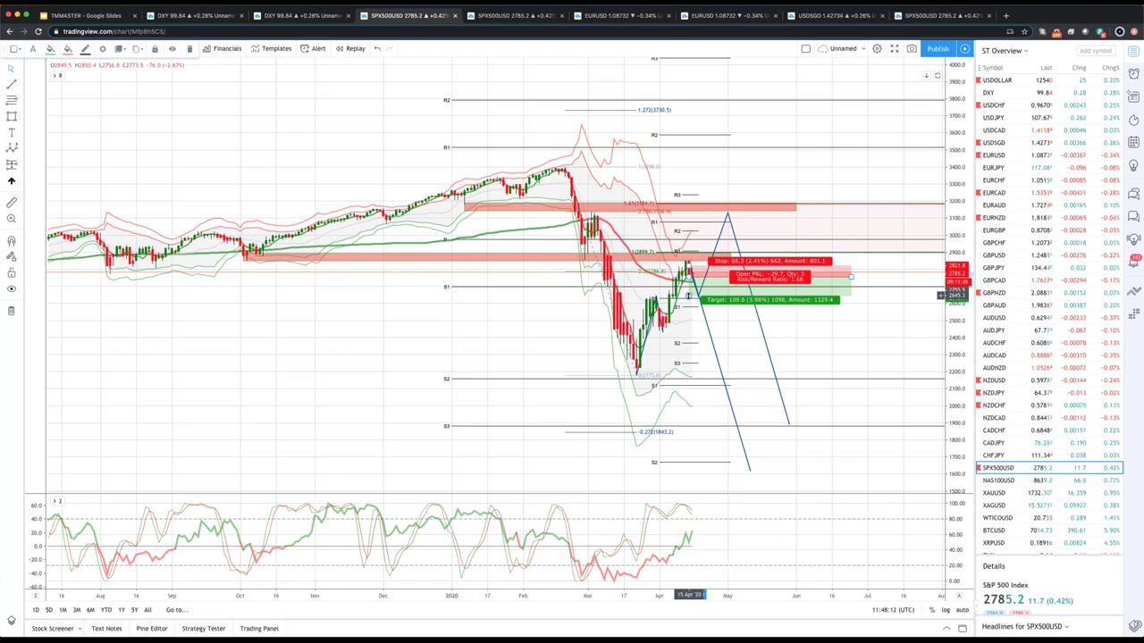
{"action": "left_click_drag", "start_coordinate": [688, 301], "coordinate": [756, 474]}
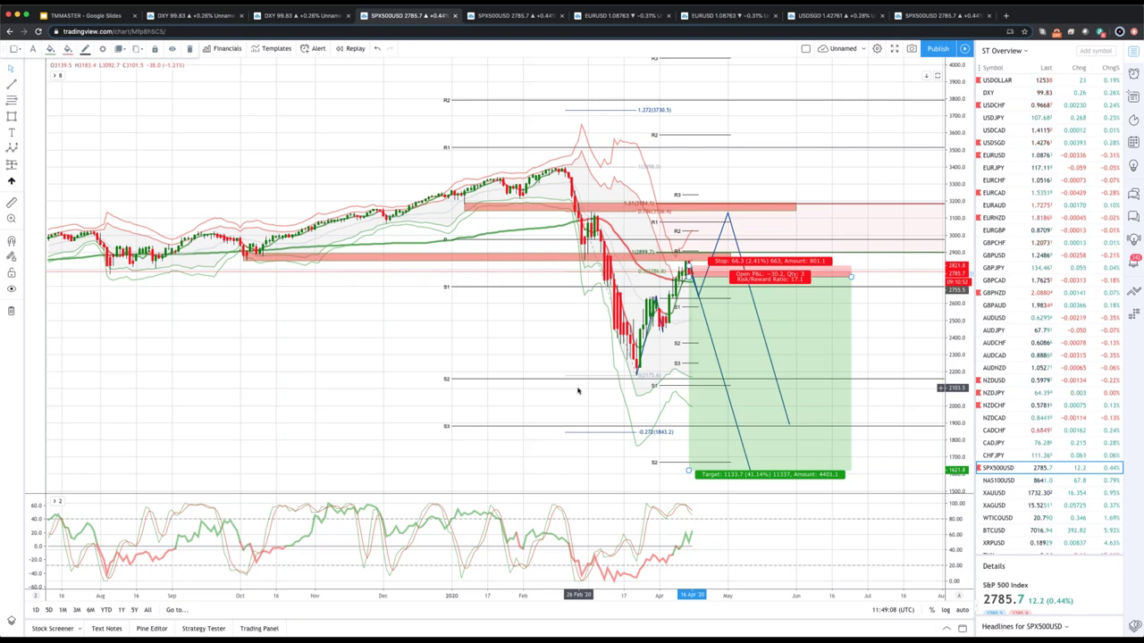
- Deselect the position drawing and load AUDJPY from the watchlist
{"action": "left_click", "coordinate": [521, 333]}
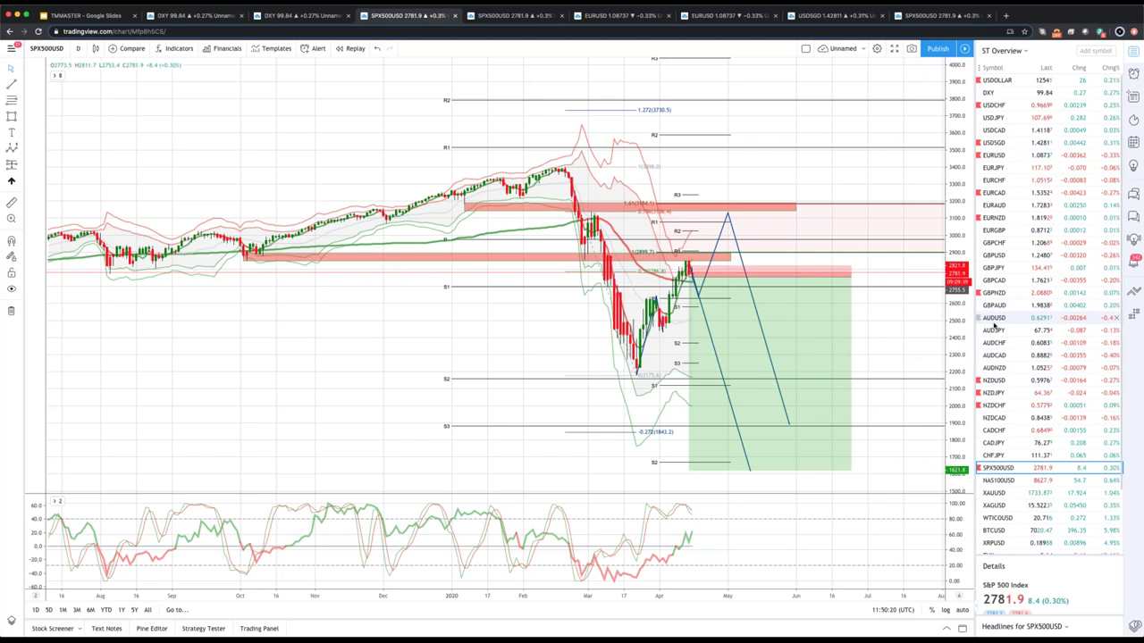
{"action": "left_click", "coordinate": [992, 333]}
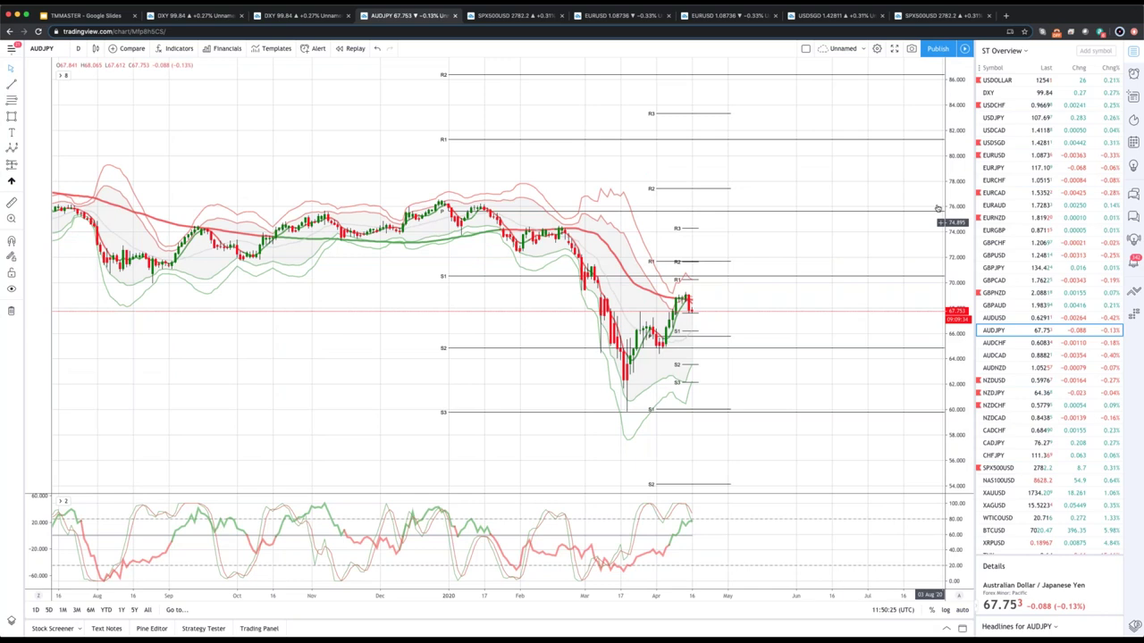
- Narrow the AUDJPY price range slightly, then switch to the annotated SPX500USD chart tab
{"action": "left_click_drag", "start_coordinate": [938, 208], "coordinate": [940, 264]}
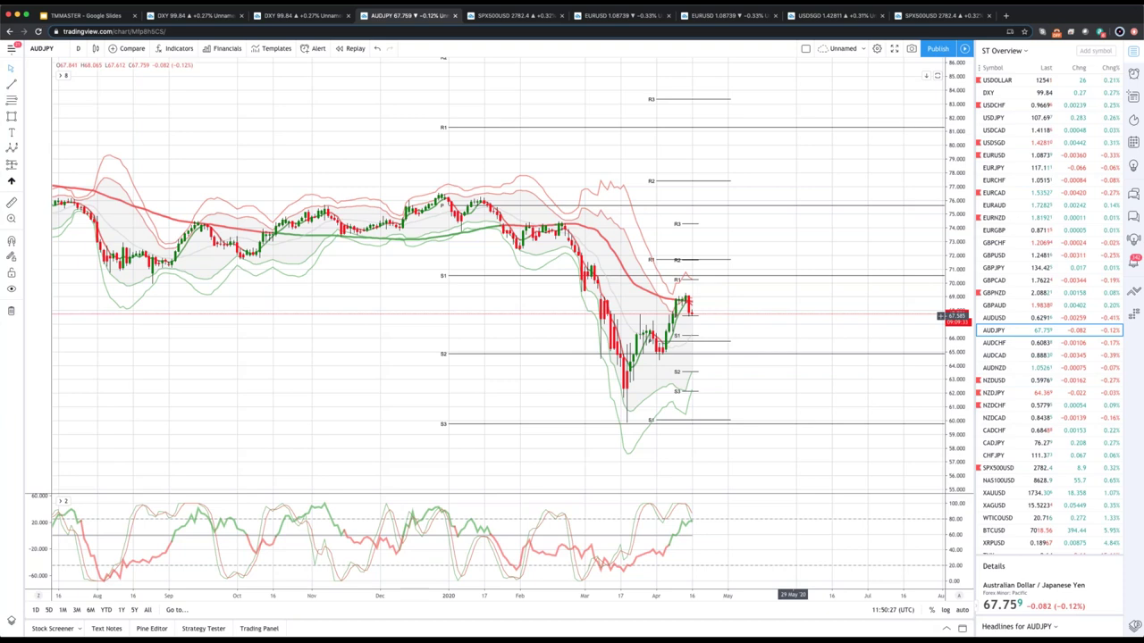
{"action": "left_click", "coordinate": [19, 165]}
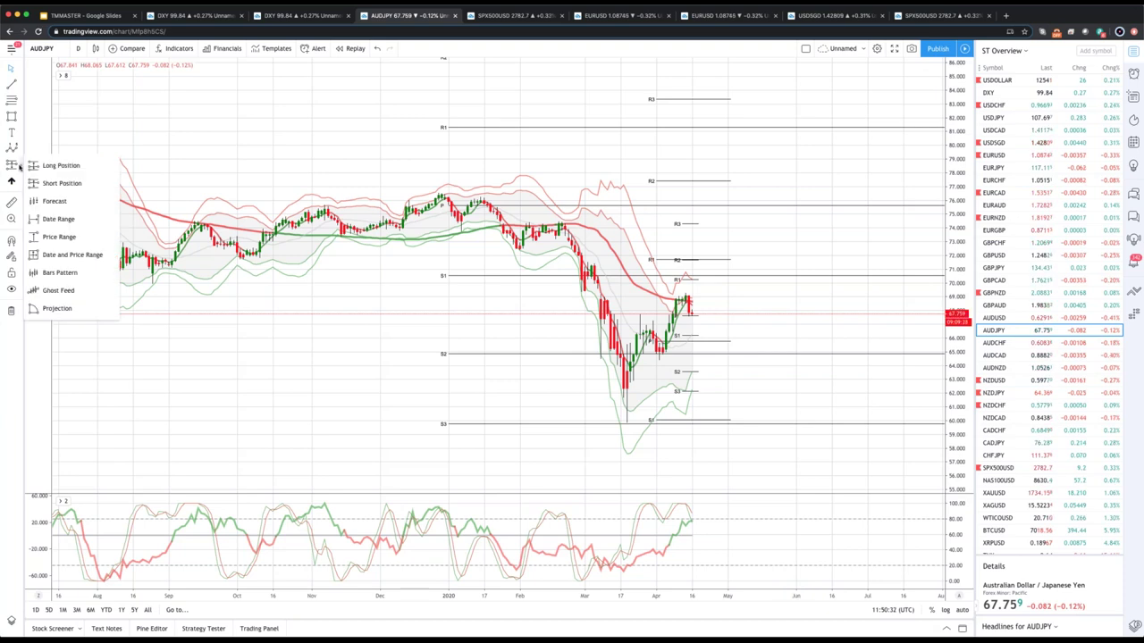
{"action": "left_click", "coordinate": [843, 108]}
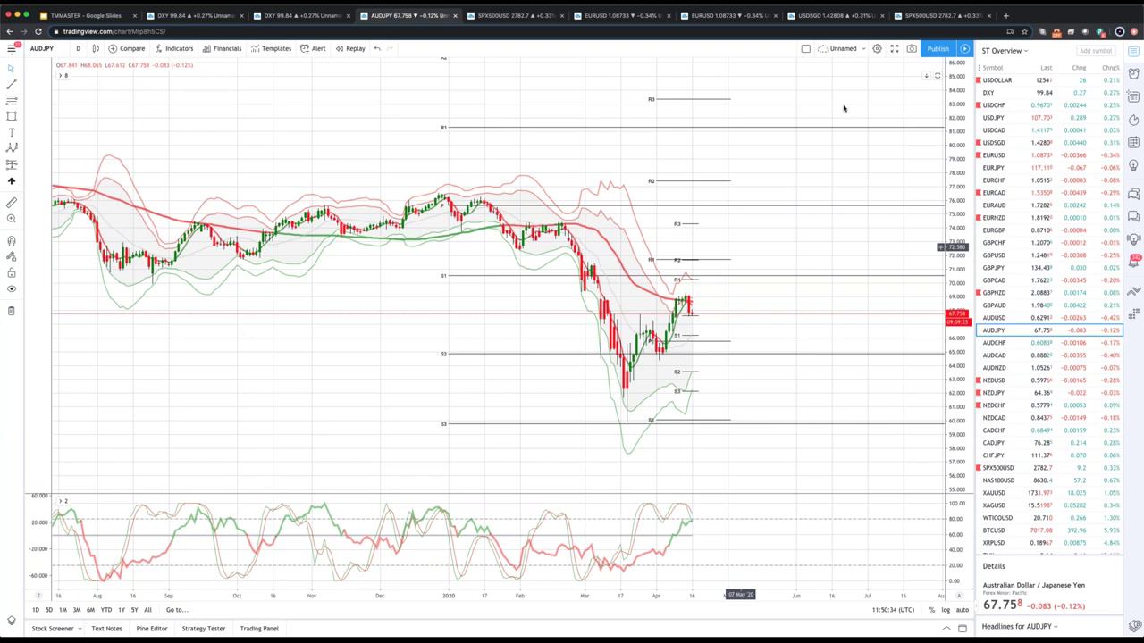
{"action": "left_click", "coordinate": [530, 16]}
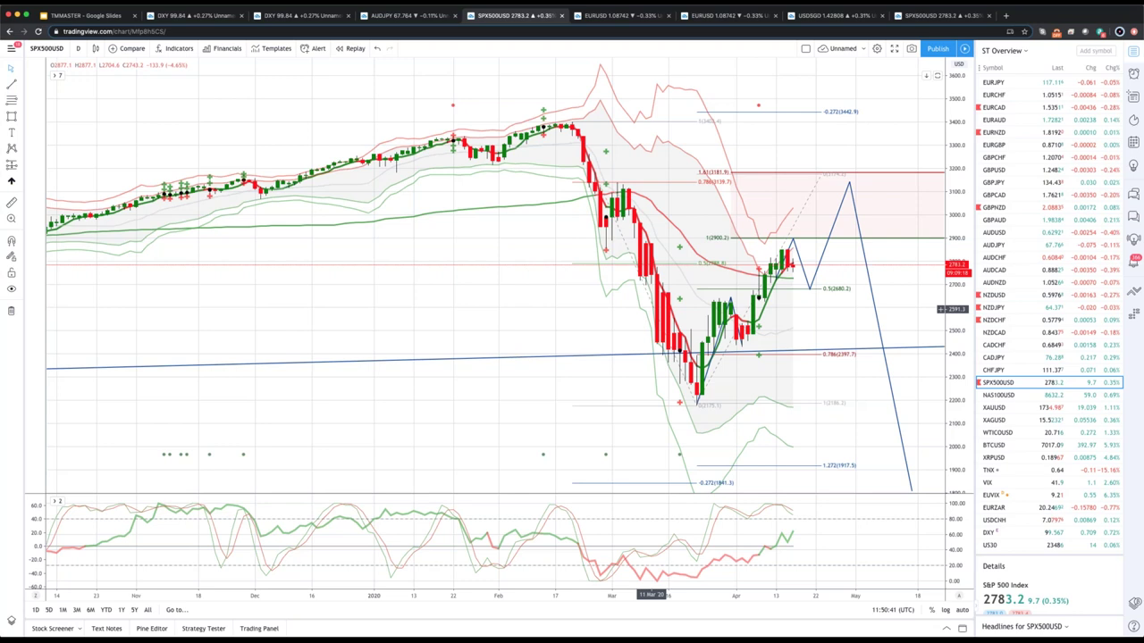
- Return to the AUDJPY chart tab with Ctrl+Shift+Tab
{"action": "key", "text": "ctrl+shift+Tab"}
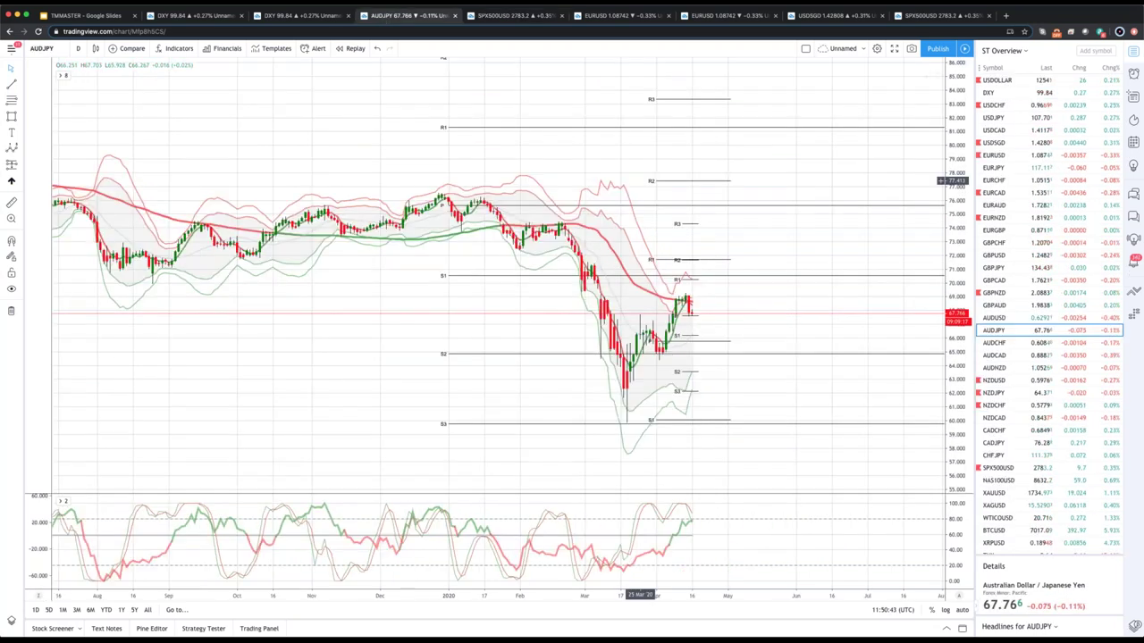
- Place a short position near 67.51 with target 64.18, fine-tune its stop, and begin a downward projection
{"action": "scroll", "coordinate": [941, 320], "scroll_direction": "up", "scroll_amount": 3}
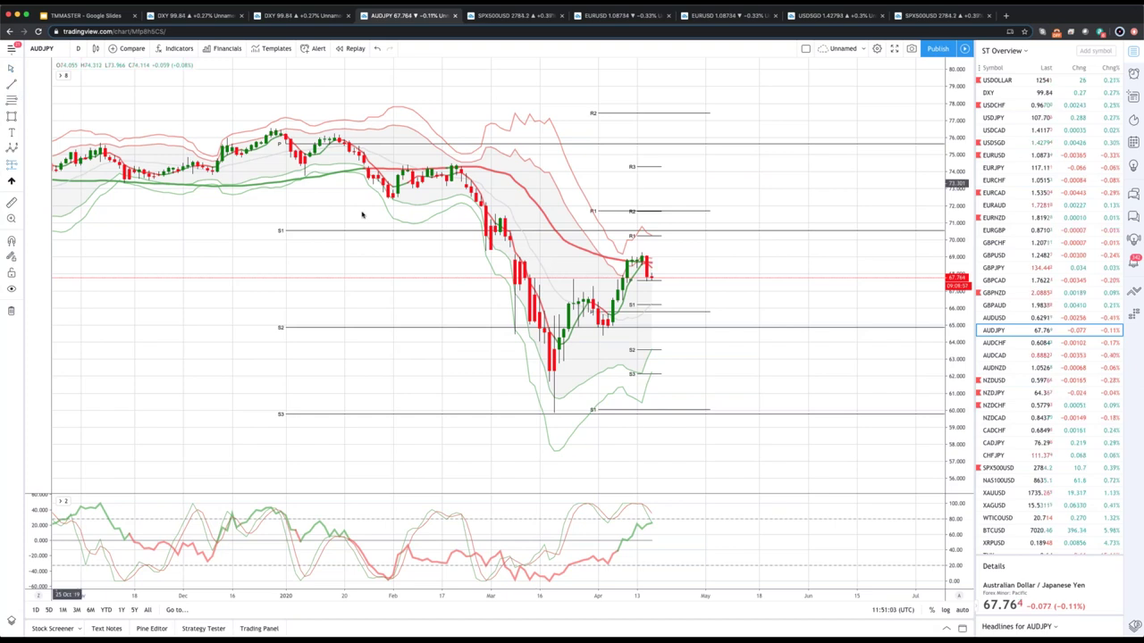
{"action": "left_click", "coordinate": [646, 282]}
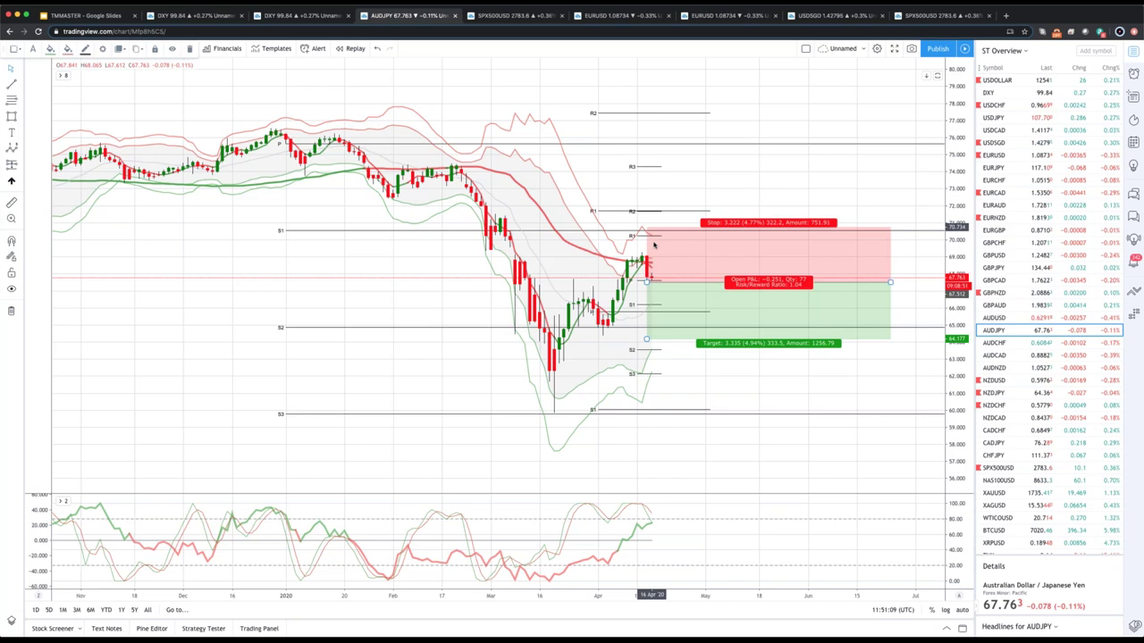
{"action": "left_click_drag", "start_coordinate": [653, 244], "coordinate": [657, 274]}
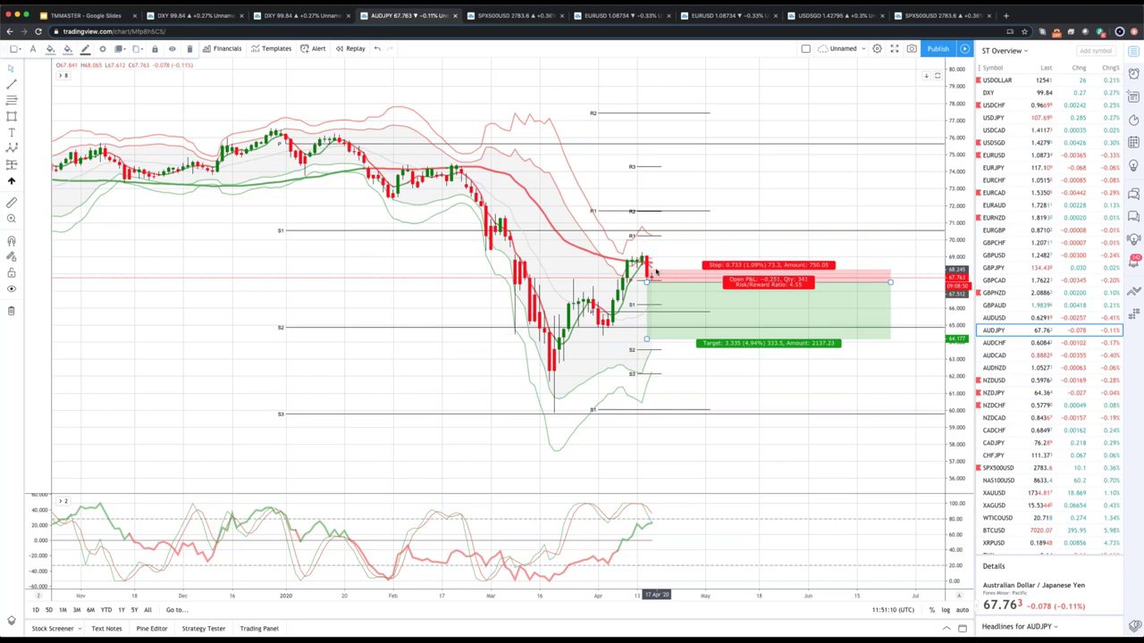
{"action": "left_click_drag", "start_coordinate": [656, 271], "coordinate": [652, 272]}
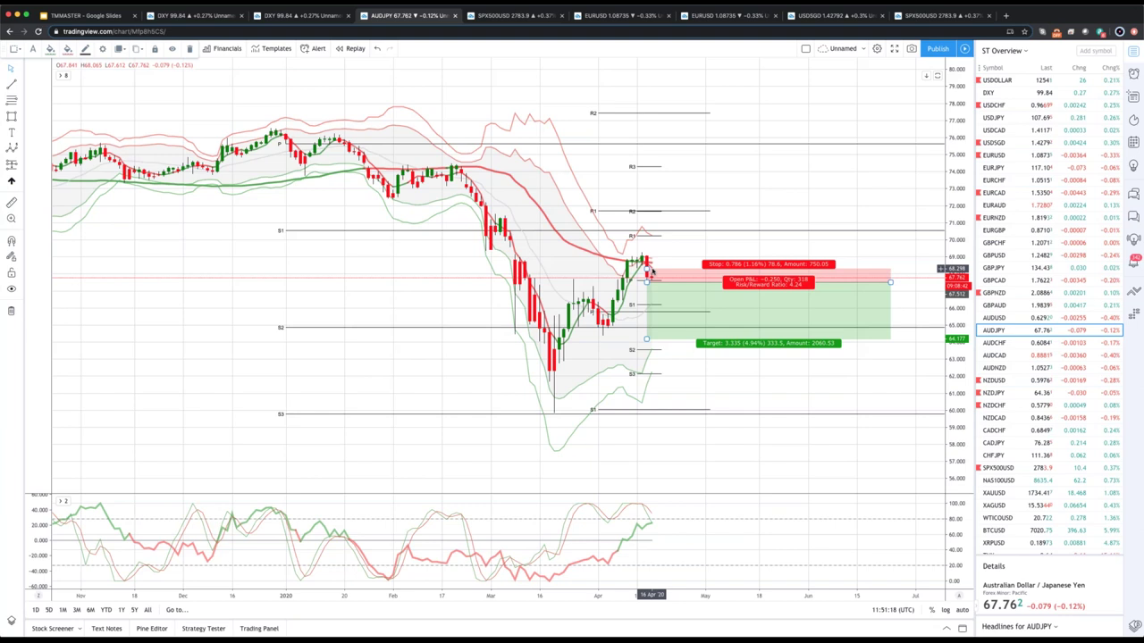
{"action": "mouse_move", "coordinate": [652, 271]}
{"action": "left_mouse_down"}
{"action": "mouse_move", "coordinate": [651, 257]}
{"action": "mouse_move", "coordinate": [654, 266]}
{"action": "left_mouse_up"}
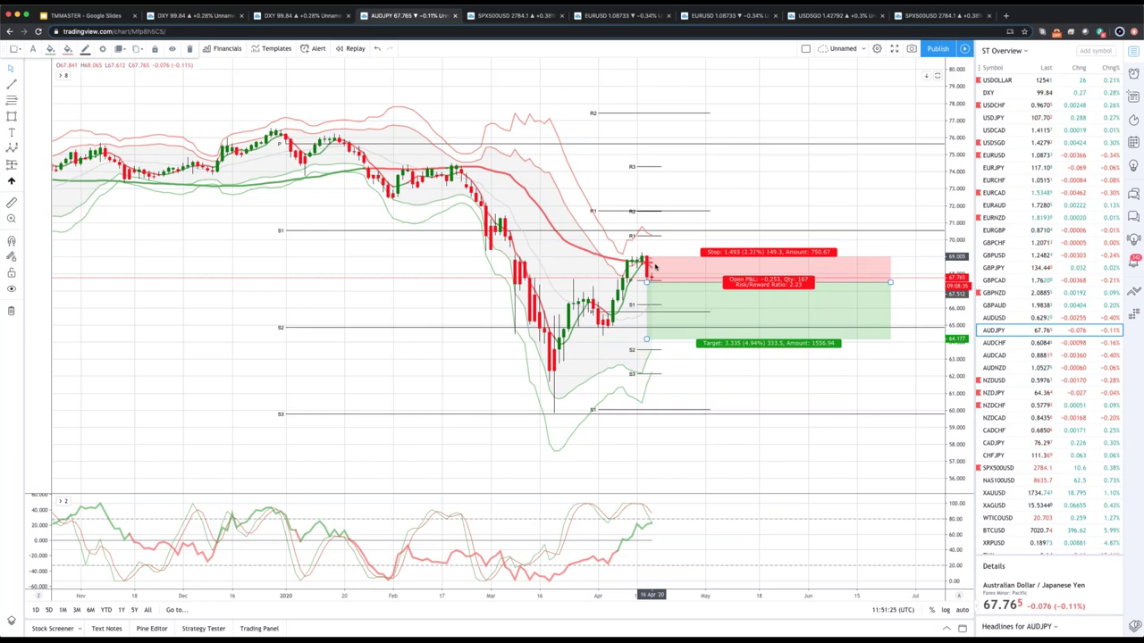
{"action": "left_click_drag", "start_coordinate": [655, 266], "coordinate": [652, 272]}
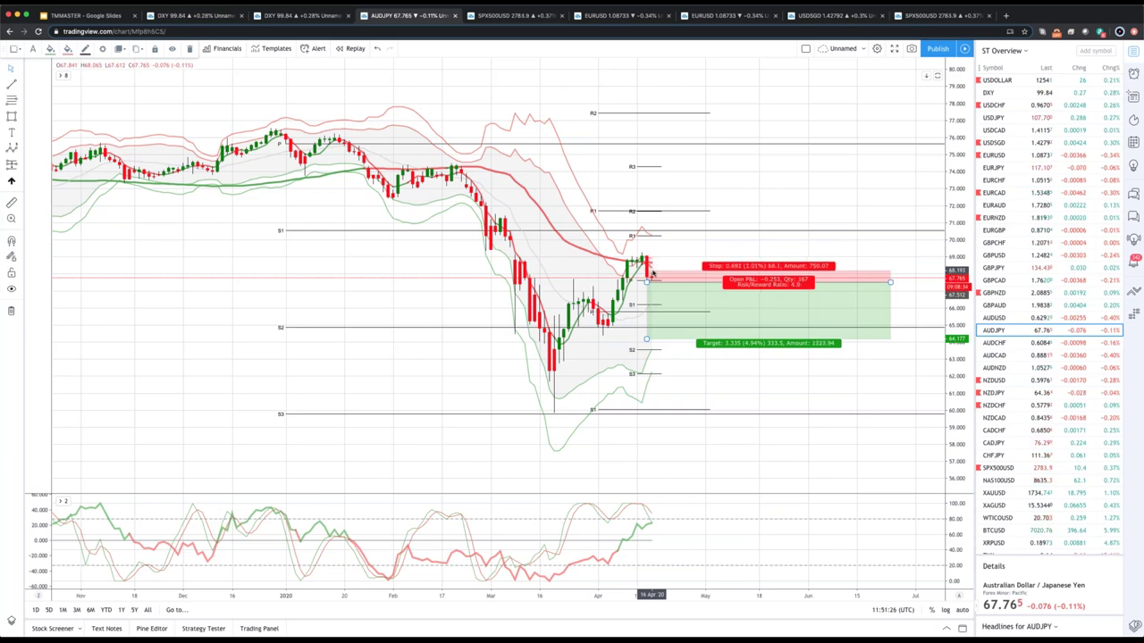
{"action": "left_click_drag", "start_coordinate": [652, 272], "coordinate": [652, 272]}
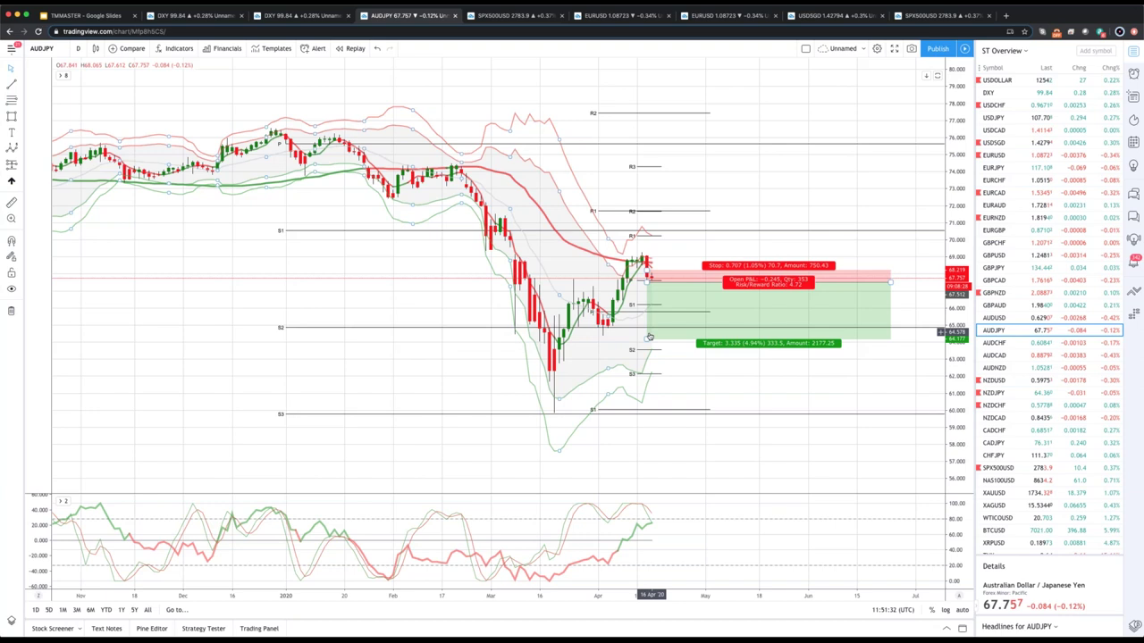
{"action": "mouse_move", "coordinate": [572, 280]}
{"action": "left_mouse_down"}
{"action": "mouse_move", "coordinate": [604, 334]}
{"action": "mouse_move", "coordinate": [657, 284]}
{"action": "left_mouse_up"}
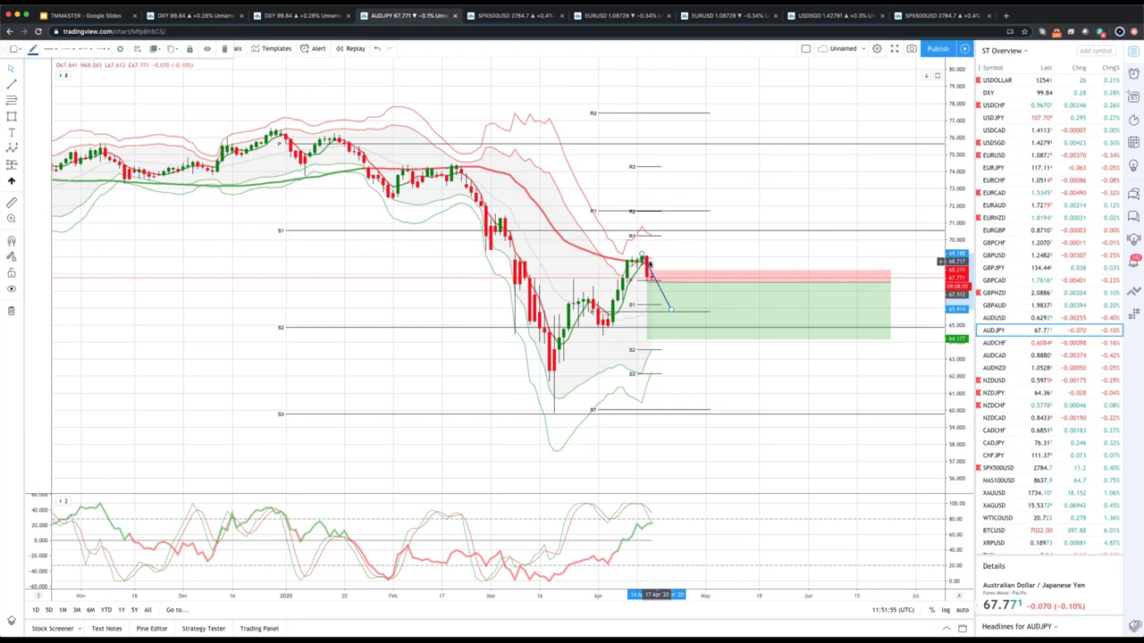
- Draw a trial rising trend line from the March low, then remove it
{"action": "left_click", "coordinate": [640, 281]}
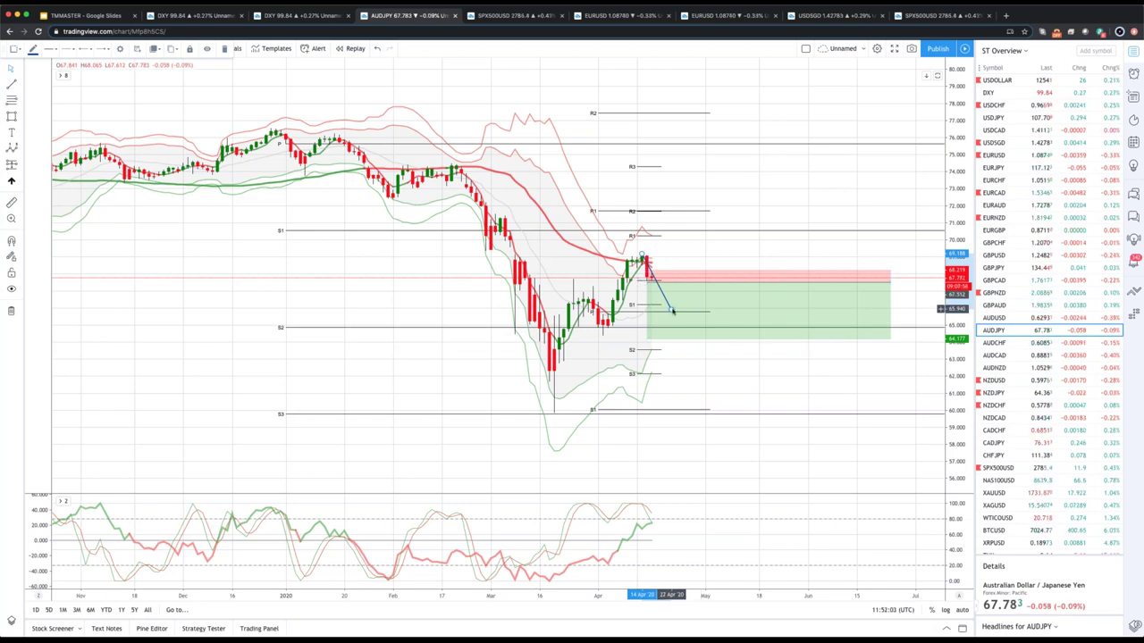
{"action": "scroll", "coordinate": [357, 268], "scroll_direction": "right", "scroll_amount": 1}
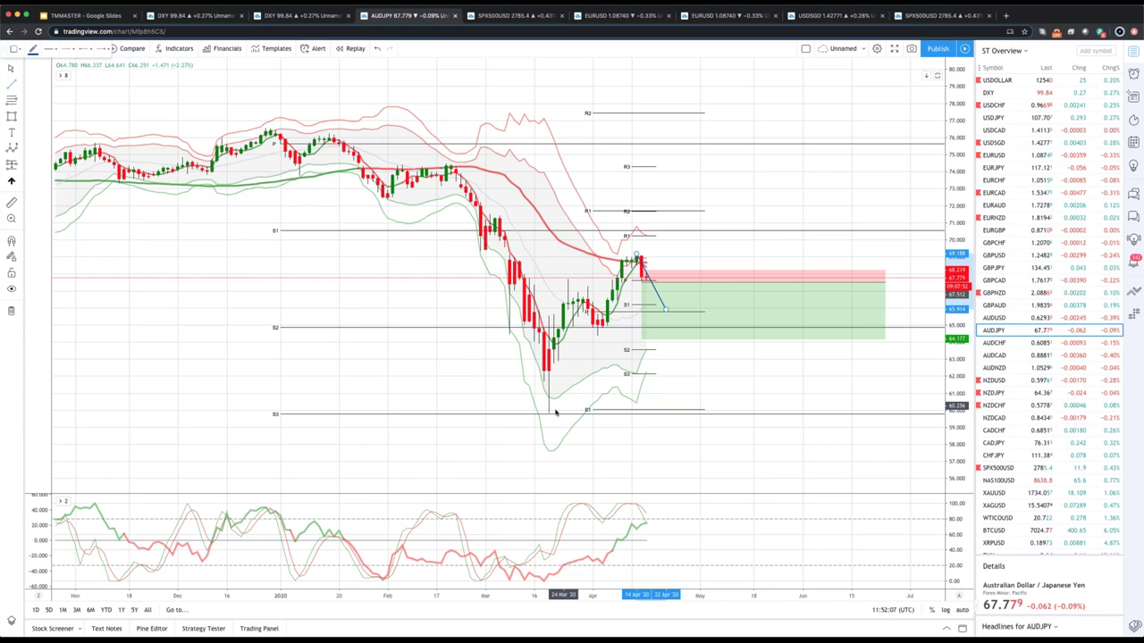
{"action": "left_click_drag", "start_coordinate": [554, 411], "coordinate": [659, 252]}
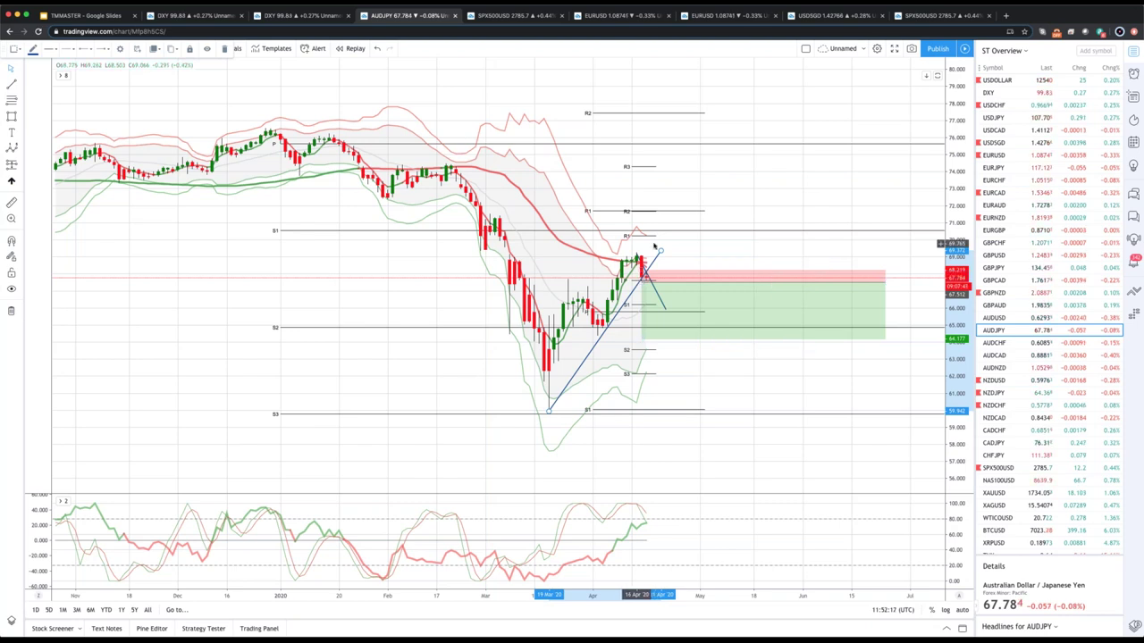
{"action": "right_click", "coordinate": [662, 252]}
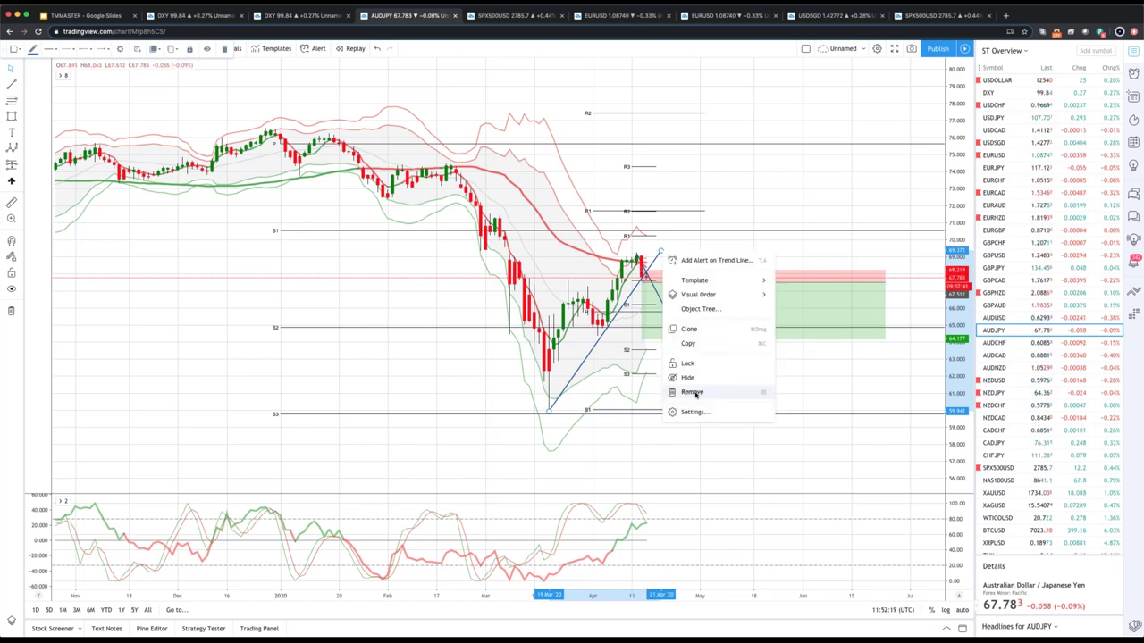
{"action": "left_click", "coordinate": [692, 392]}
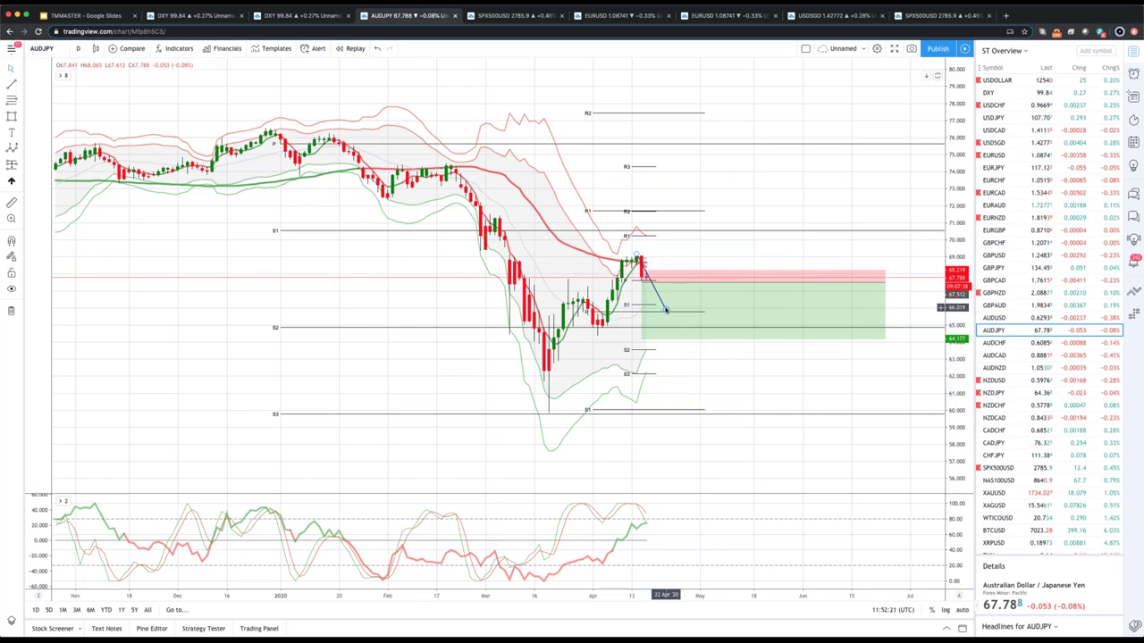
- Draw an AUDJPY Fibonacci from March low to April high and raise the short target to 0.5
{"action": "left_click", "coordinate": [666, 309]}
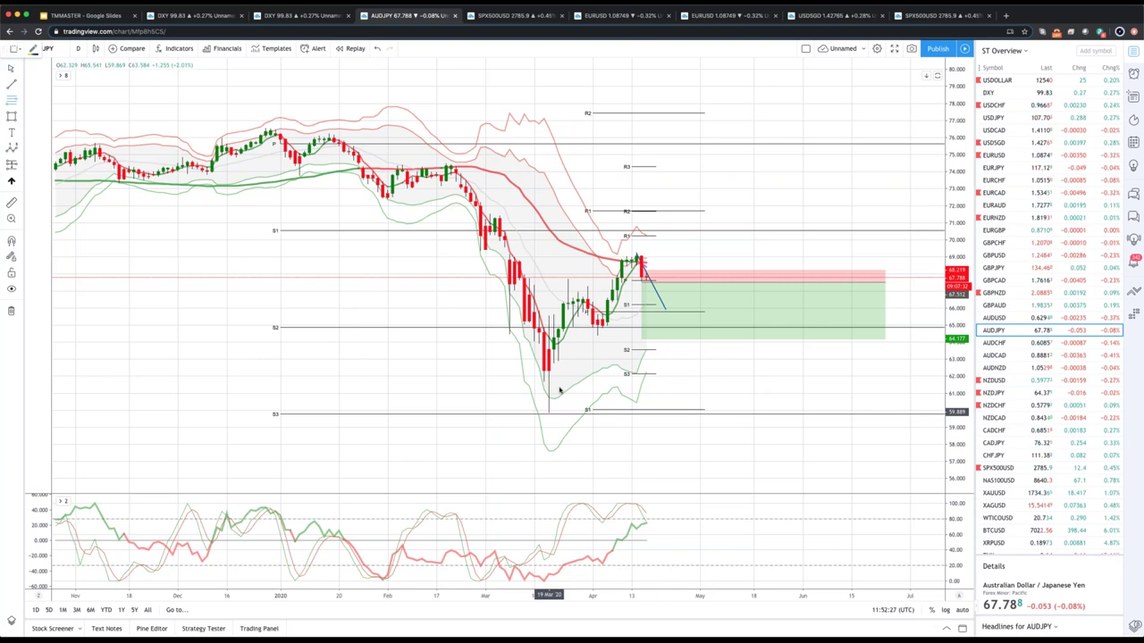
{"action": "left_click", "coordinate": [549, 409]}
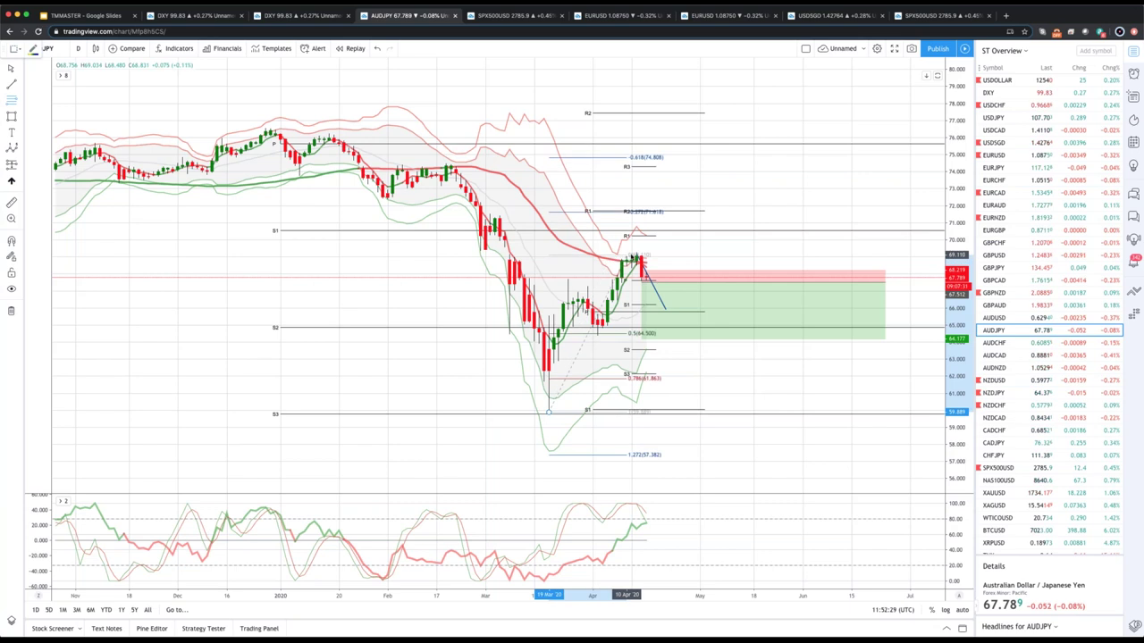
{"action": "left_click", "coordinate": [640, 260]}
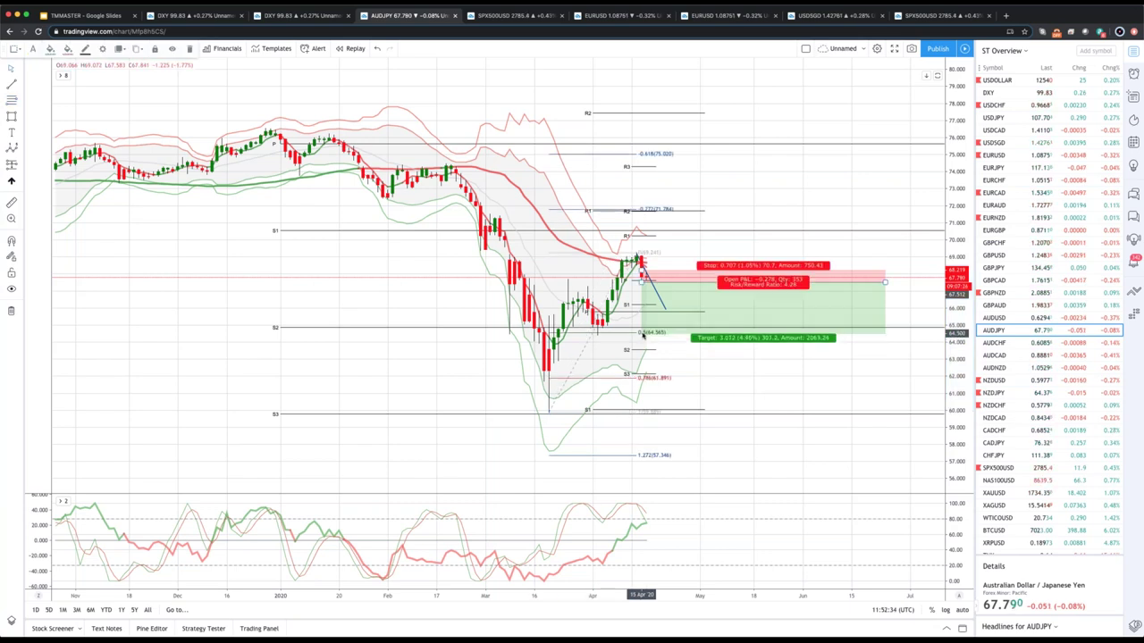
{"action": "left_click", "coordinate": [641, 333]}
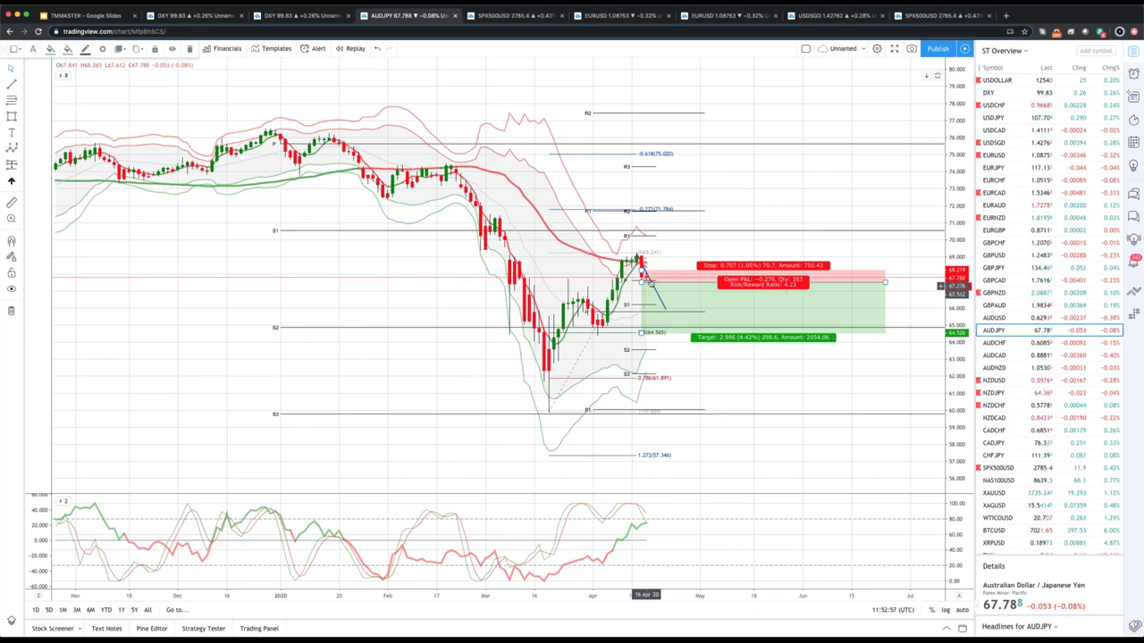
- On AUDUSD, open the Fibonacci retracement settings and leave the 0.618 level switched off
{"action": "left_click", "coordinate": [983, 320]}
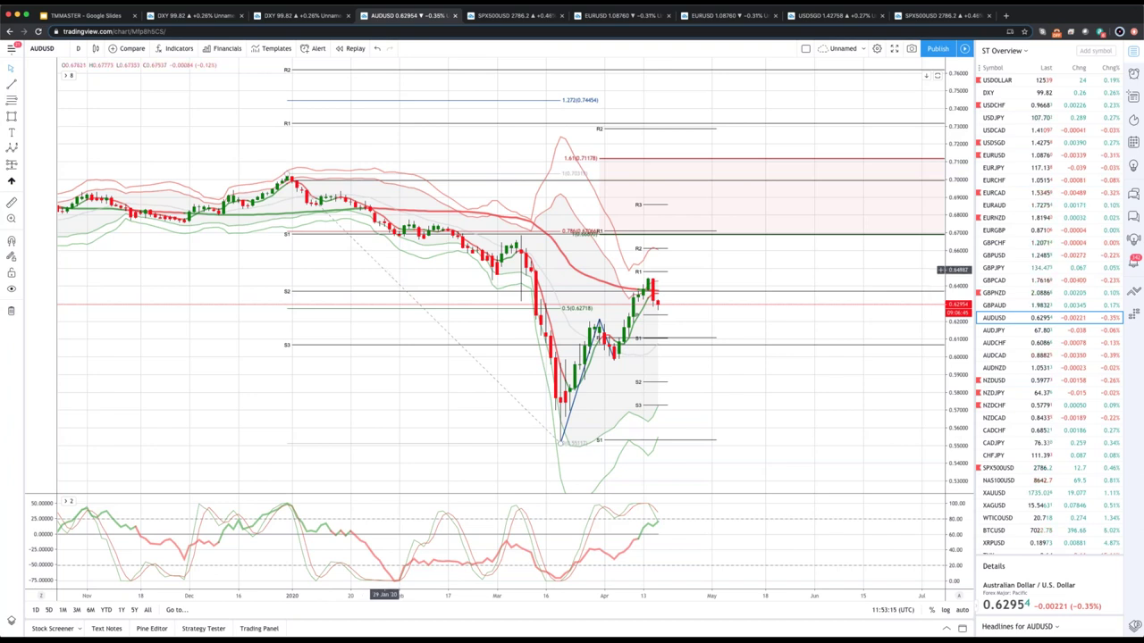
{"action": "double_click", "coordinate": [384, 269]}
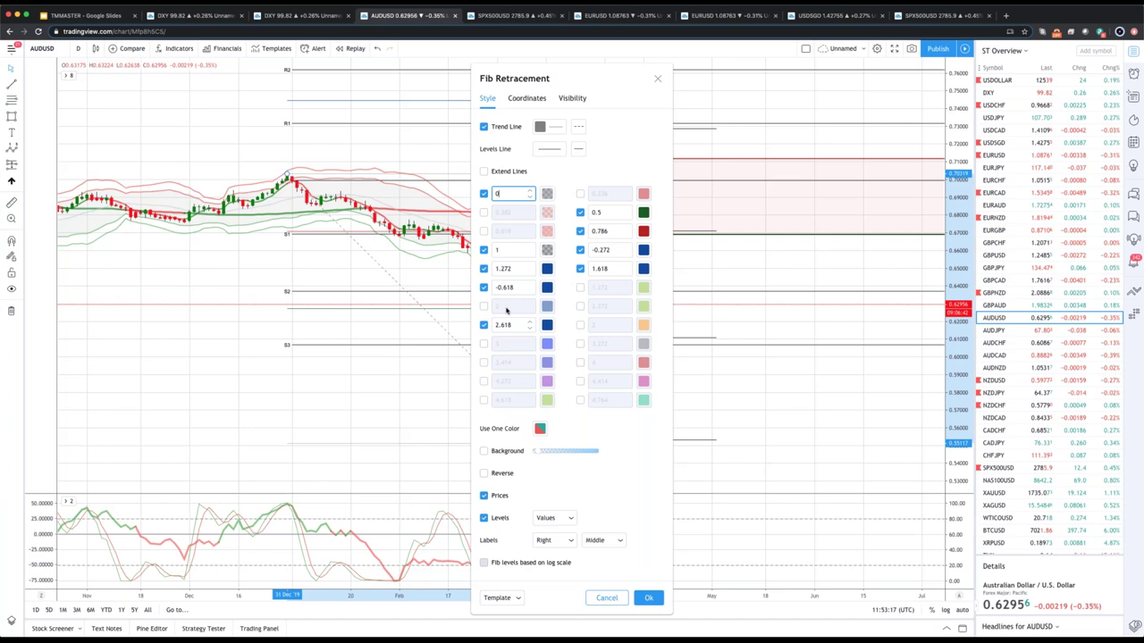
{"action": "left_click", "coordinate": [486, 231]}
{"action": "left_click", "coordinate": [484, 231]}
{"action": "left_click_drag", "start_coordinate": [586, 71], "coordinate": [830, 120]}
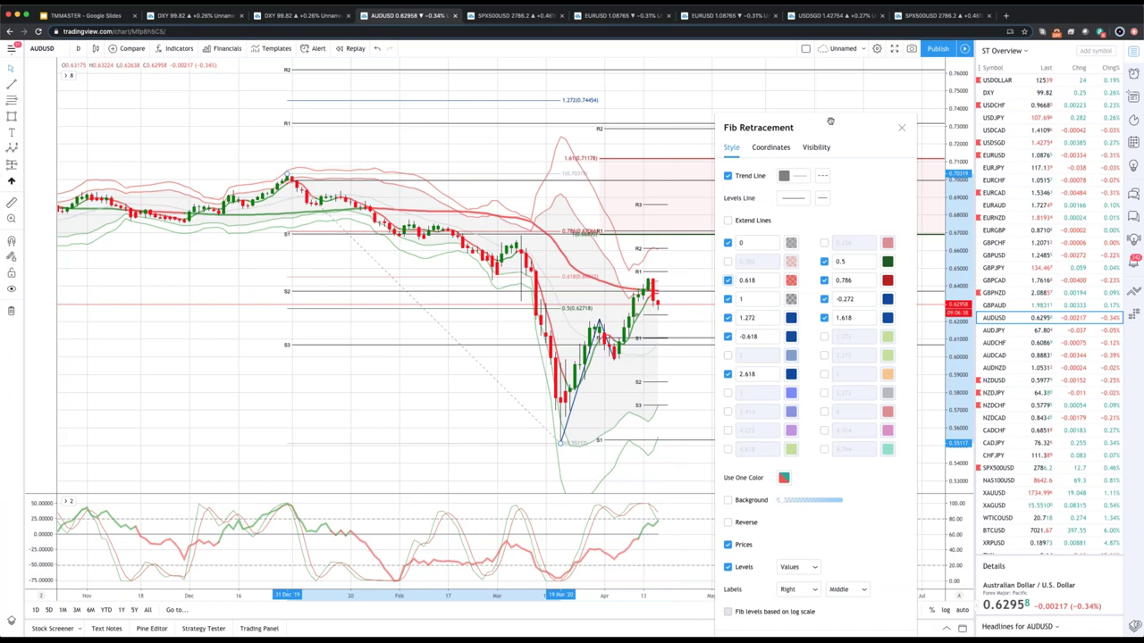
{"action": "left_click_drag", "start_coordinate": [830, 120], "coordinate": [838, 120]}
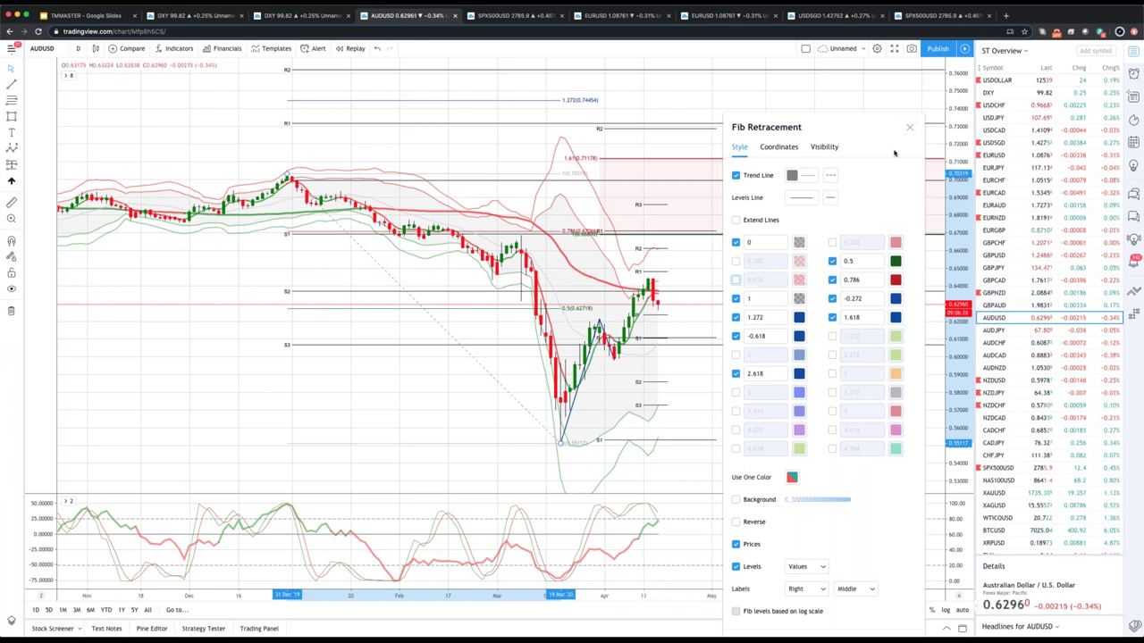
{"action": "key", "text": "Escape"}
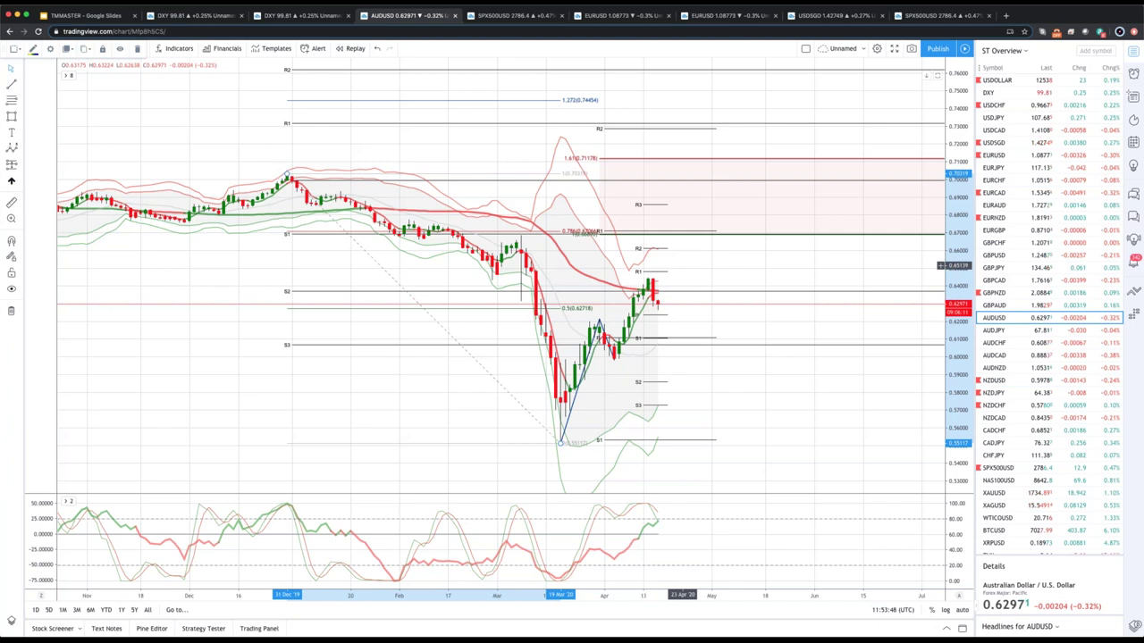
- Place a long position at the latest AUDUSD candle with its stop lowered to about 0.6378
{"action": "left_click", "coordinate": [21, 166]}
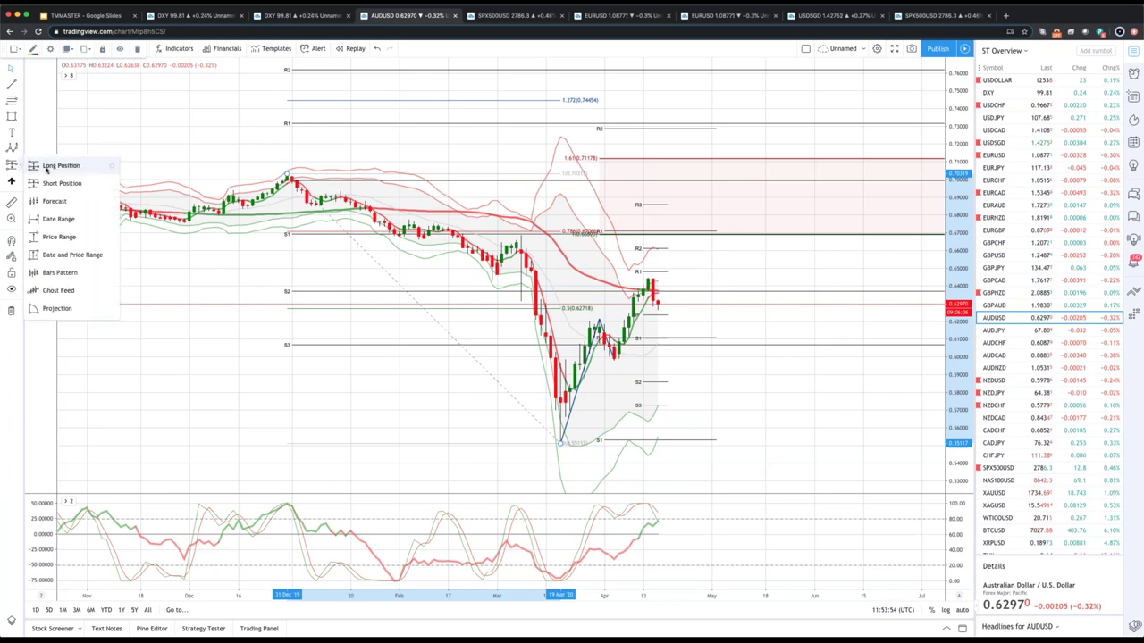
{"action": "left_click", "coordinate": [46, 168]}
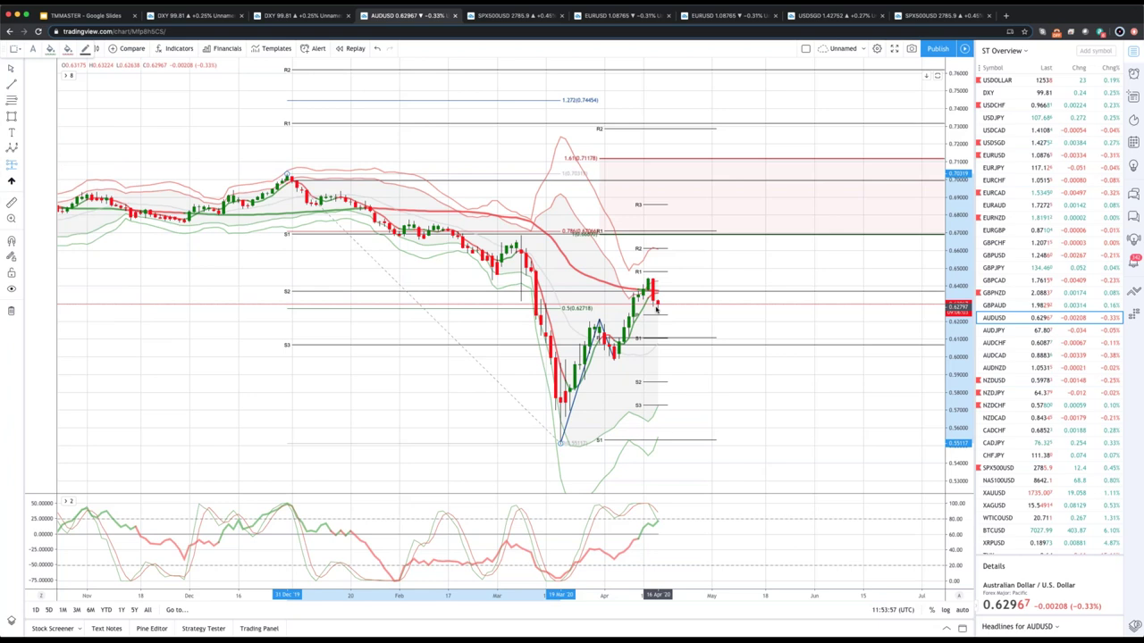
{"action": "left_click", "coordinate": [656, 306]}
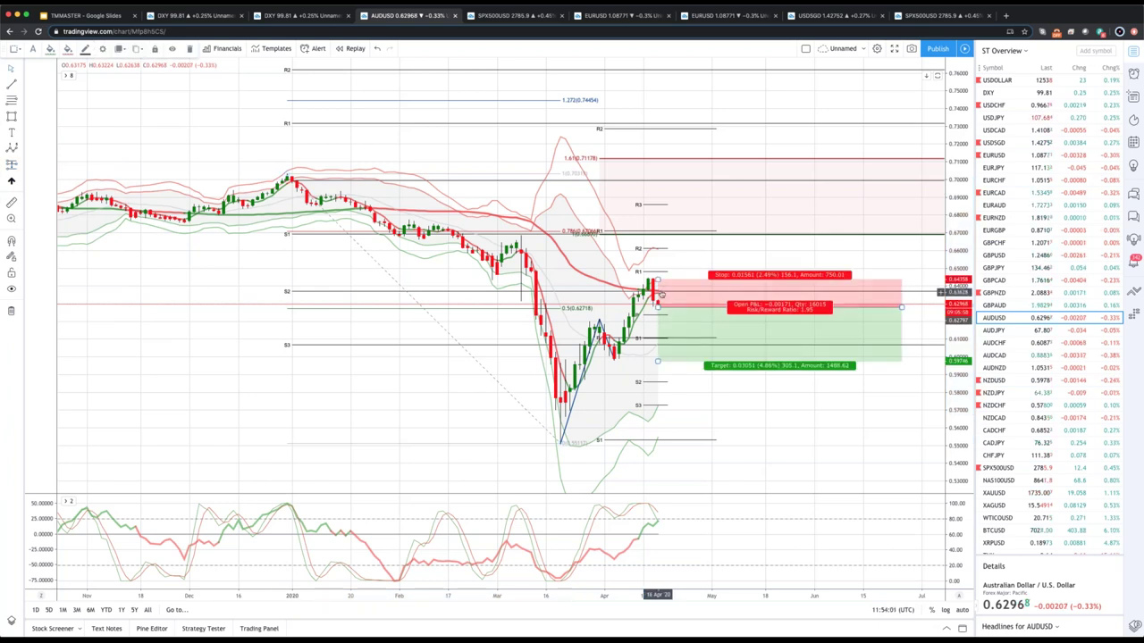
{"action": "left_click_drag", "start_coordinate": [661, 292], "coordinate": [661, 286]}
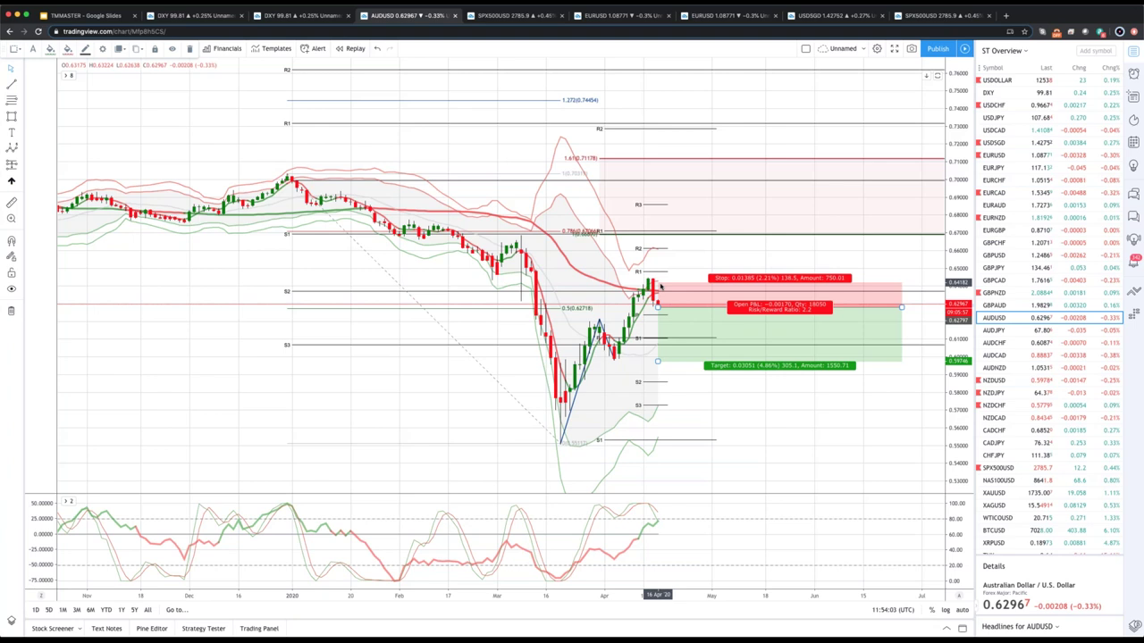
{"action": "left_click_drag", "start_coordinate": [661, 286], "coordinate": [662, 292]}
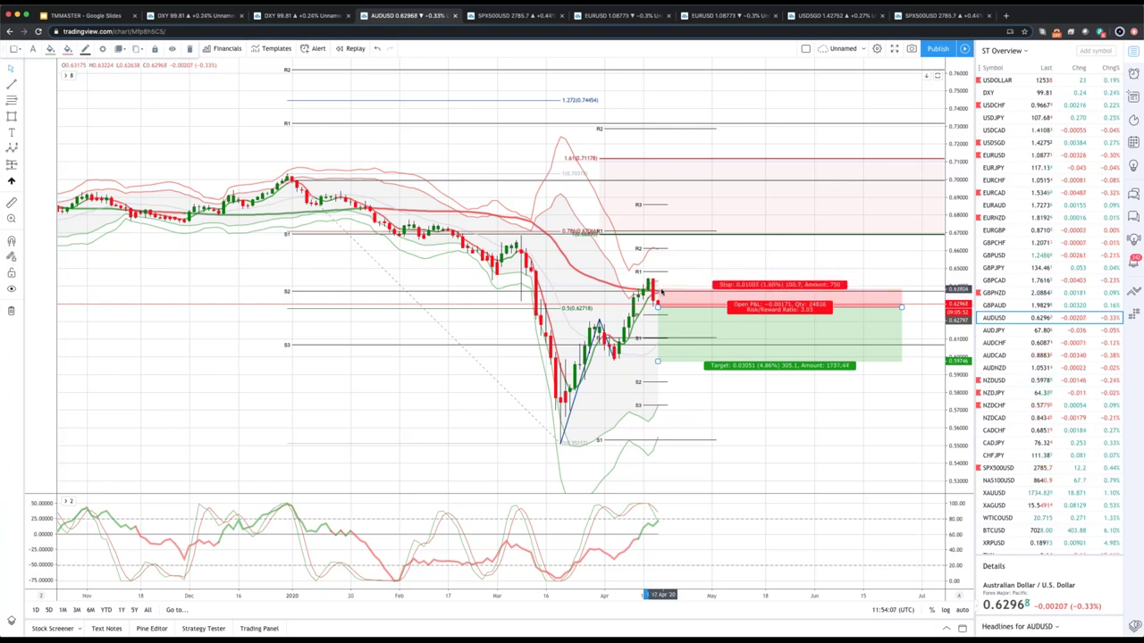
{"action": "left_click_drag", "start_coordinate": [661, 290], "coordinate": [661, 290]}
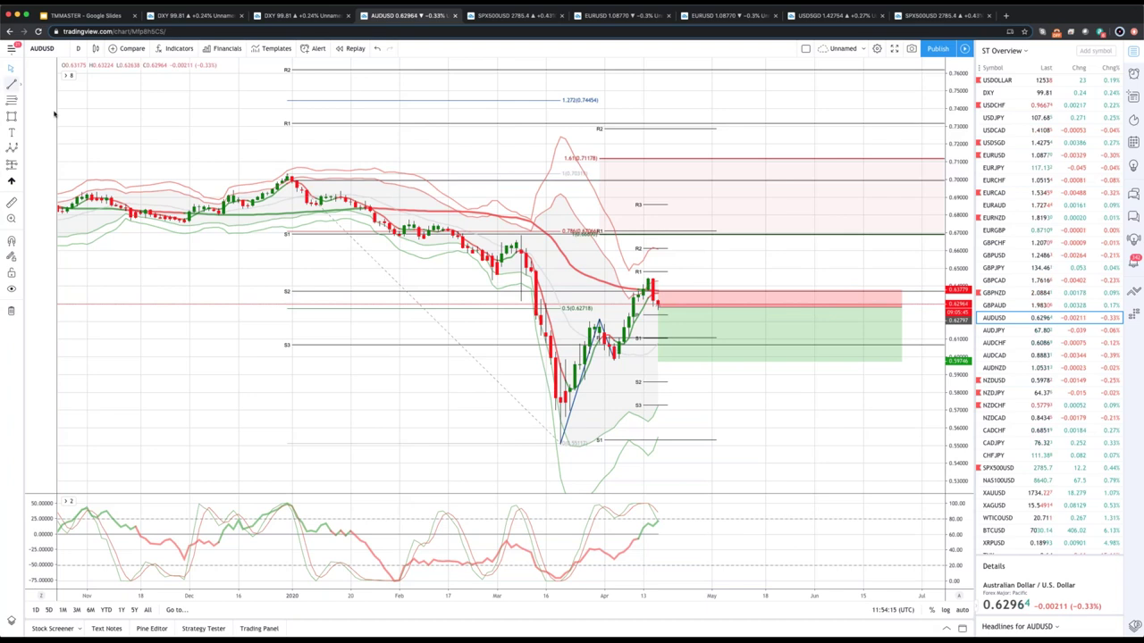
- Move the blue projected path drawing onto the latest AUDUSD candles
{"action": "left_click", "coordinate": [610, 352]}
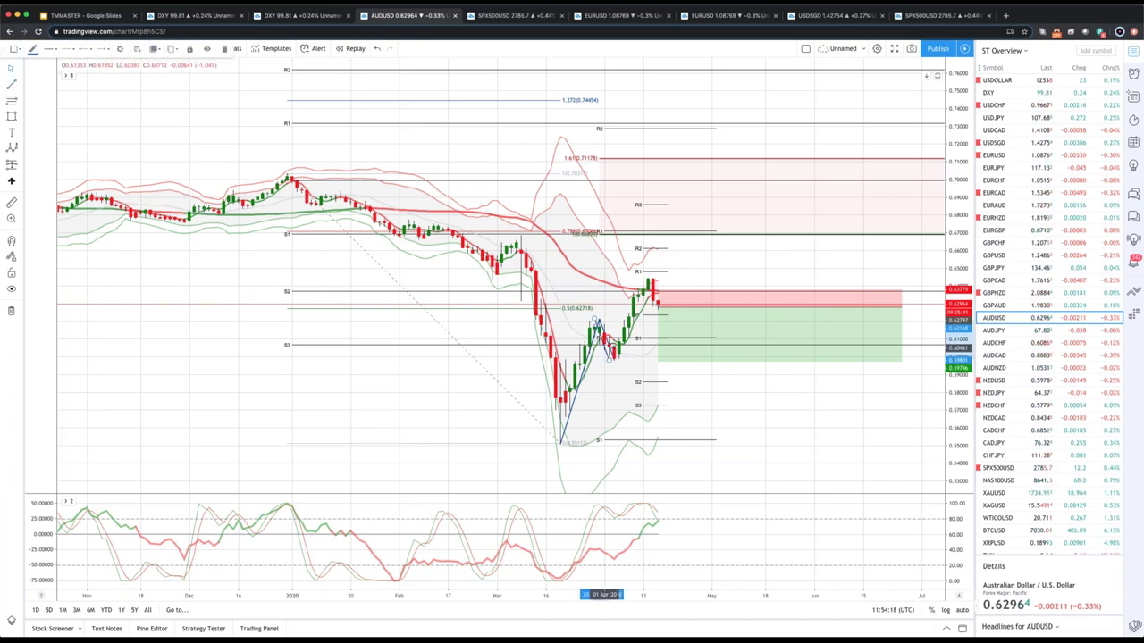
{"action": "left_click_drag", "start_coordinate": [611, 349], "coordinate": [662, 311]}
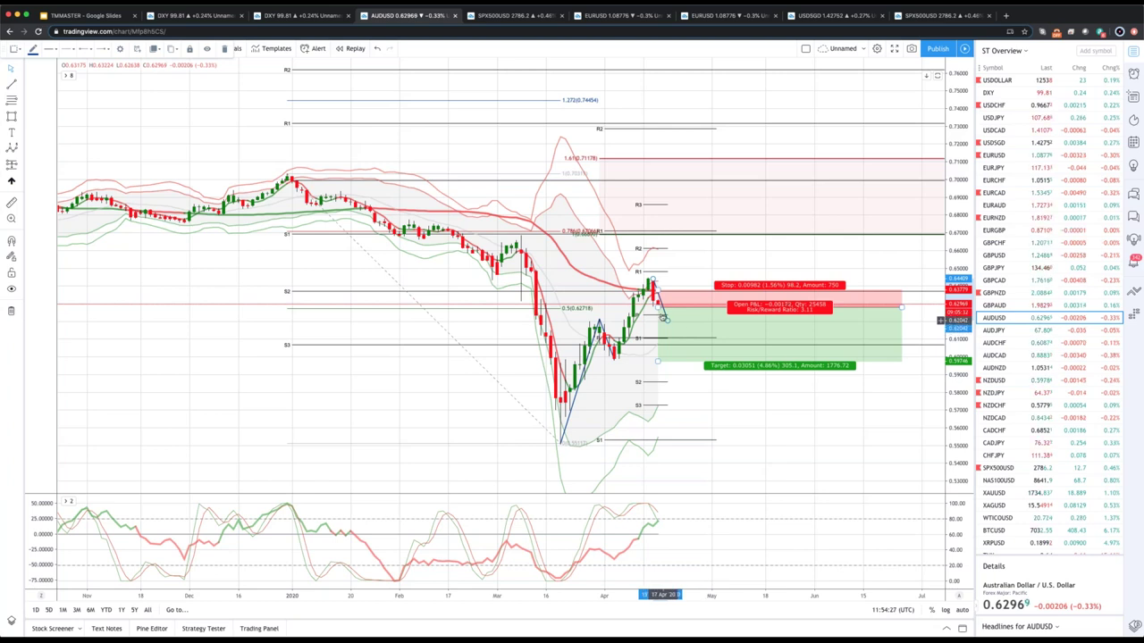
{"action": "left_click", "coordinate": [666, 320]}
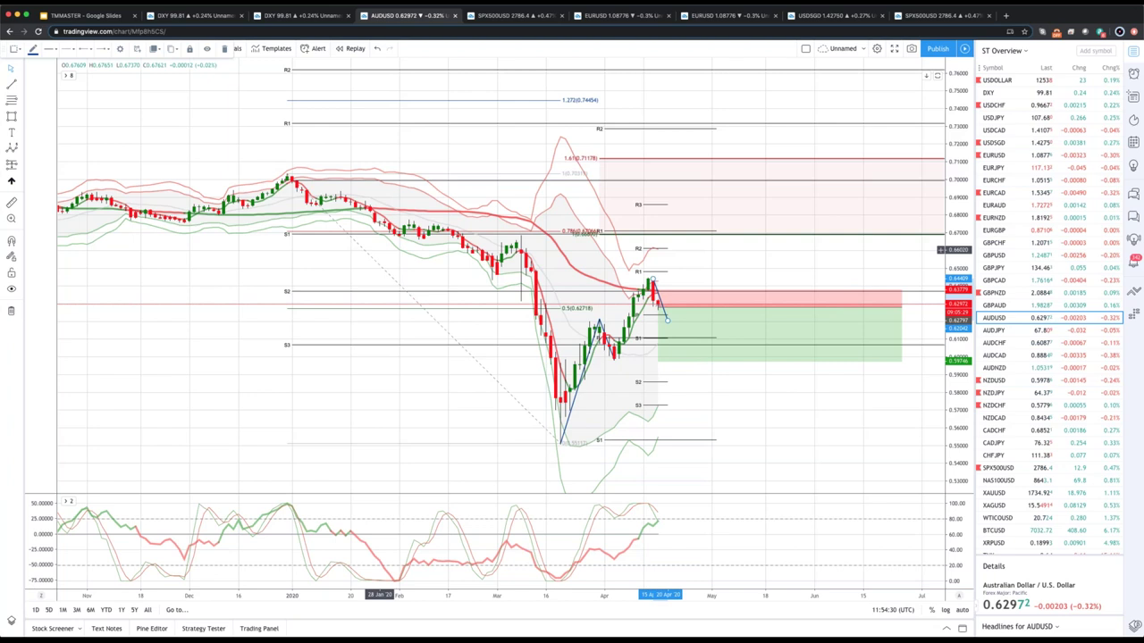
{"action": "left_click", "coordinate": [502, 359]}
{"action": "left_click", "coordinate": [659, 361]}
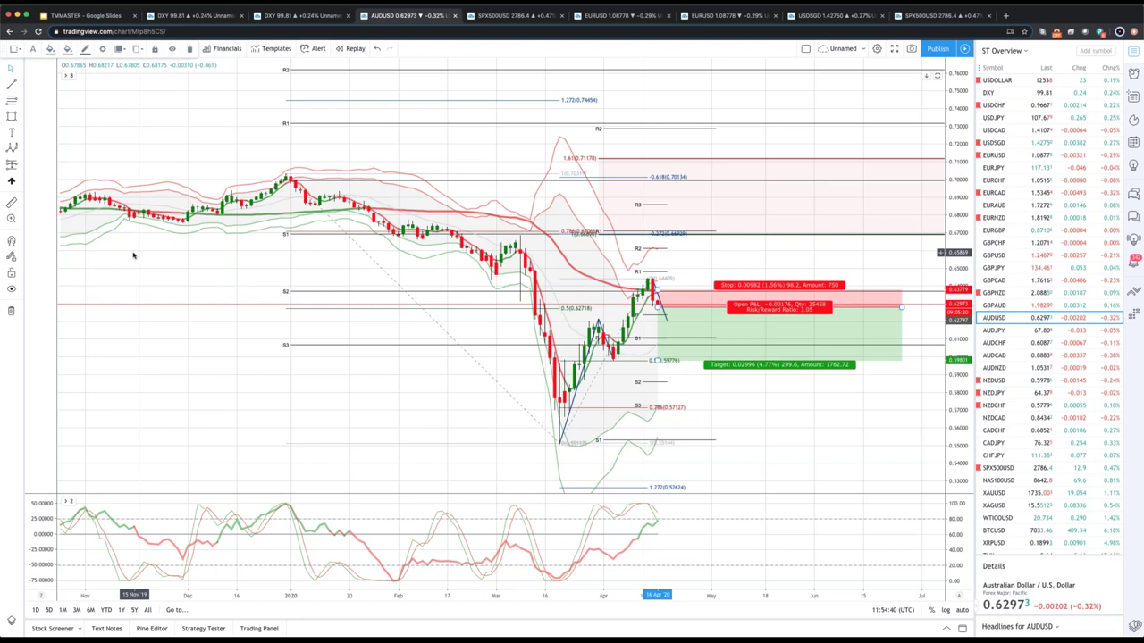
{"action": "left_click", "coordinate": [17, 83]}
- Draw a rising projected leg after the pullback and a falling leg from its end
{"action": "left_click_drag", "start_coordinate": [682, 360], "coordinate": [696, 321]}
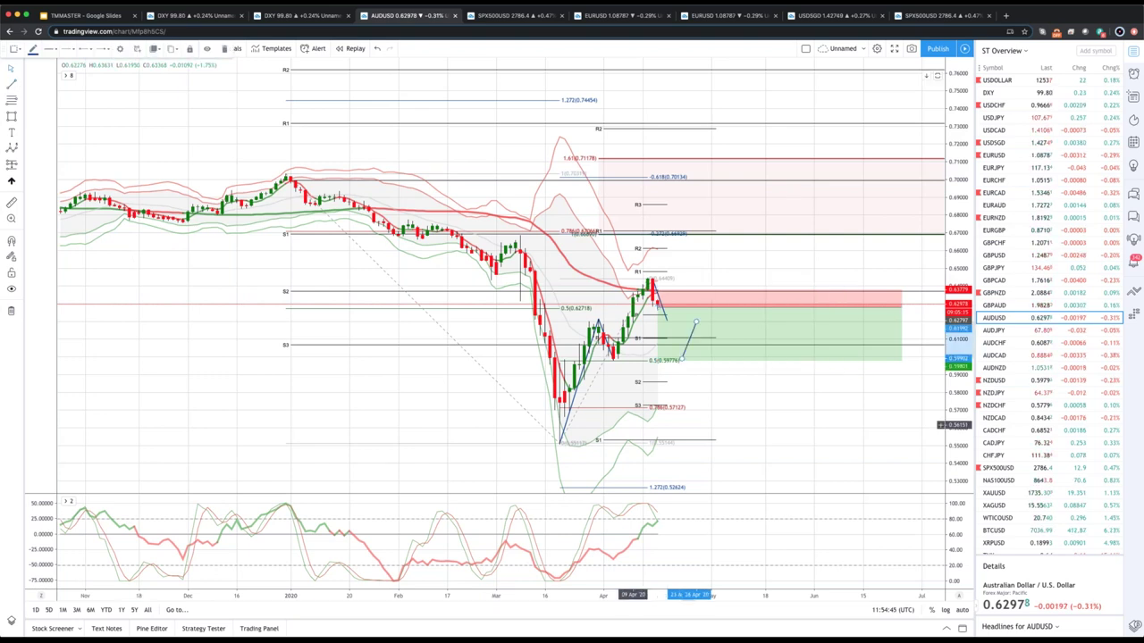
{"action": "left_click", "coordinate": [633, 424]}
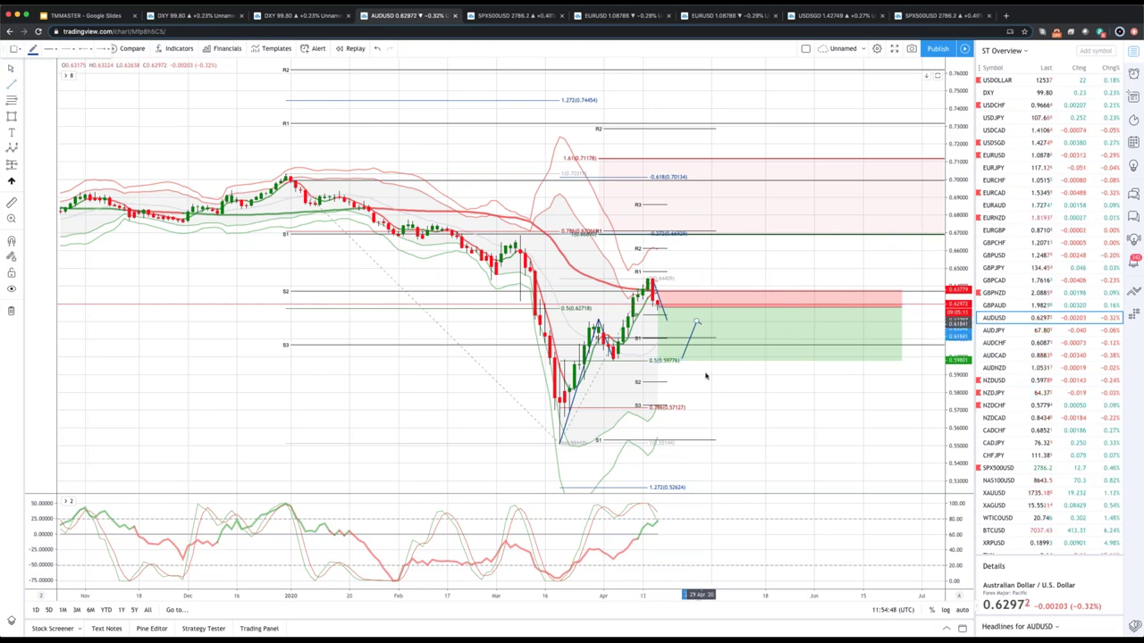
{"action": "left_click_drag", "start_coordinate": [696, 320], "coordinate": [720, 408]}
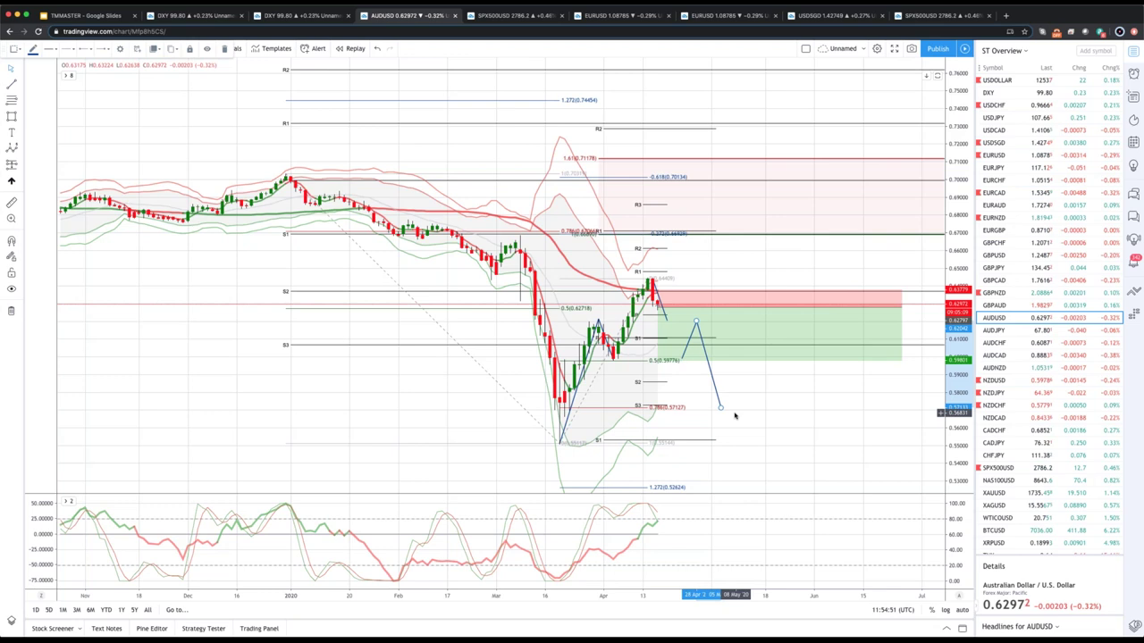
{"action": "left_click", "coordinate": [663, 367]}
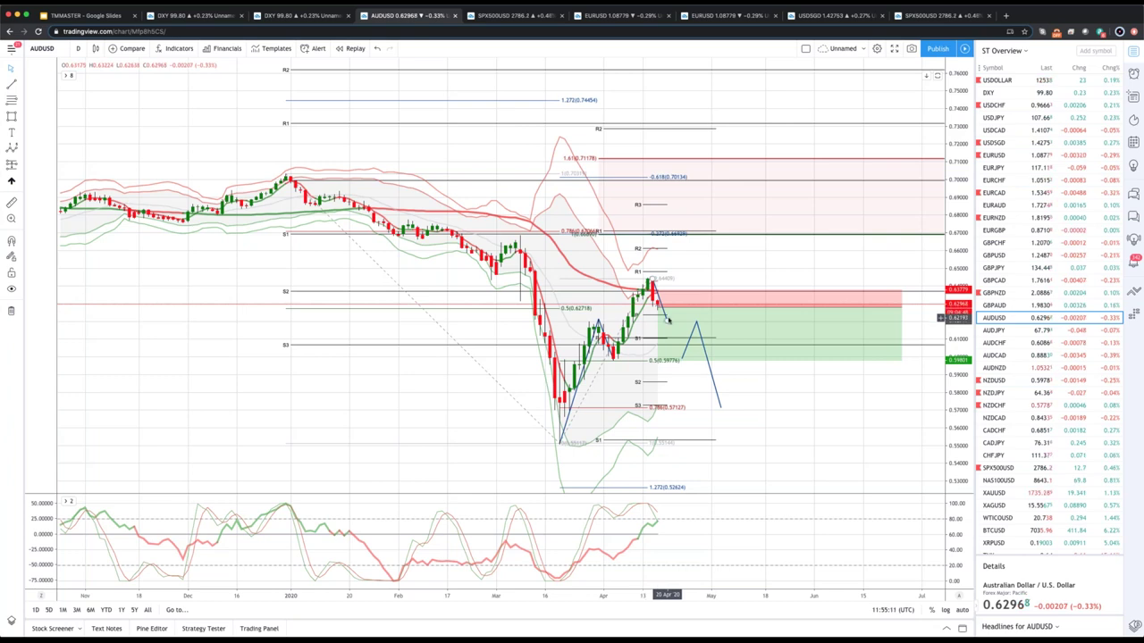
- Stretch the projected path's upper leg up to about 0.67
{"action": "left_click", "coordinate": [667, 319]}
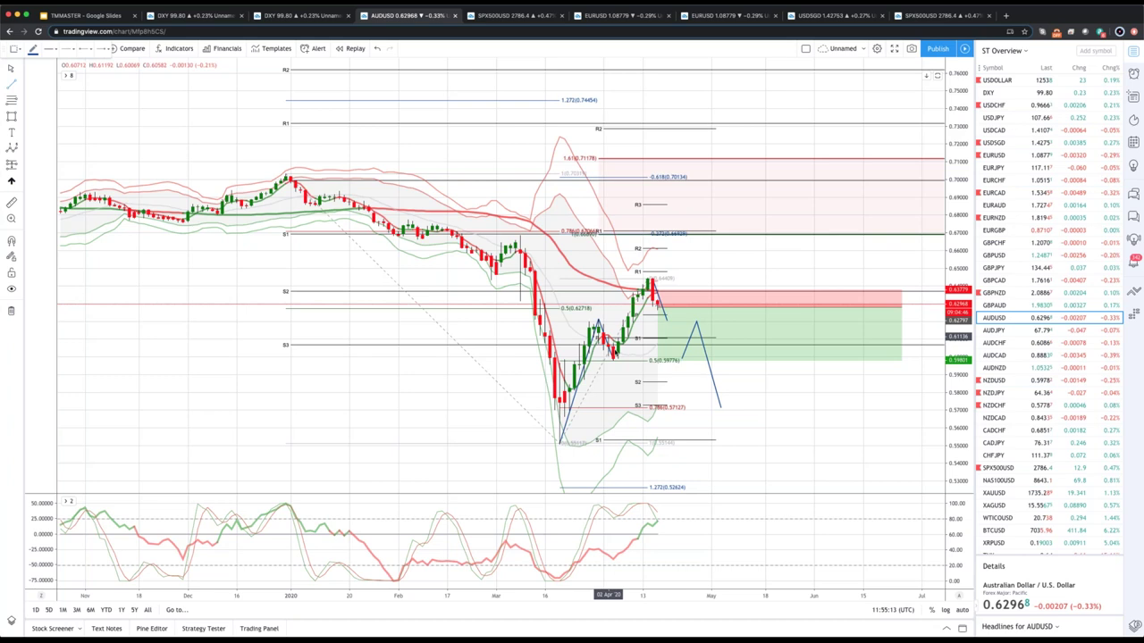
{"action": "left_click_drag", "start_coordinate": [667, 320], "coordinate": [705, 242]}
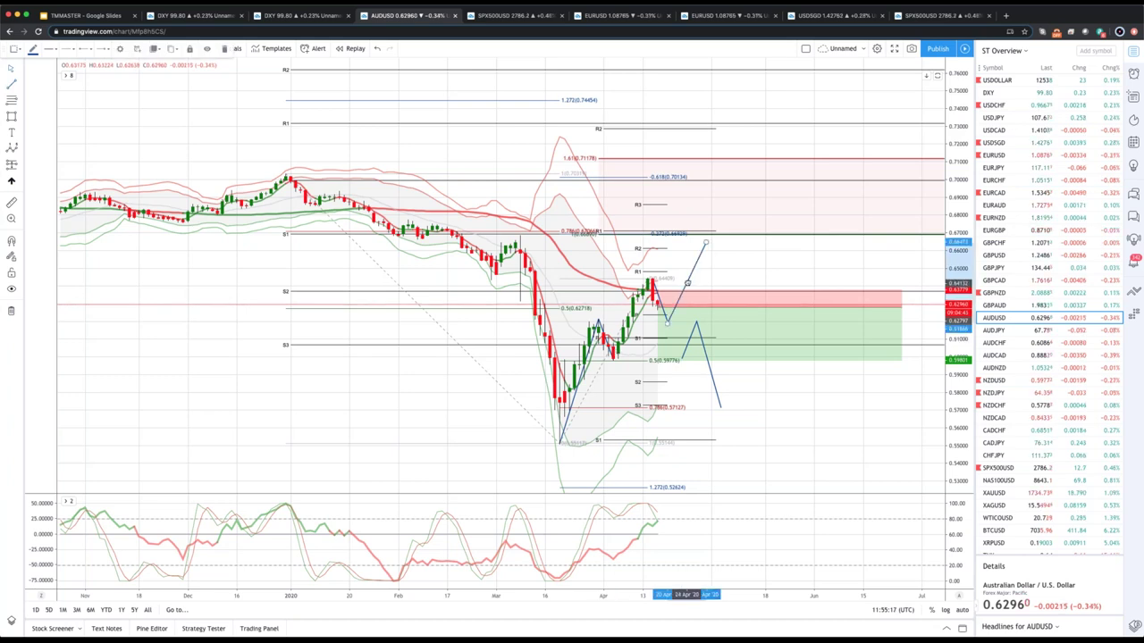
{"action": "left_click_drag", "start_coordinate": [706, 242], "coordinate": [706, 238]}
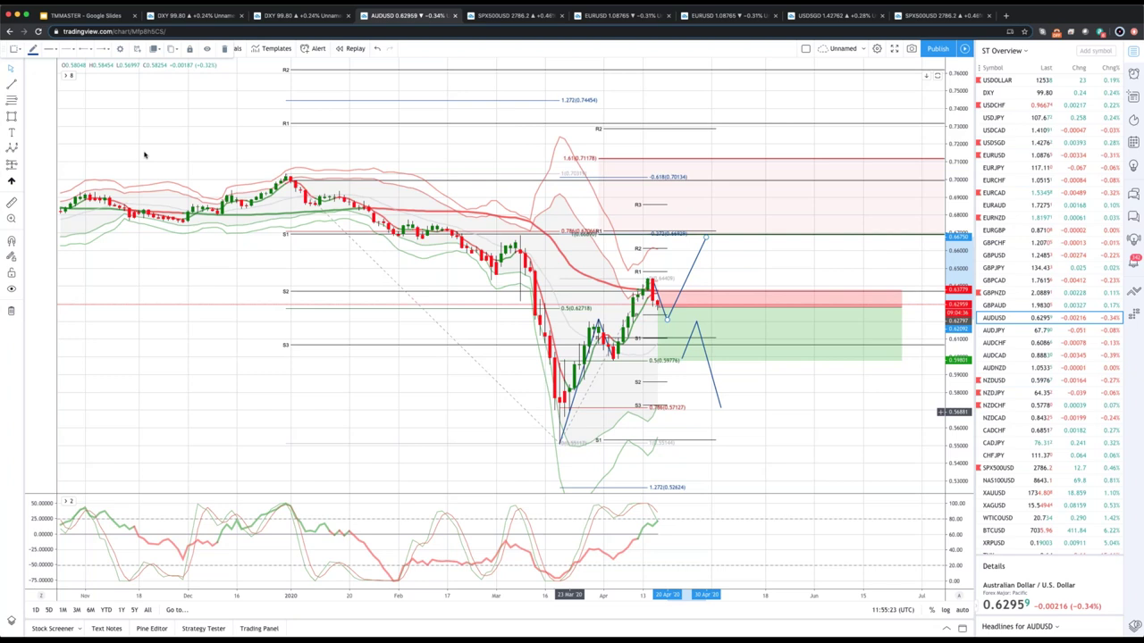
{"action": "left_click", "coordinate": [544, 442]}
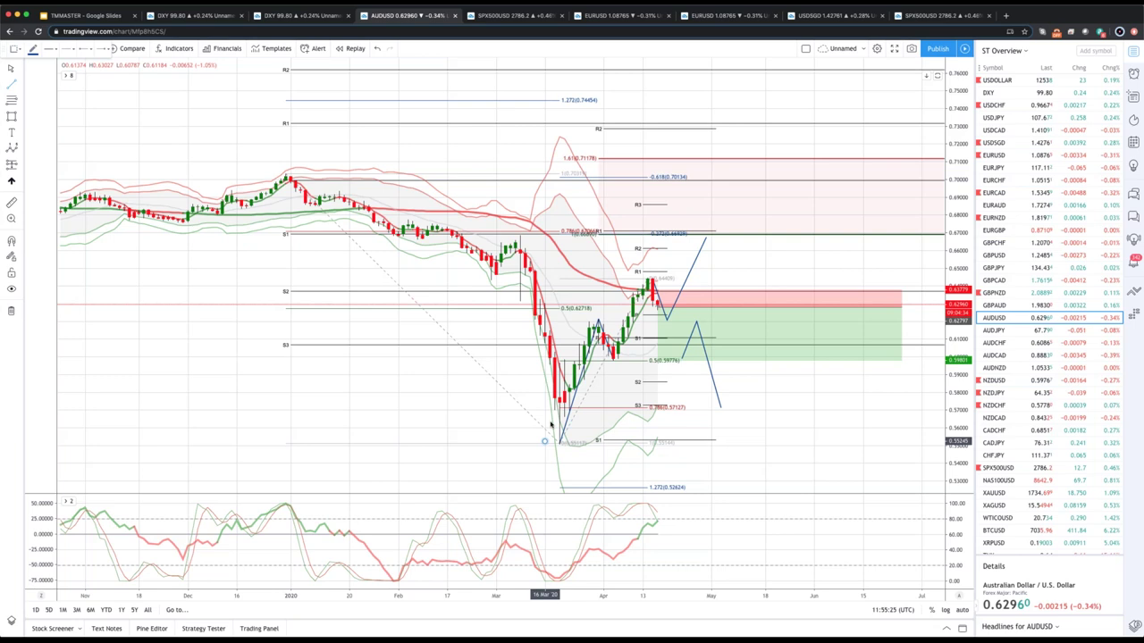
- Draw a trend line rising from the AUDUSD March low
{"action": "left_click_drag", "start_coordinate": [544, 441], "coordinate": [652, 234]}
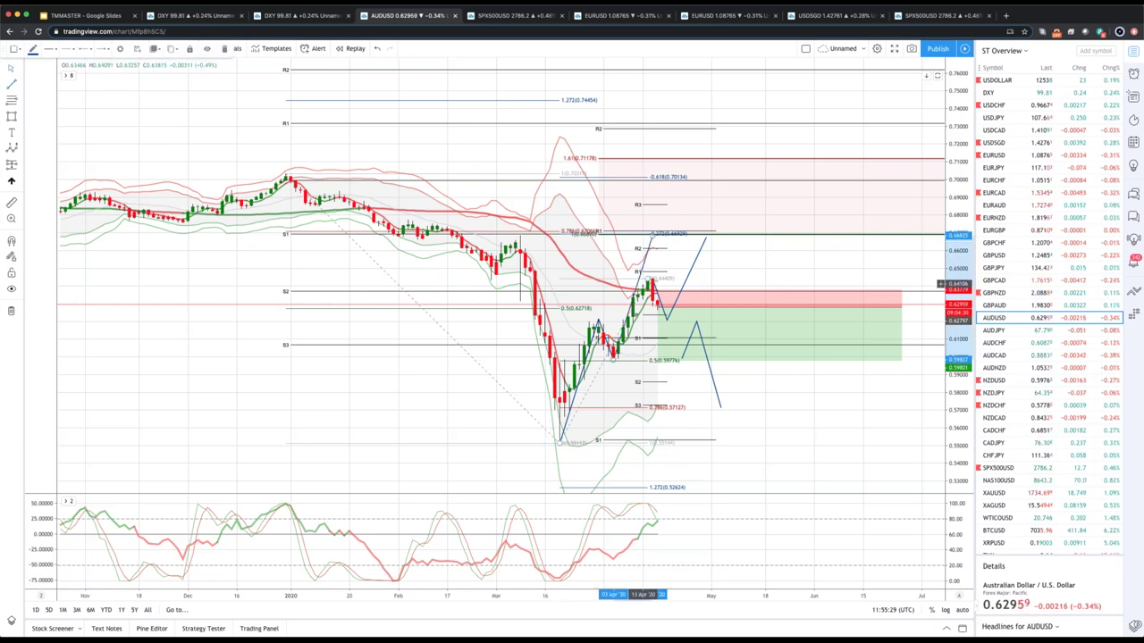
{"action": "left_click", "coordinate": [647, 284]}
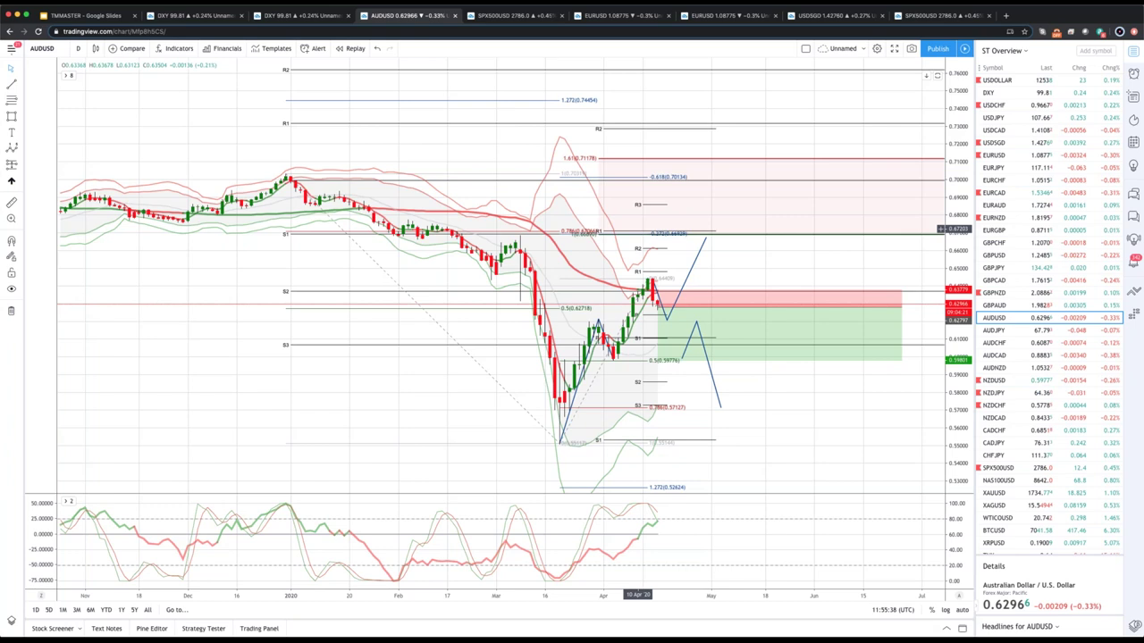
{"action": "scroll", "coordinate": [638, 229], "scroll_direction": "left", "scroll_amount": 3}
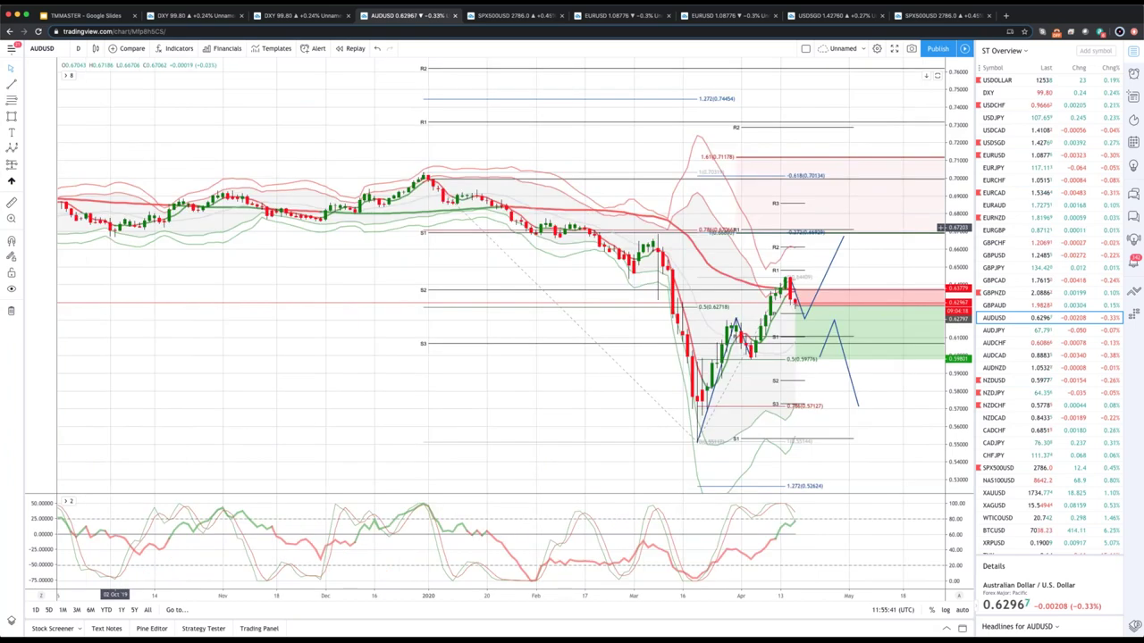
- Check the upper projection leg against the red zone near 0.67, then load EURUSD
{"action": "left_click", "coordinate": [159, 232]}
{"action": "scroll", "coordinate": [771, 248], "scroll_direction": "right", "scroll_amount": 2}
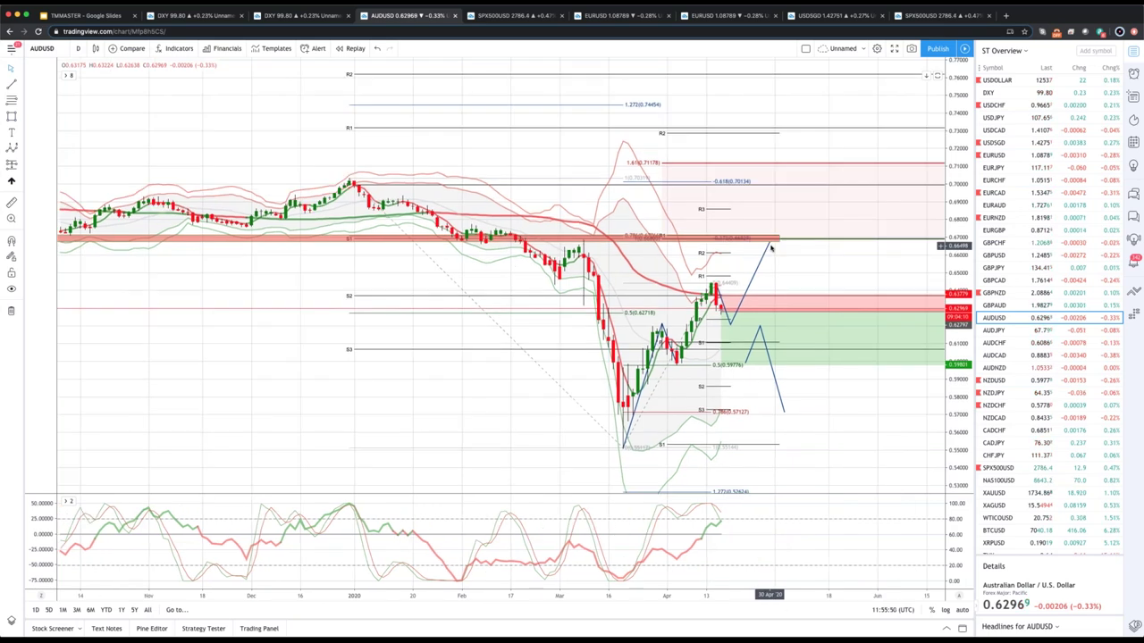
{"action": "left_click", "coordinate": [774, 245]}
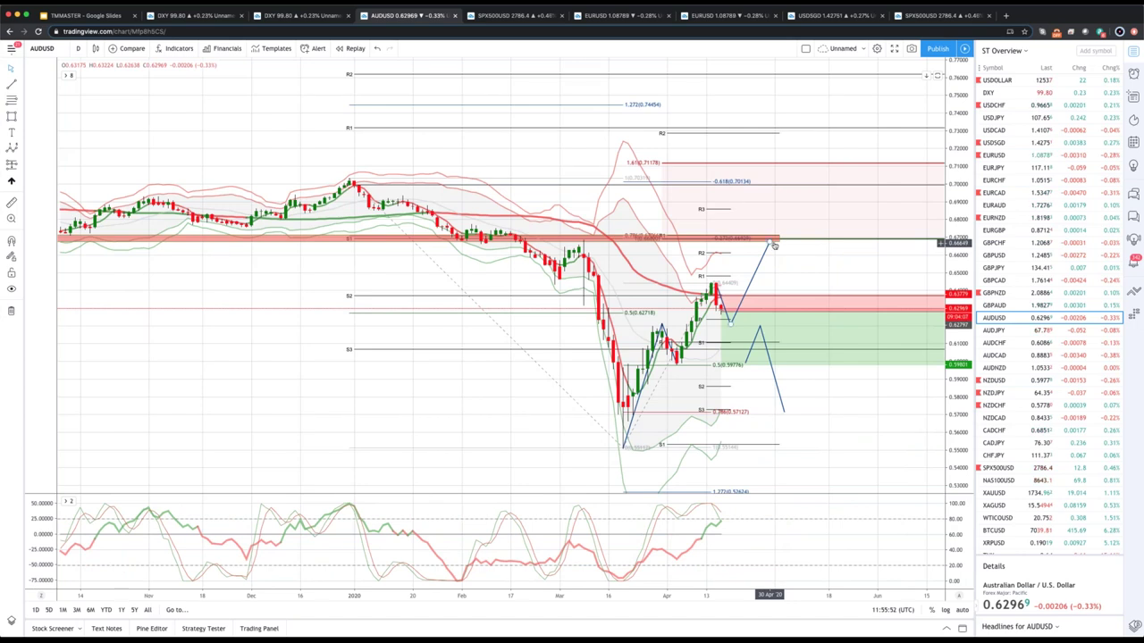
{"action": "left_click", "coordinate": [774, 239]}
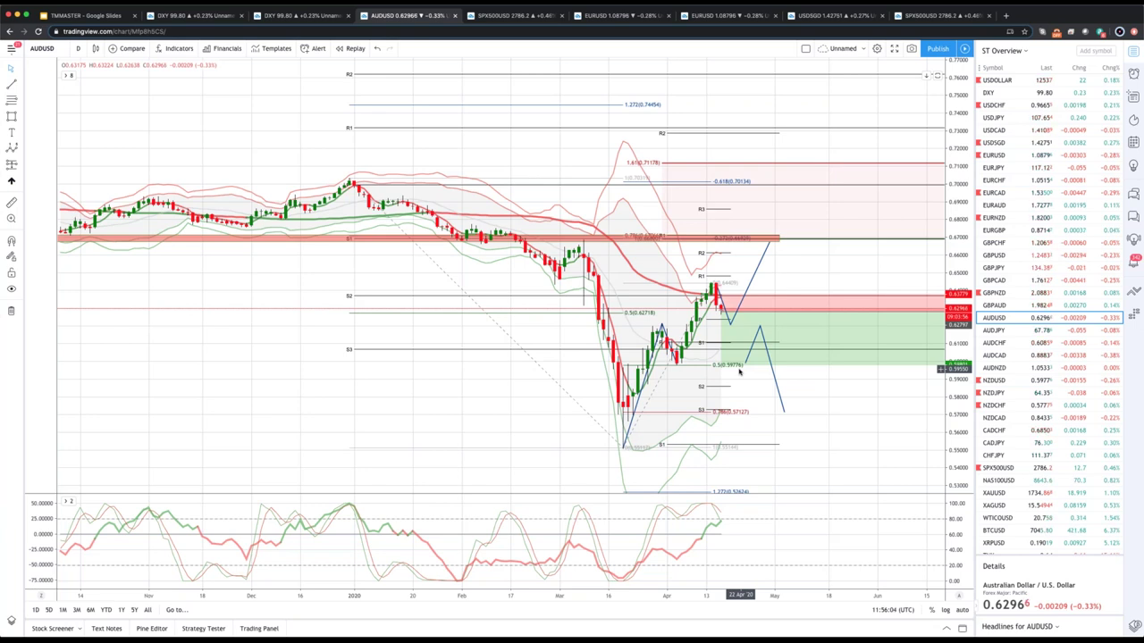
{"action": "left_click", "coordinate": [1009, 157]}
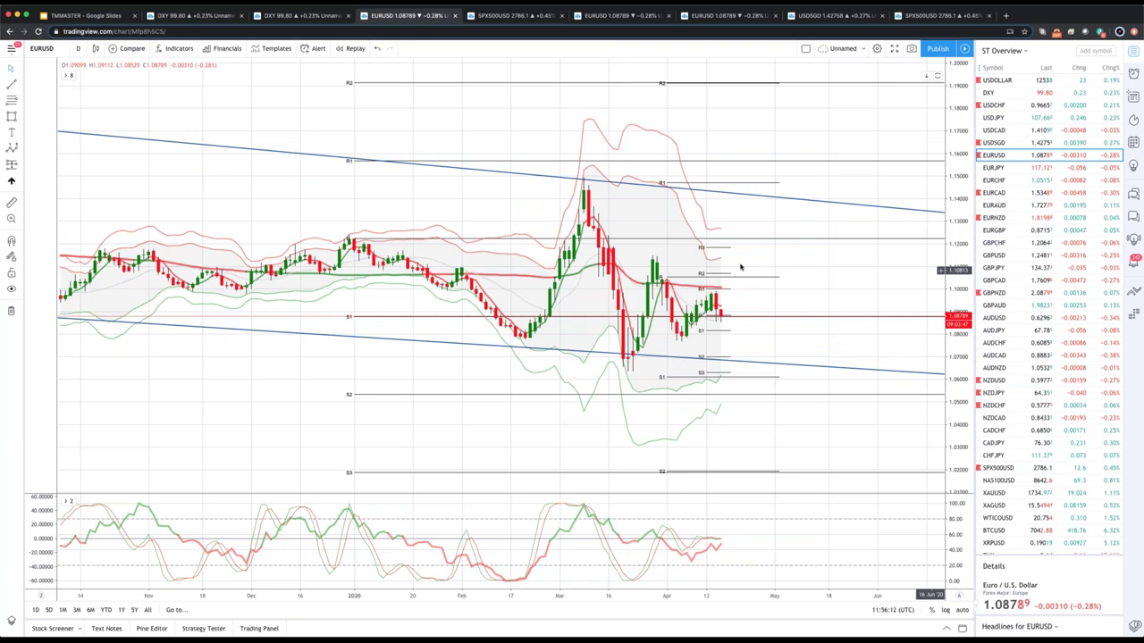
- Anchor a trend-based Fib extension at the EURUSD recent low and last candle
{"action": "left_click", "coordinate": [9, 103]}
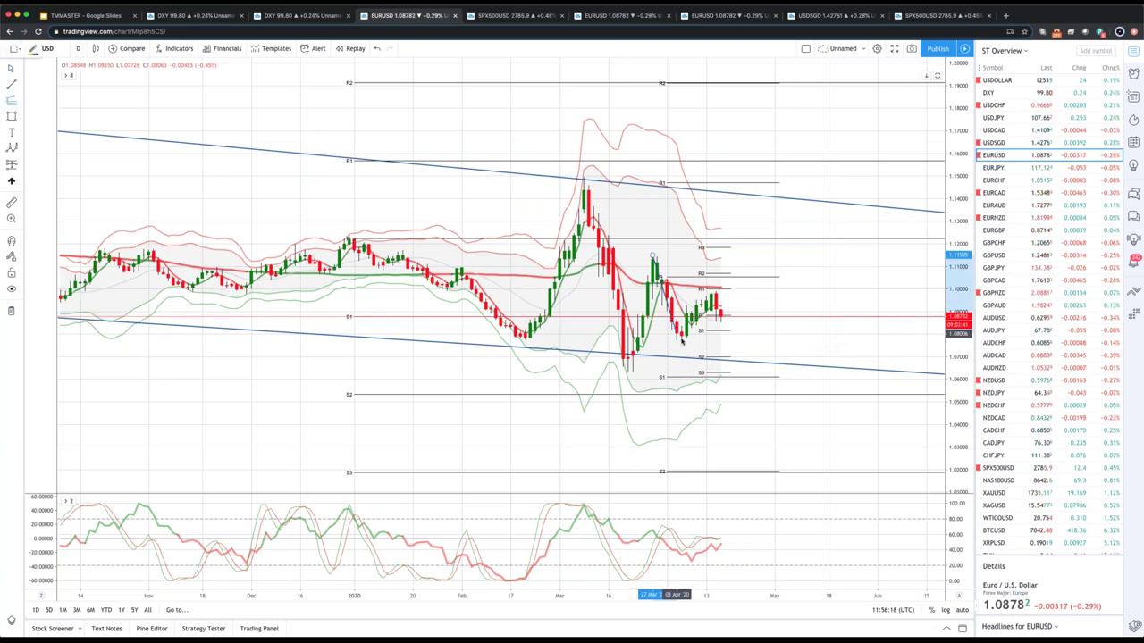
{"action": "left_click", "coordinate": [681, 338]}
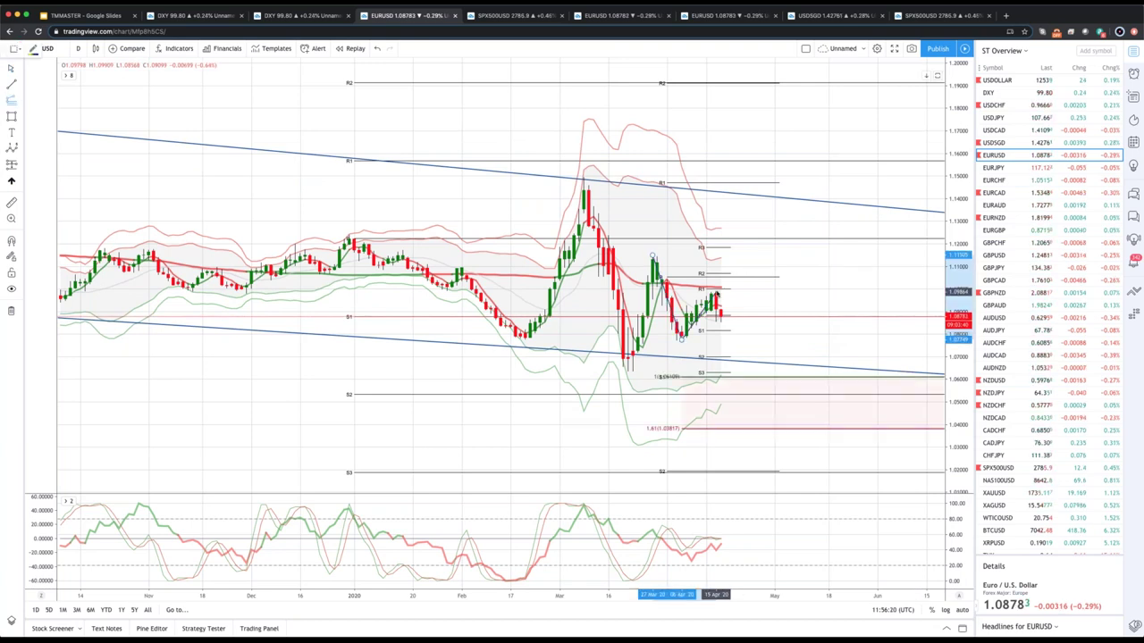
{"action": "left_click", "coordinate": [715, 292]}
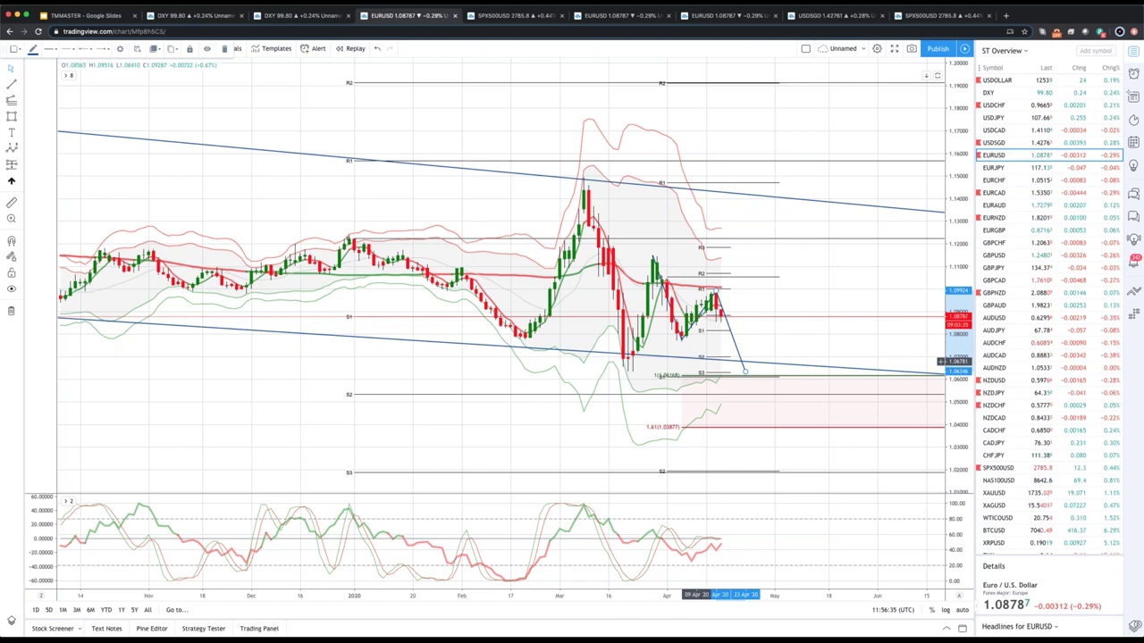
{"action": "left_click", "coordinate": [310, 15]}
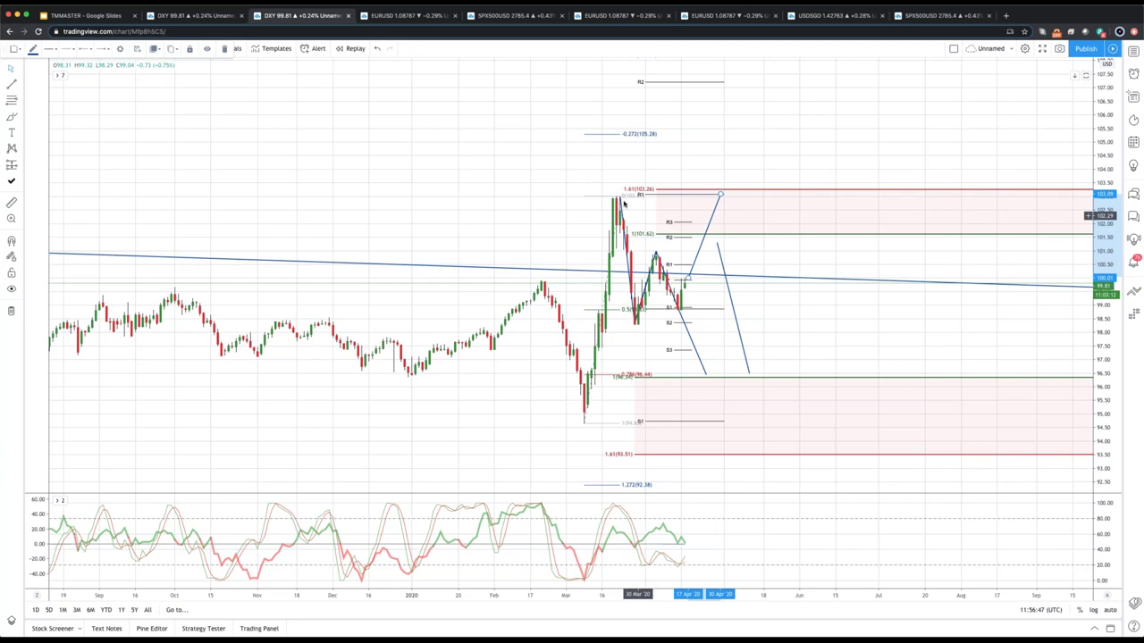
- Add a falling DXY path leg from the peak to about 96.70, then return to EURUSD
{"action": "left_click_drag", "start_coordinate": [720, 194], "coordinate": [766, 367]}
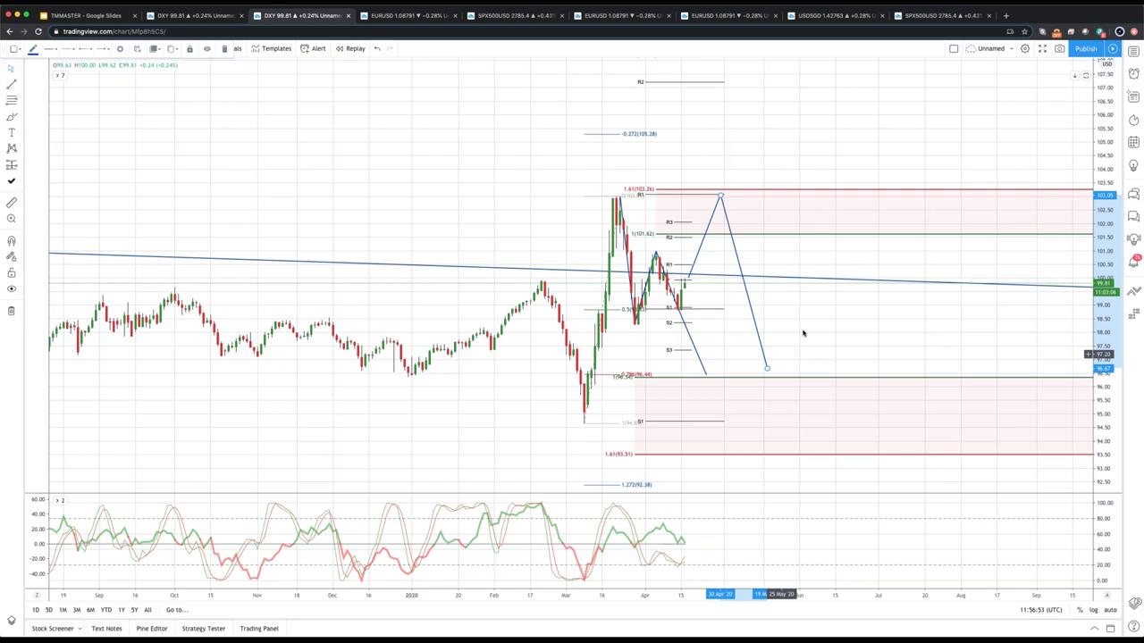
{"action": "left_click", "coordinate": [802, 333]}
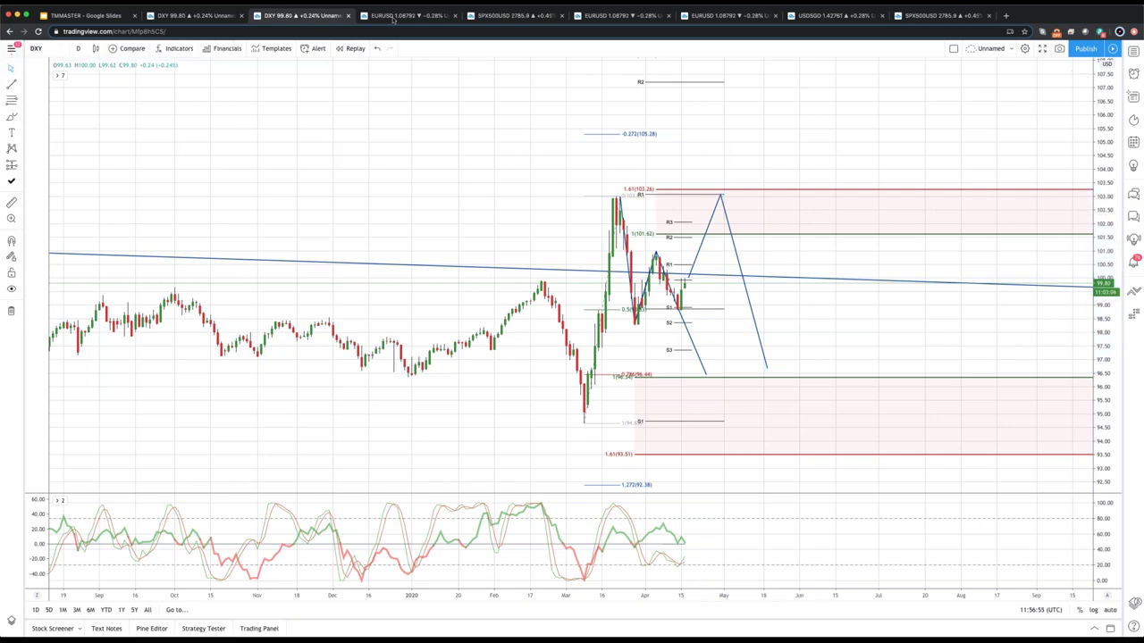
{"action": "left_click", "coordinate": [393, 18]}
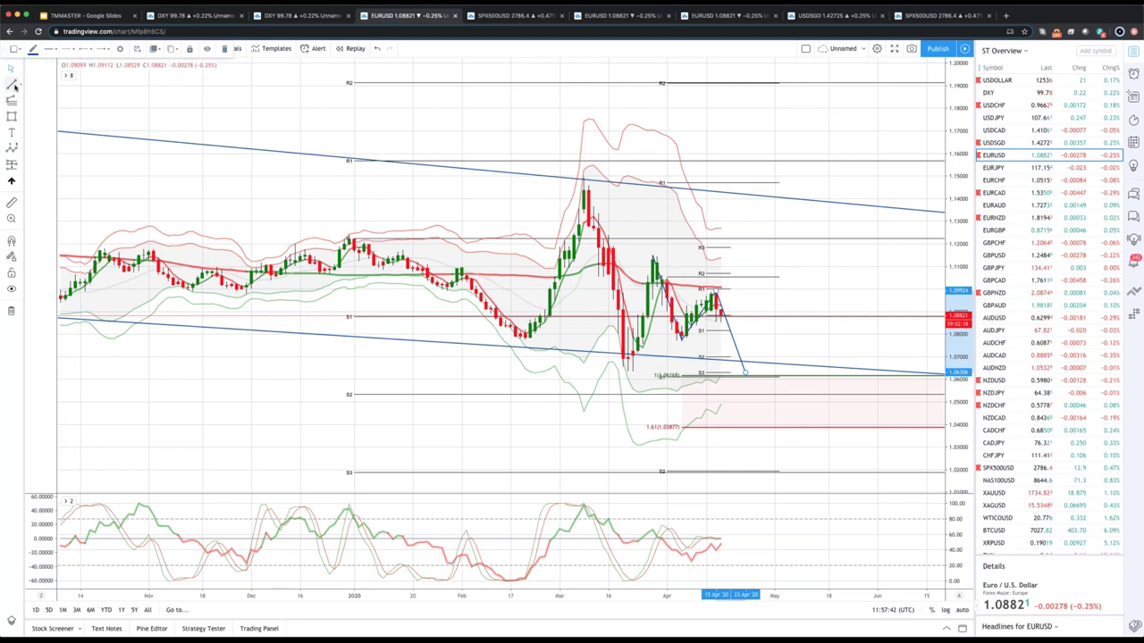
- Finish the EURUSD path at the upper channel line and load the USDSGD chart
{"action": "double_click", "coordinate": [779, 188]}
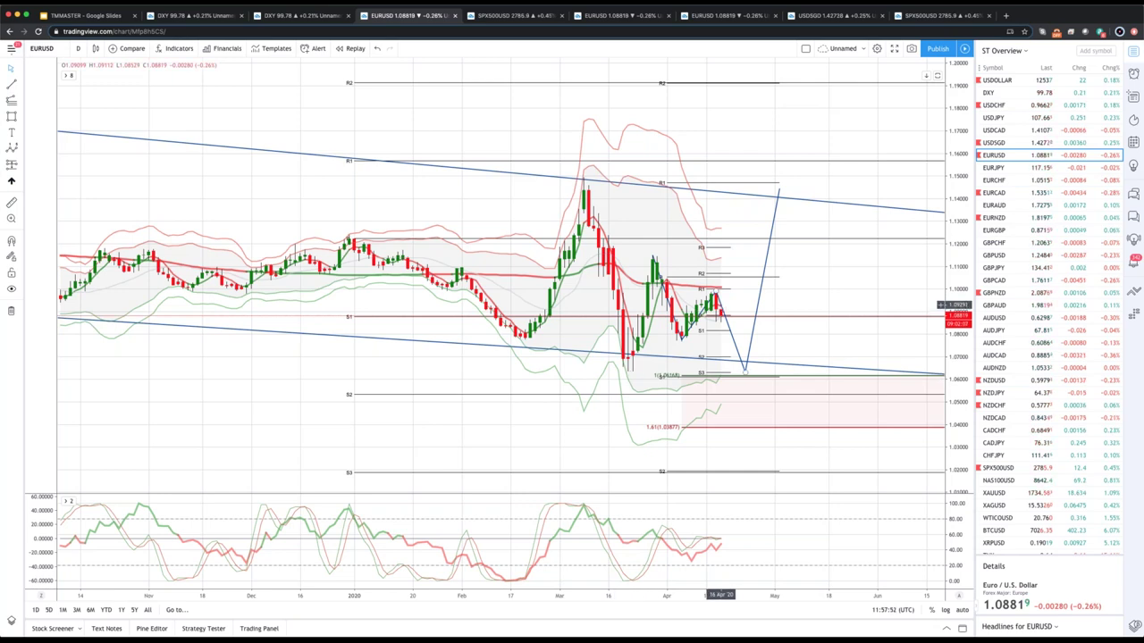
{"action": "left_click", "coordinate": [723, 310]}
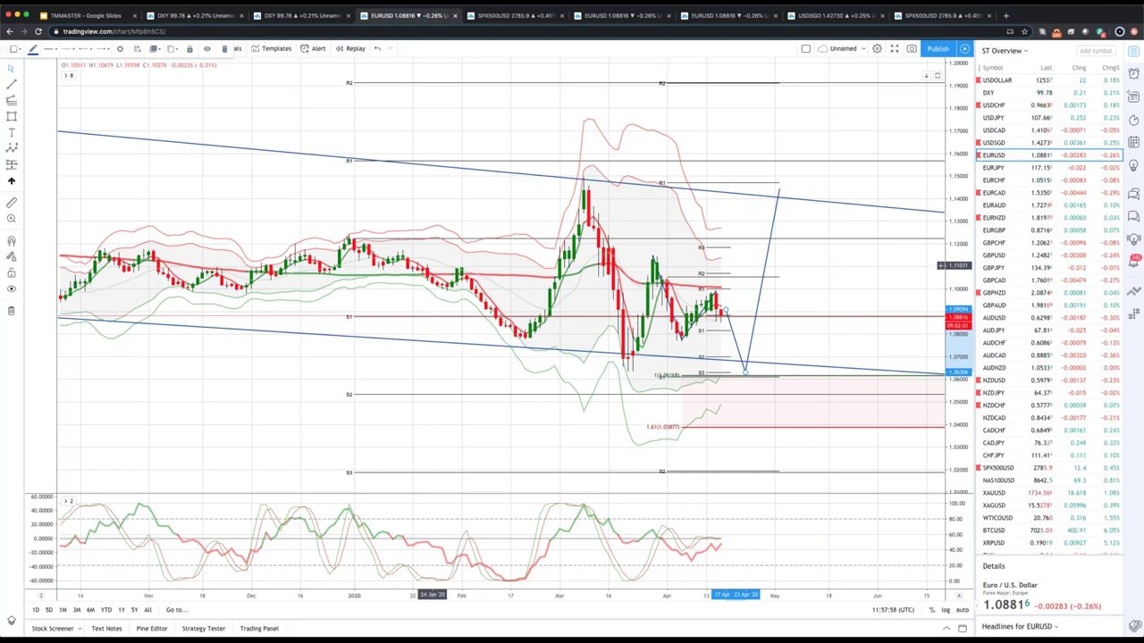
{"action": "left_click", "coordinate": [795, 361]}
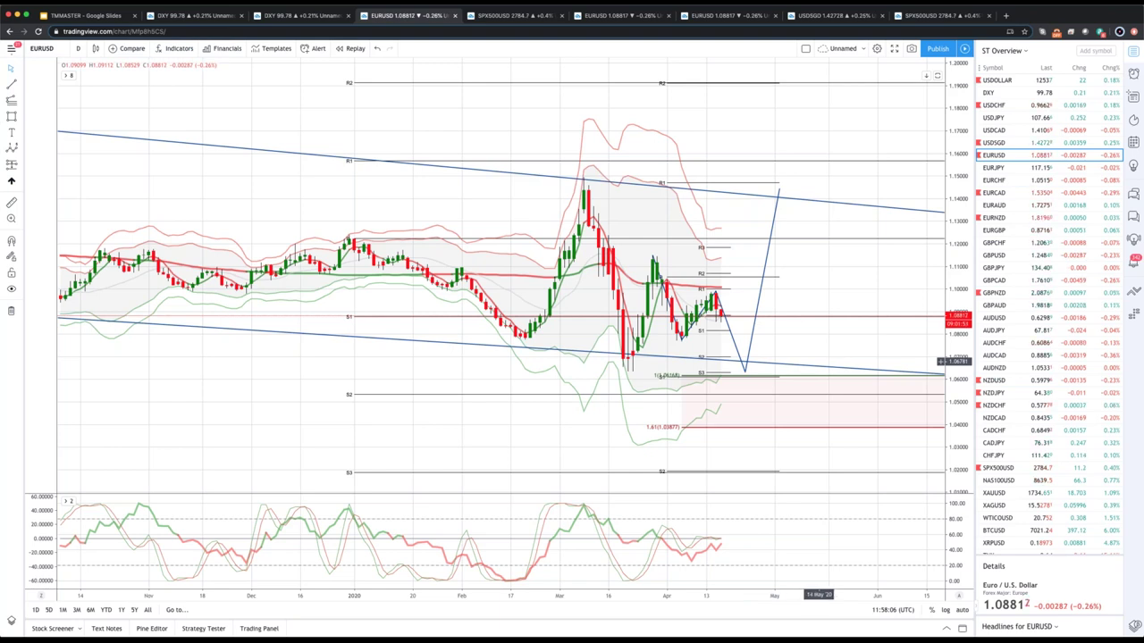
{"action": "left_click", "coordinate": [994, 142]}
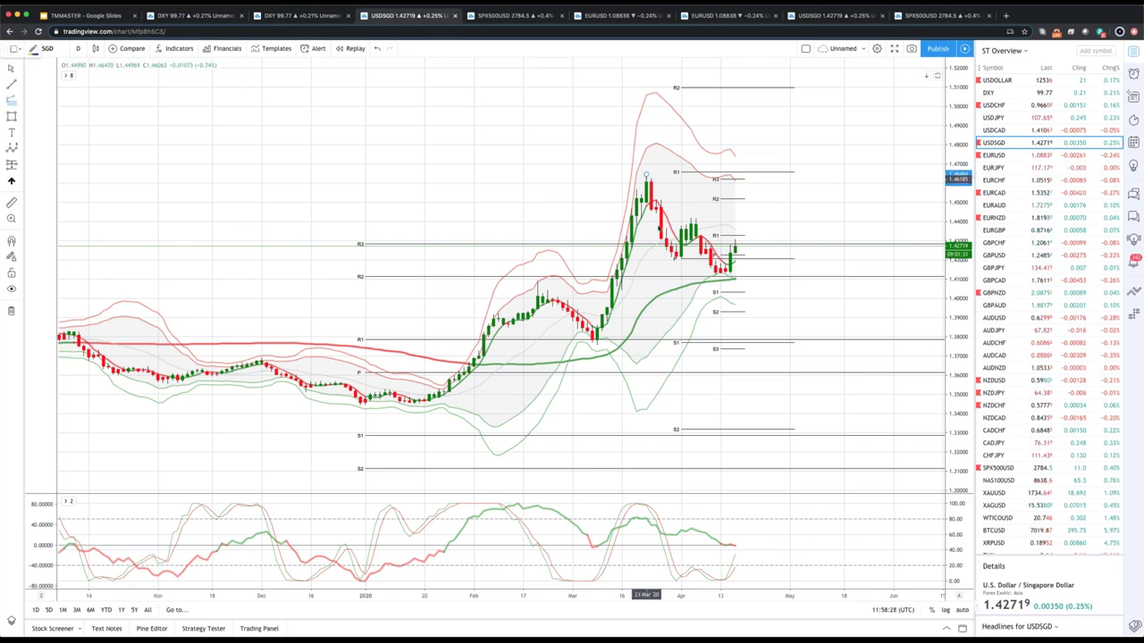
- Anchor a USDSGD Fib extension on the March low, March high and recent low
{"action": "left_click", "coordinate": [719, 268]}
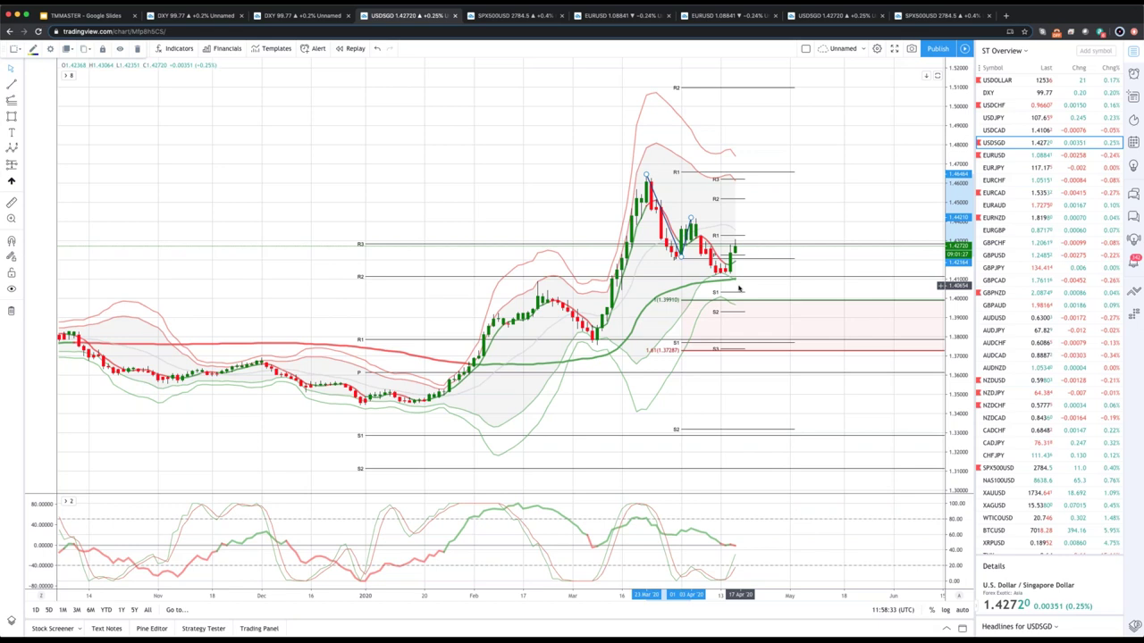
{"action": "left_click", "coordinate": [13, 100]}
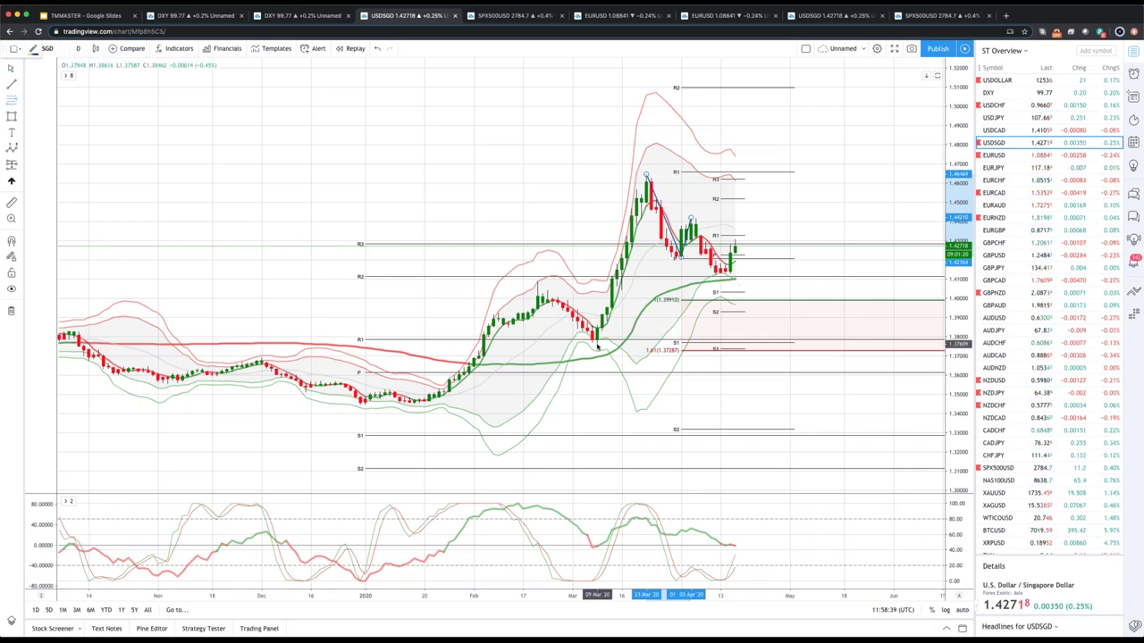
{"action": "left_click", "coordinate": [596, 344]}
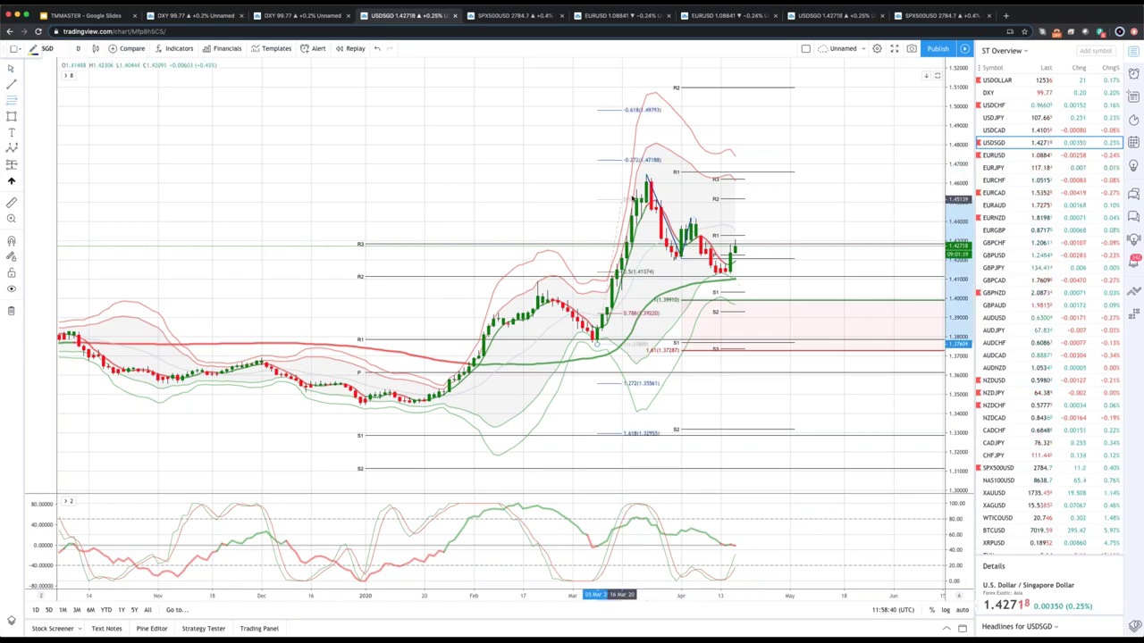
{"action": "left_click", "coordinate": [646, 173]}
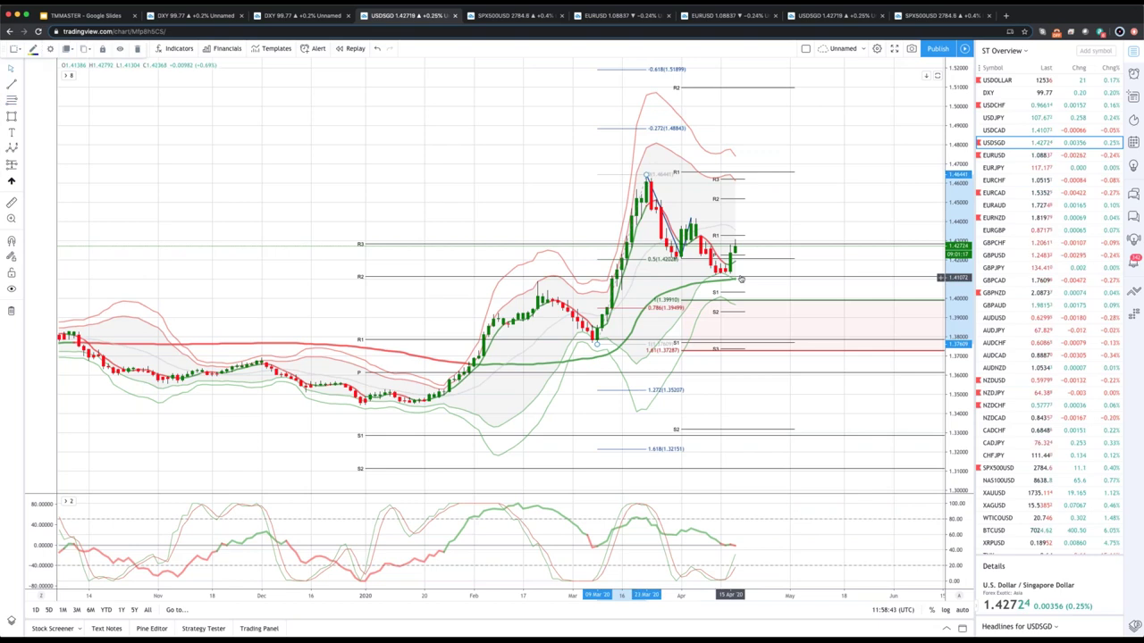
{"action": "left_click", "coordinate": [741, 279]}
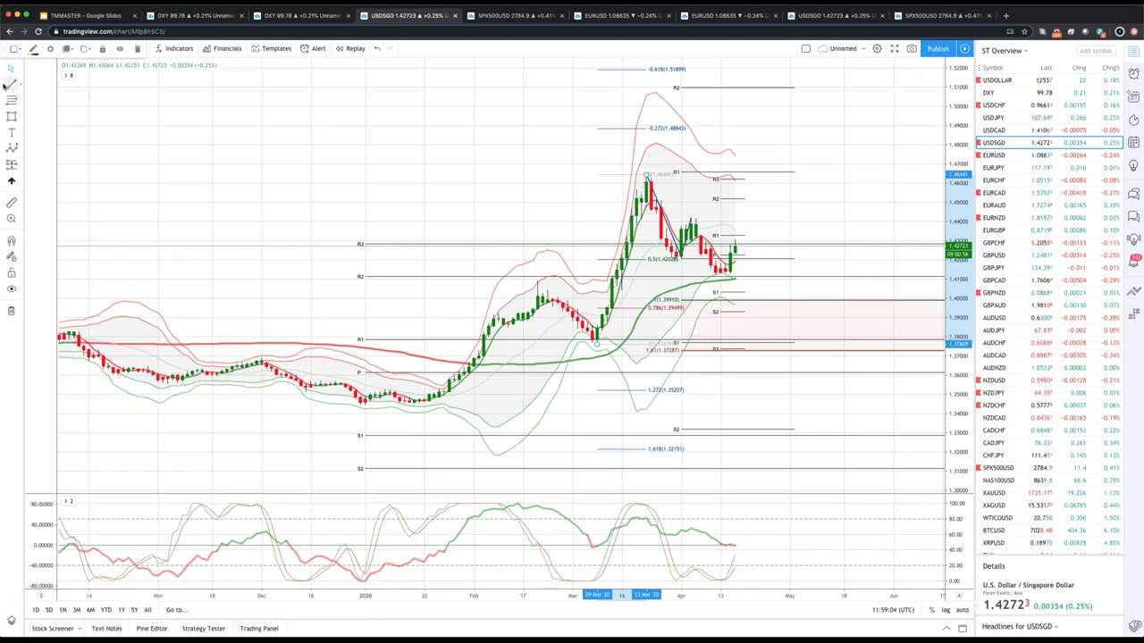
- Draw a trend line down from the USDSGD March peak, hide it, and pick Long Position
{"action": "left_click", "coordinate": [11, 83]}
{"action": "left_click", "coordinate": [758, 270]}
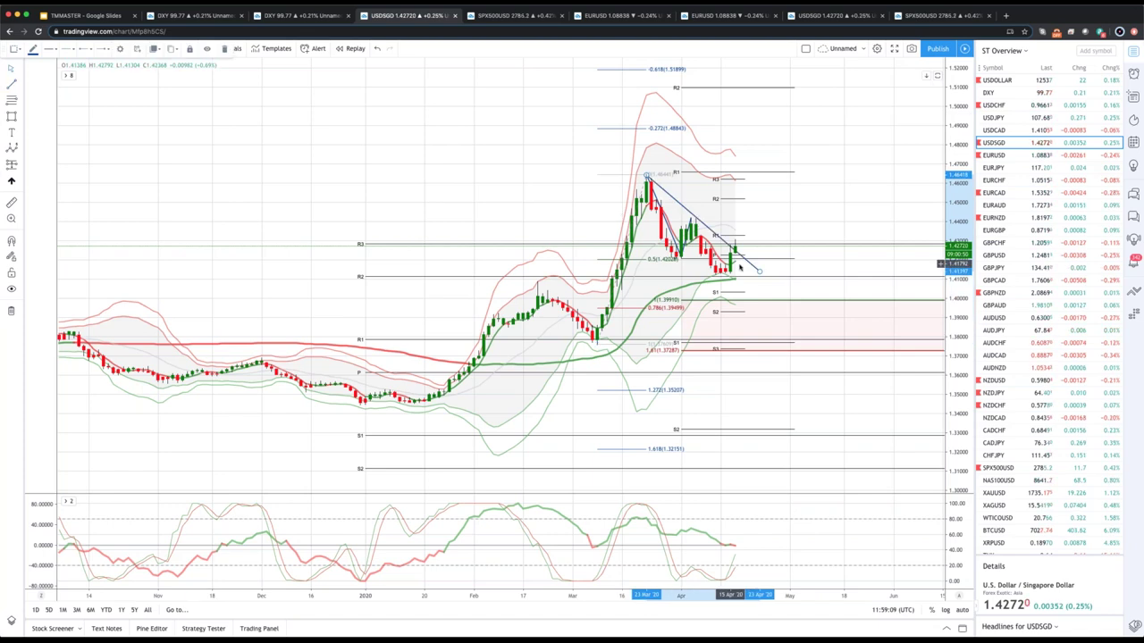
{"action": "left_click_drag", "start_coordinate": [759, 270], "coordinate": [591, 234]}
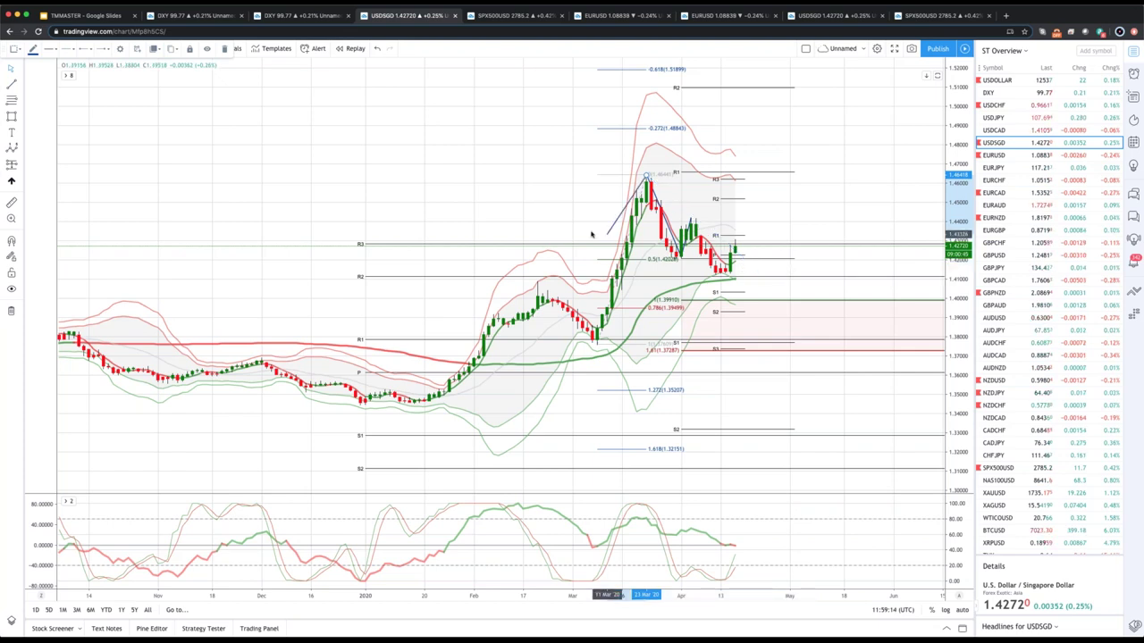
{"action": "right_click", "coordinate": [591, 234]}
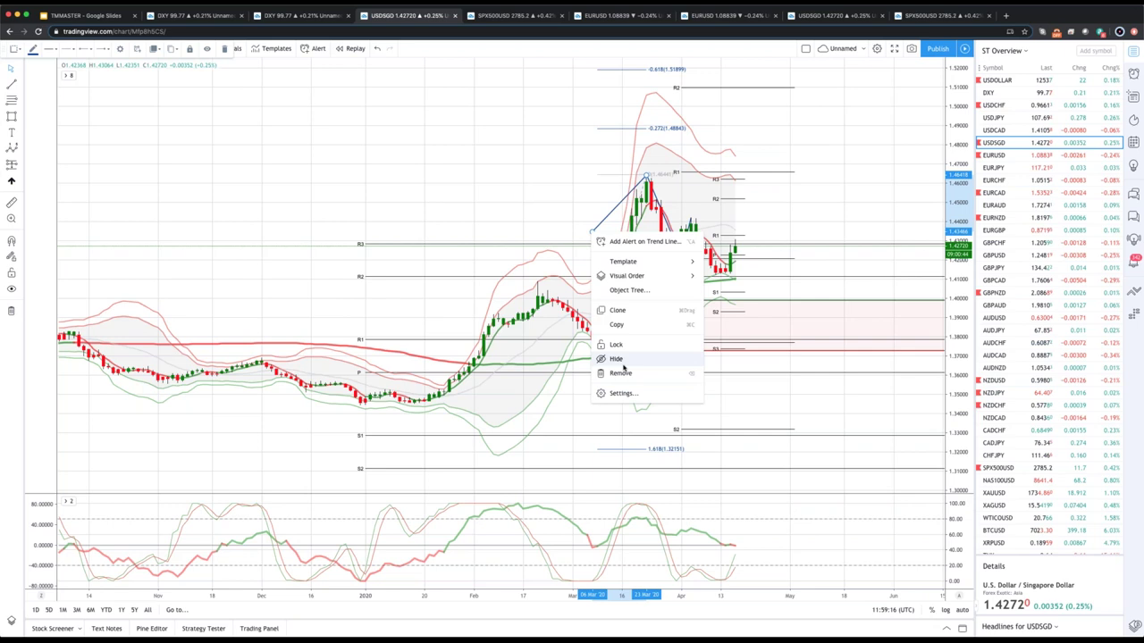
{"action": "left_click", "coordinate": [623, 362]}
{"action": "left_click", "coordinate": [23, 165]}
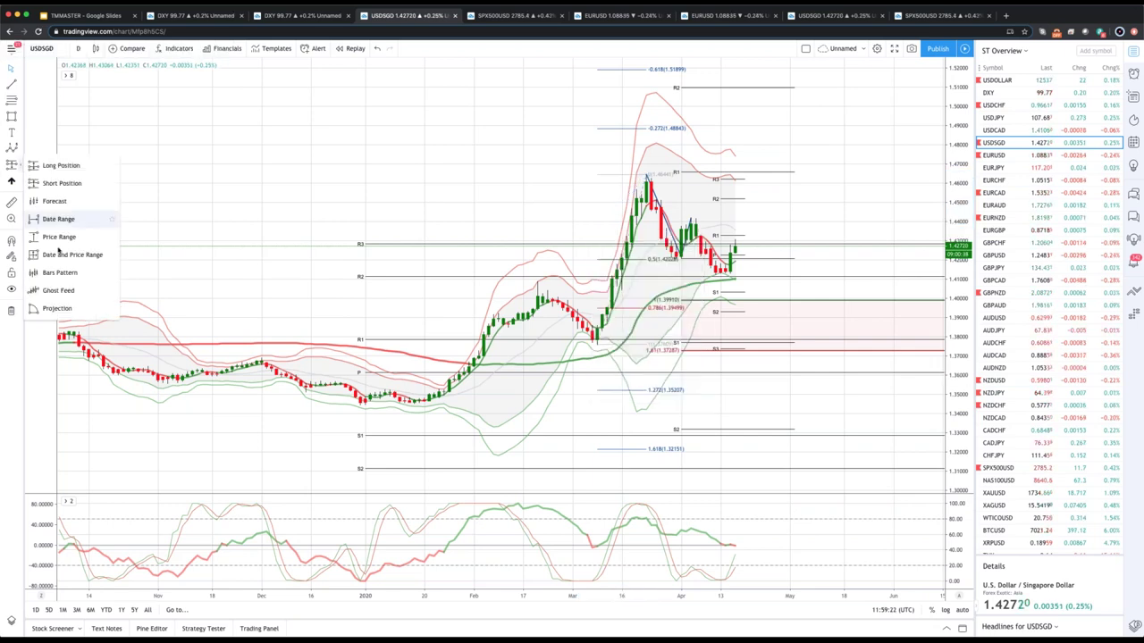
{"action": "left_click", "coordinate": [52, 167]}
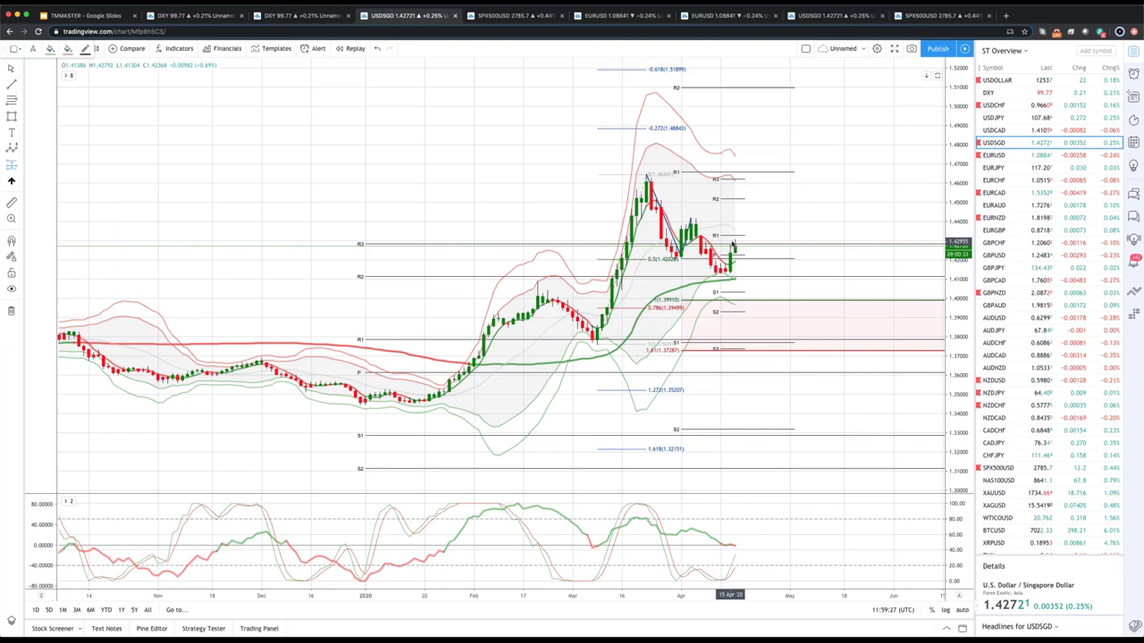
- Place a long position on the latest USDSGD candle, stop 0.52% below, target 2.41% above
{"action": "left_click", "coordinate": [731, 245]}
{"action": "left_click_drag", "start_coordinate": [731, 286], "coordinate": [730, 260]}
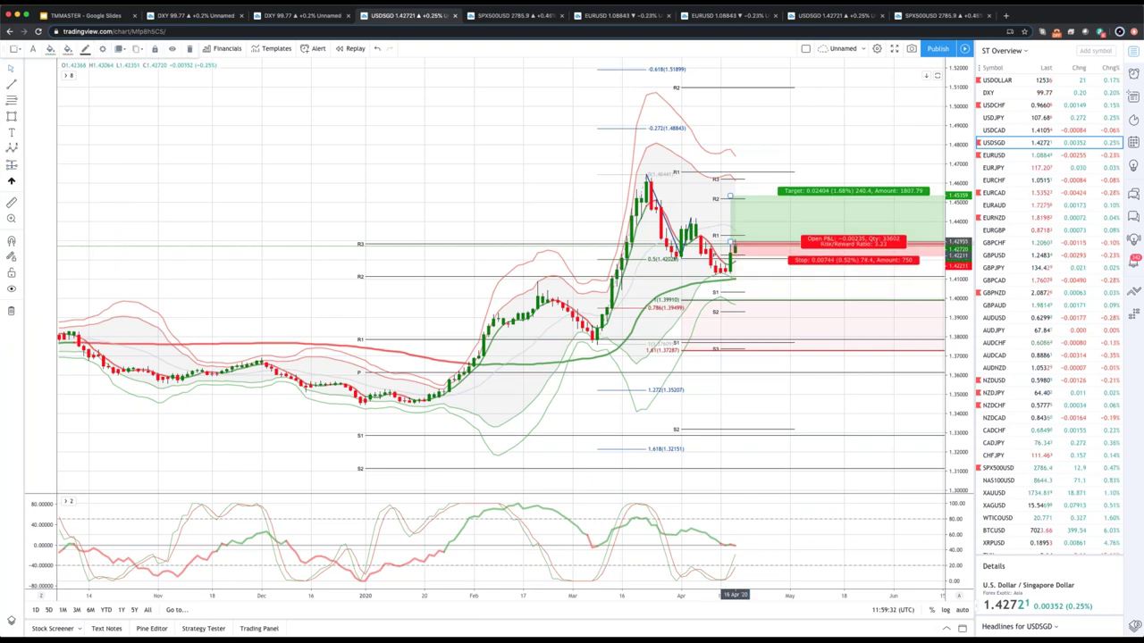
{"action": "left_click_drag", "start_coordinate": [730, 196], "coordinate": [731, 170]}
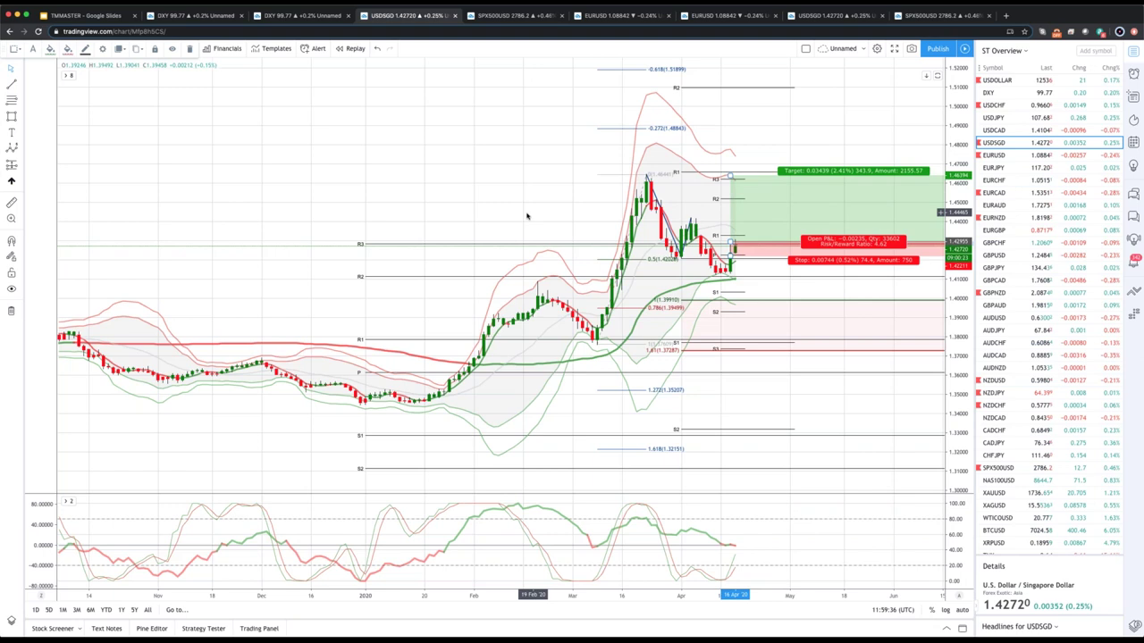
- Select the Fibonacci extension, then the long position drawing
{"action": "left_click", "coordinate": [518, 215]}
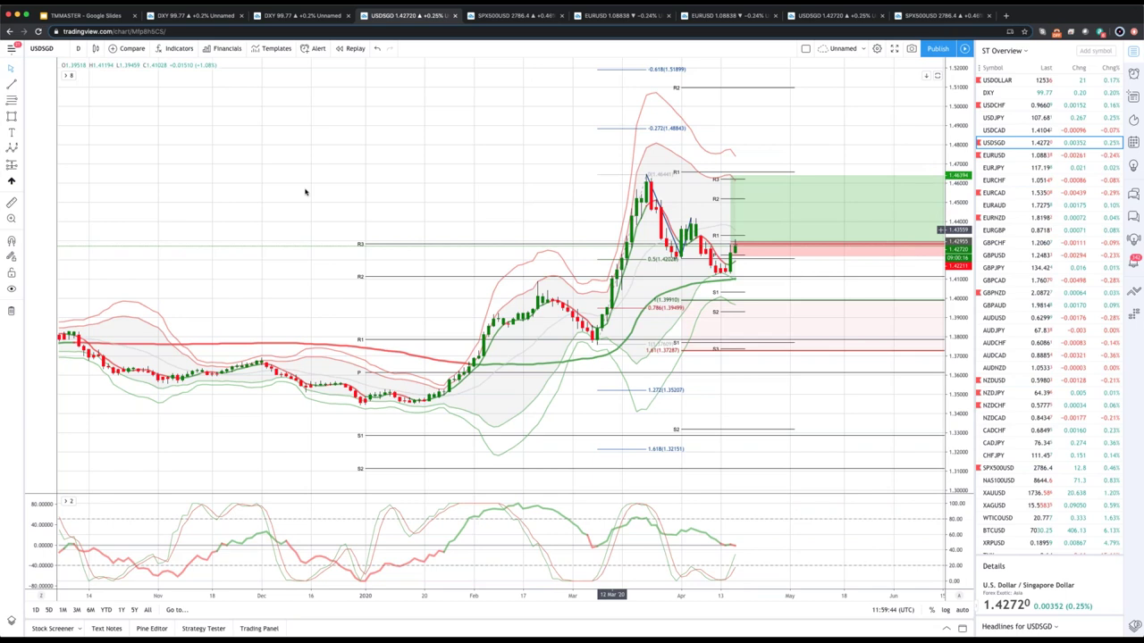
{"action": "left_click", "coordinate": [653, 260]}
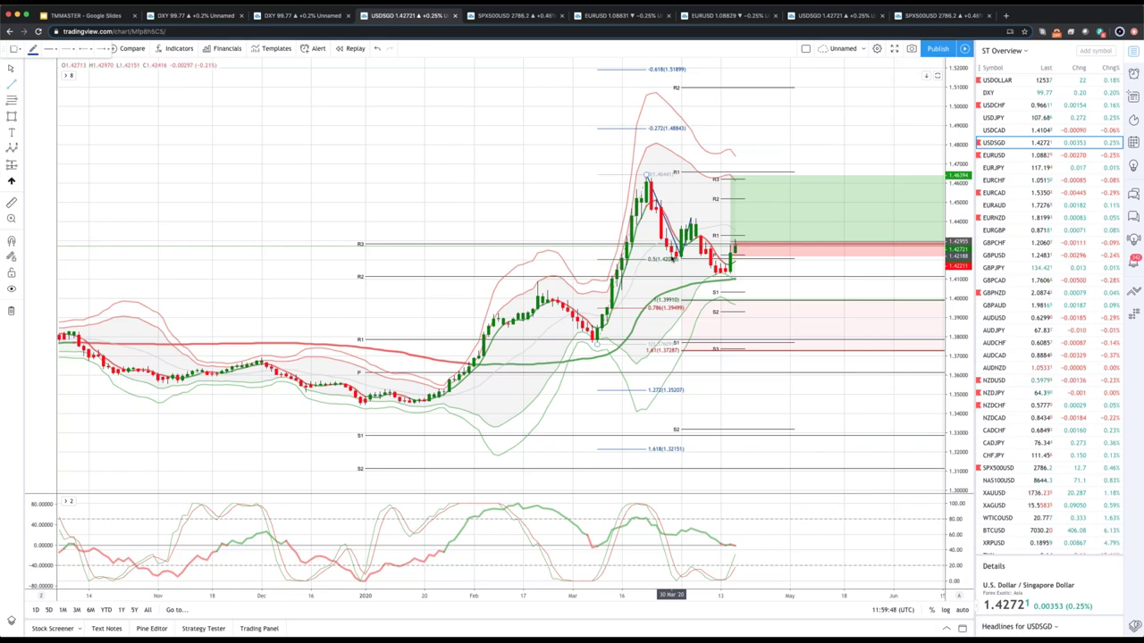
{"action": "left_click", "coordinate": [743, 233]}
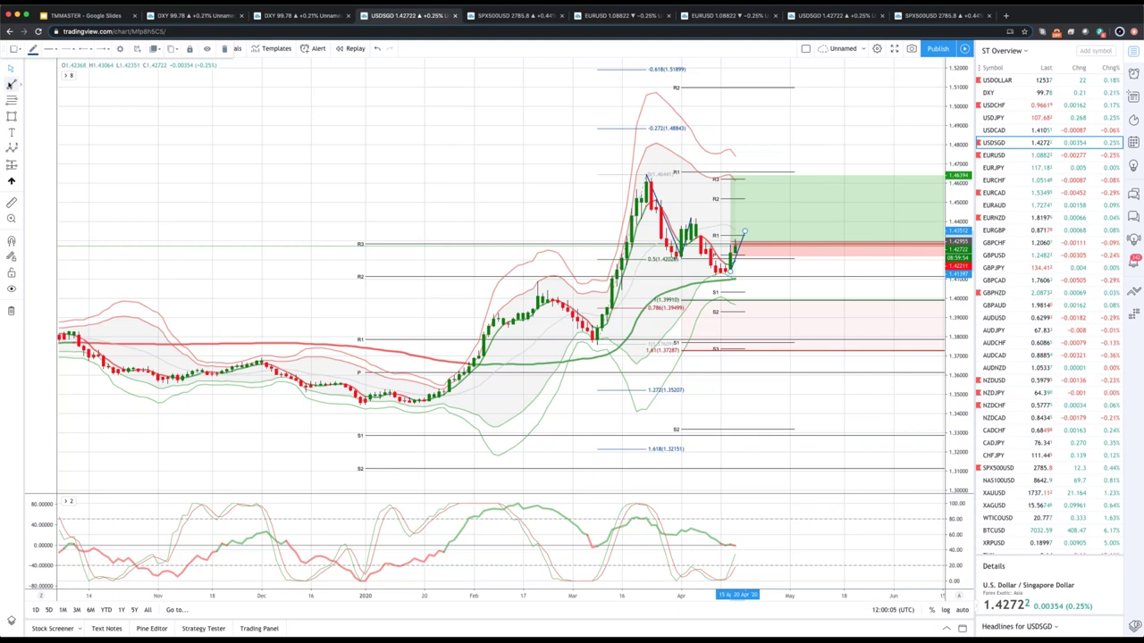
- Draw a projected path peaking above the latest USDSGD candle and ending near 1.40
{"action": "left_click", "coordinate": [11, 83]}
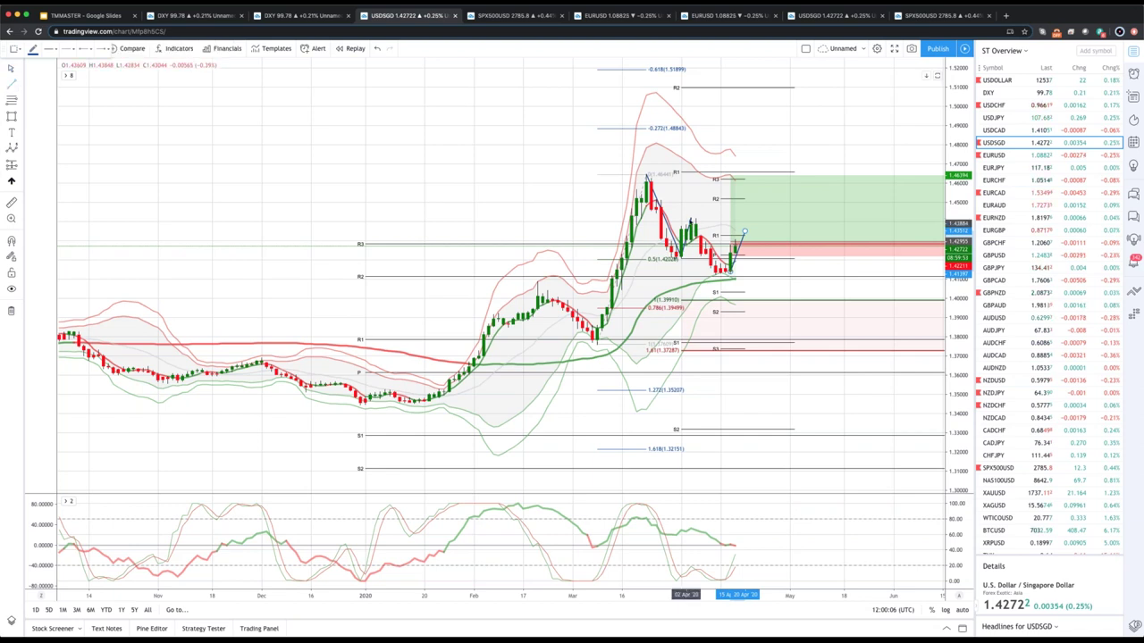
{"action": "left_click", "coordinate": [745, 232]}
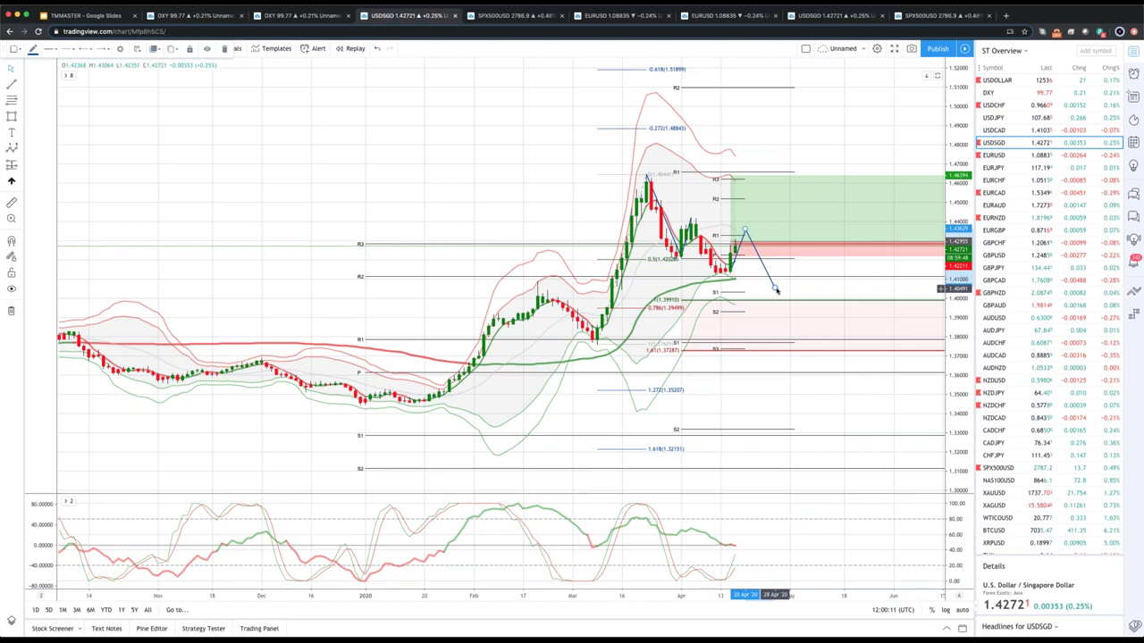
{"action": "left_click", "coordinate": [779, 297]}
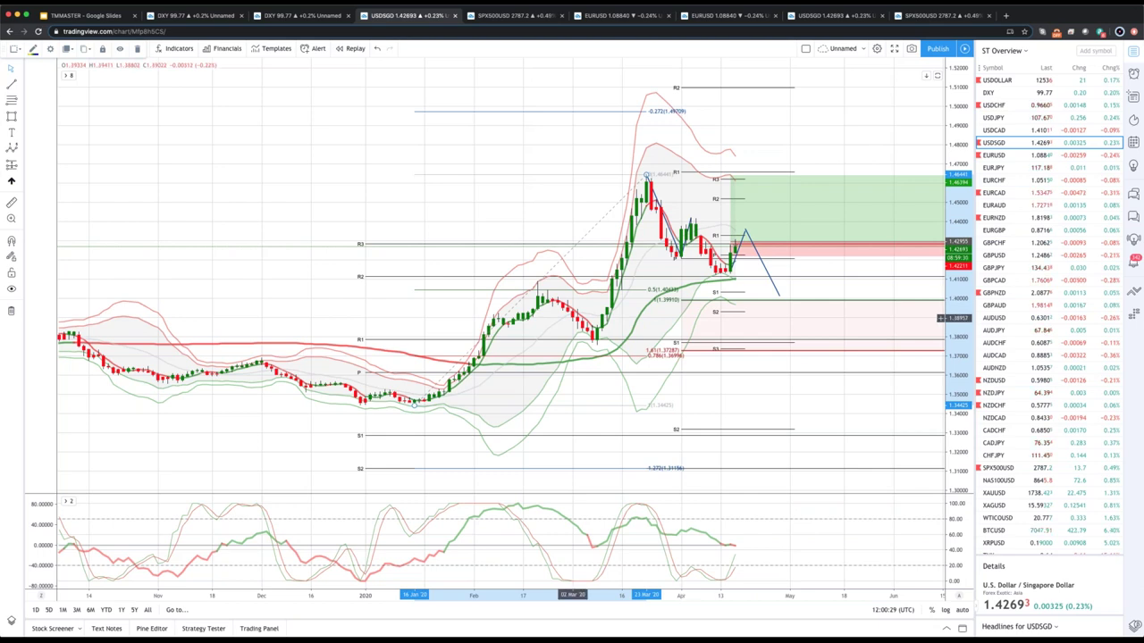
- Move the Fib extension's start from 16 Jan to the 27 Dec low, then select the projected path
{"action": "left_click_drag", "start_coordinate": [572, 317], "coordinate": [497, 255]}
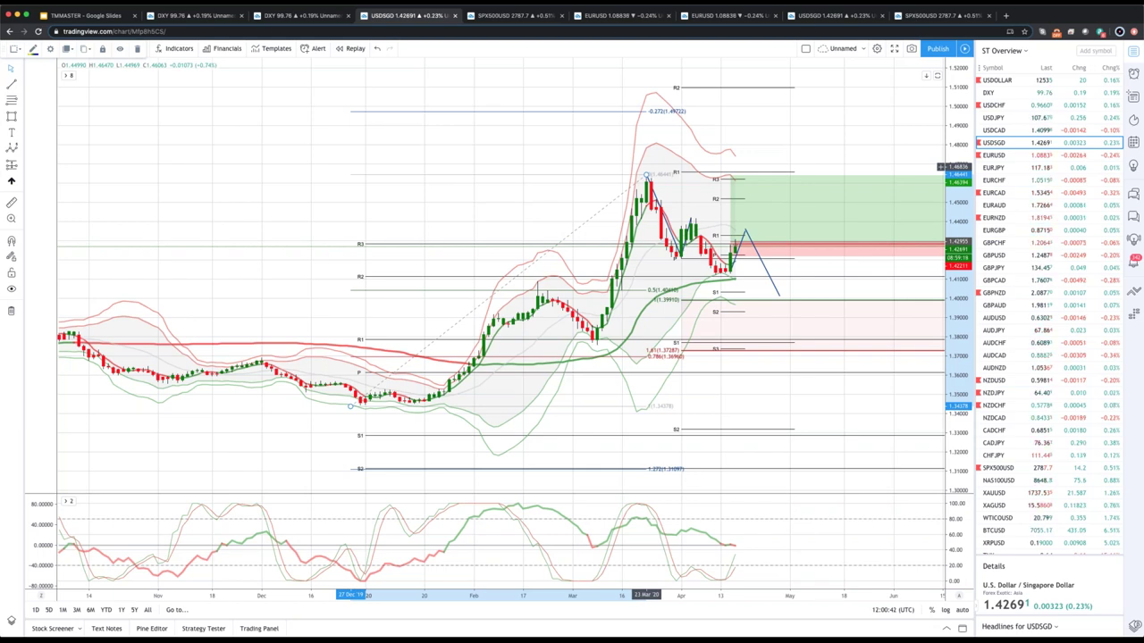
{"action": "left_click", "coordinate": [768, 269]}
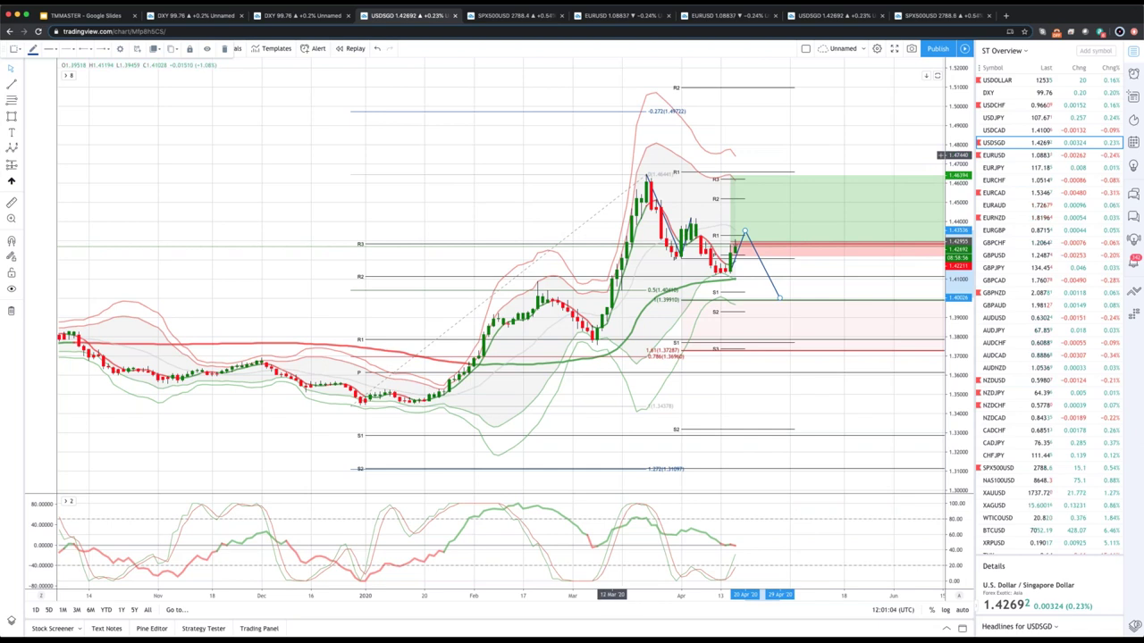
- Switch to USDCAD, stretch the price scale, and draw a descending trend line from the March peak
{"action": "key", "text": "Up"}
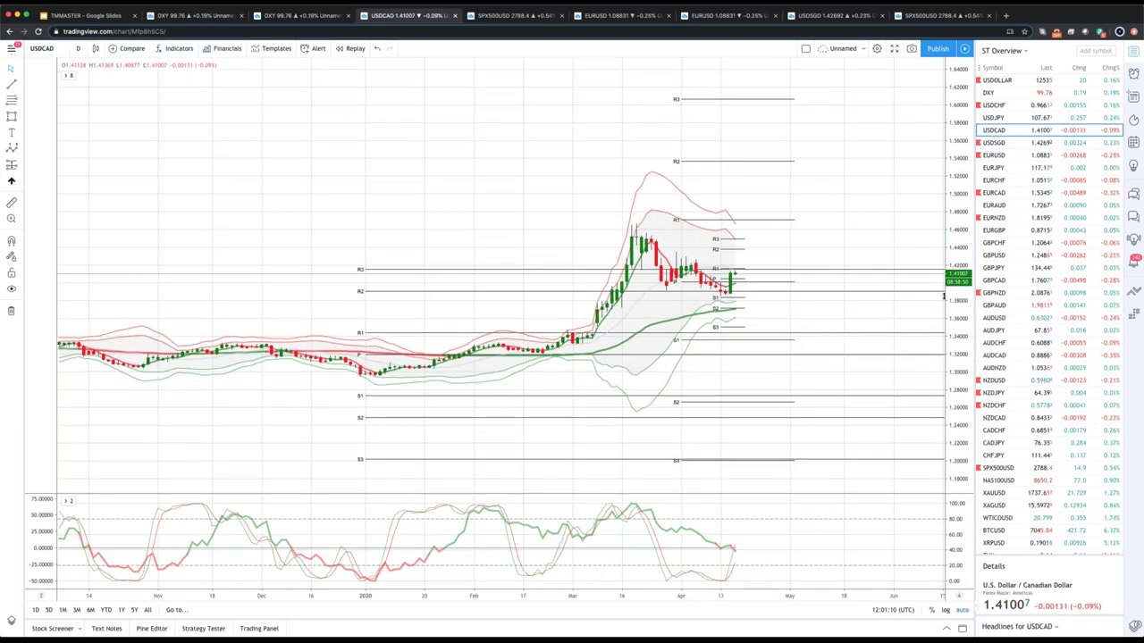
{"action": "left_click_drag", "start_coordinate": [943, 296], "coordinate": [279, 108]}
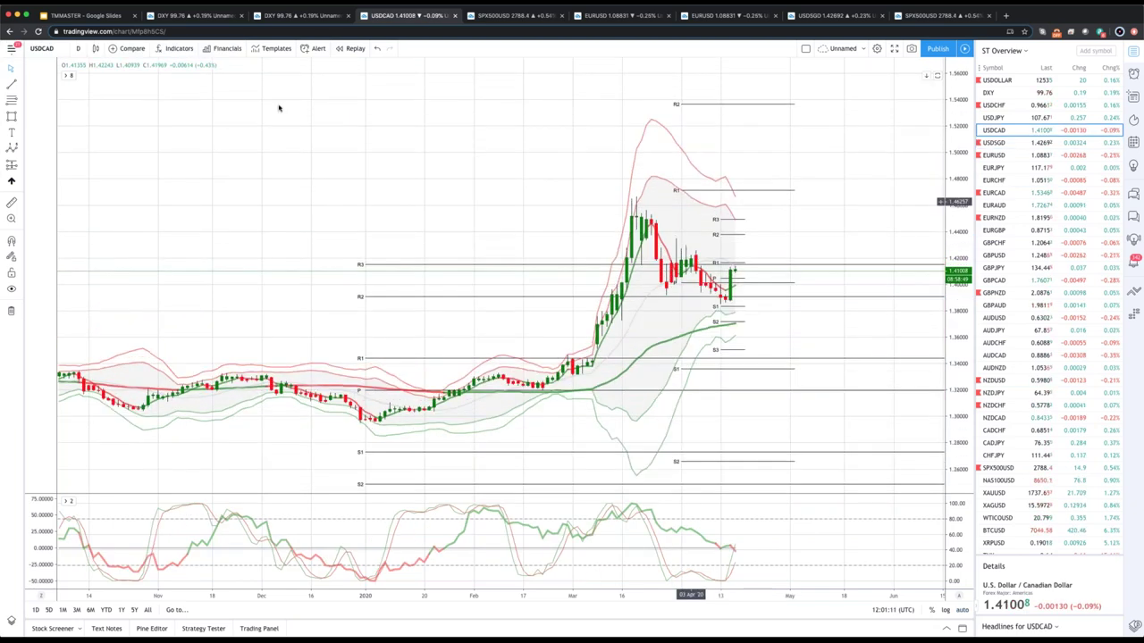
{"action": "left_click", "coordinate": [20, 85]}
{"action": "left_click", "coordinate": [59, 85]}
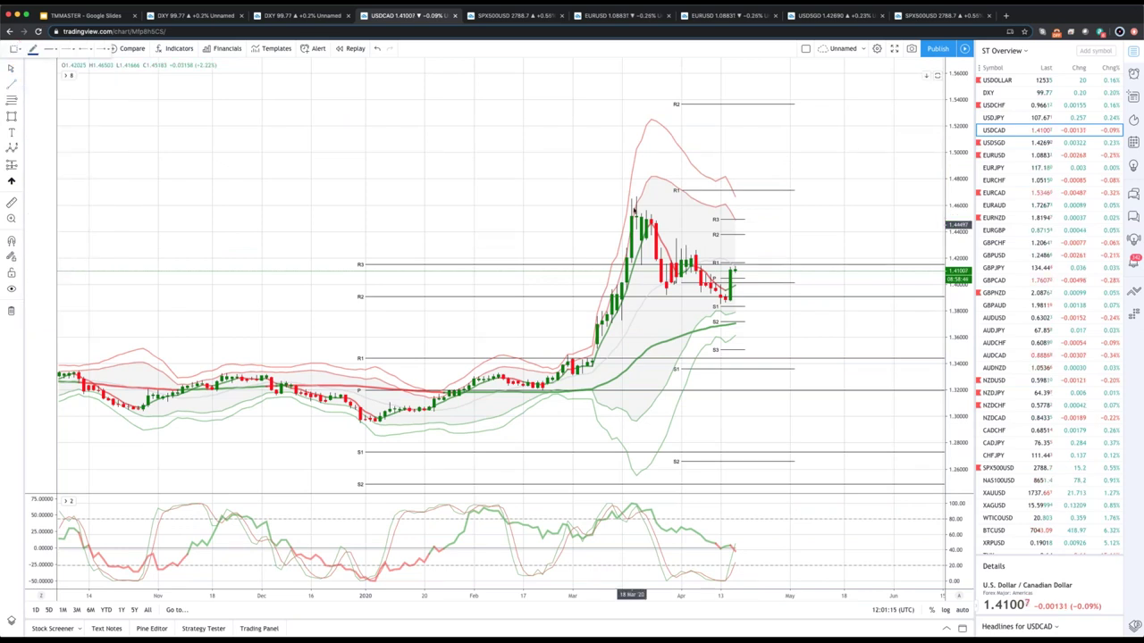
{"action": "left_click", "coordinate": [636, 196]}
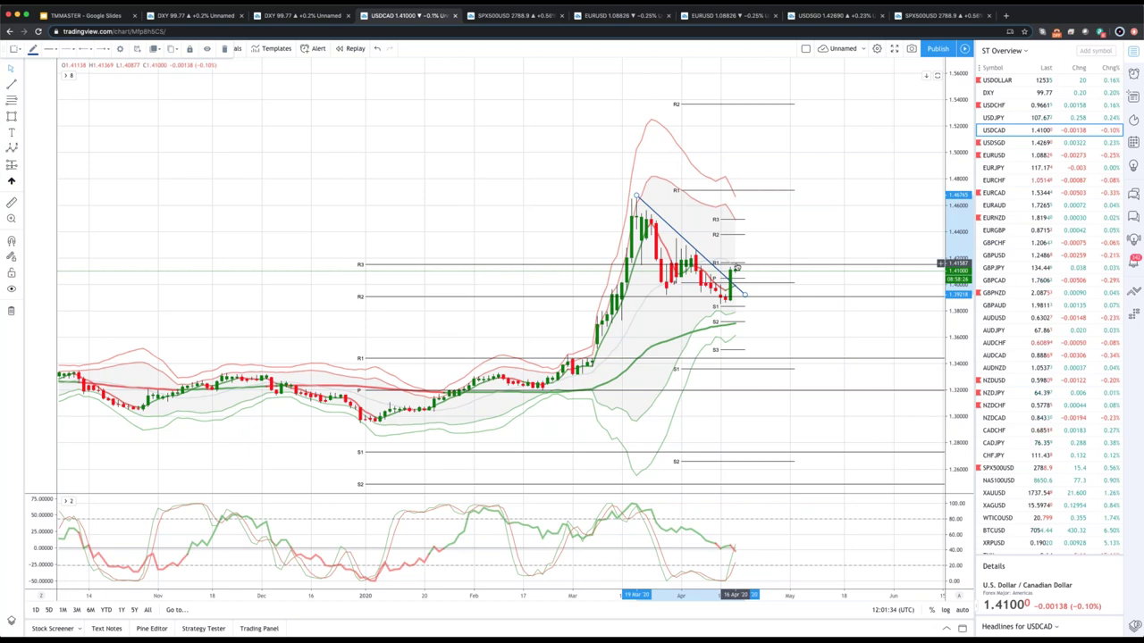
{"action": "left_click", "coordinate": [22, 101]}
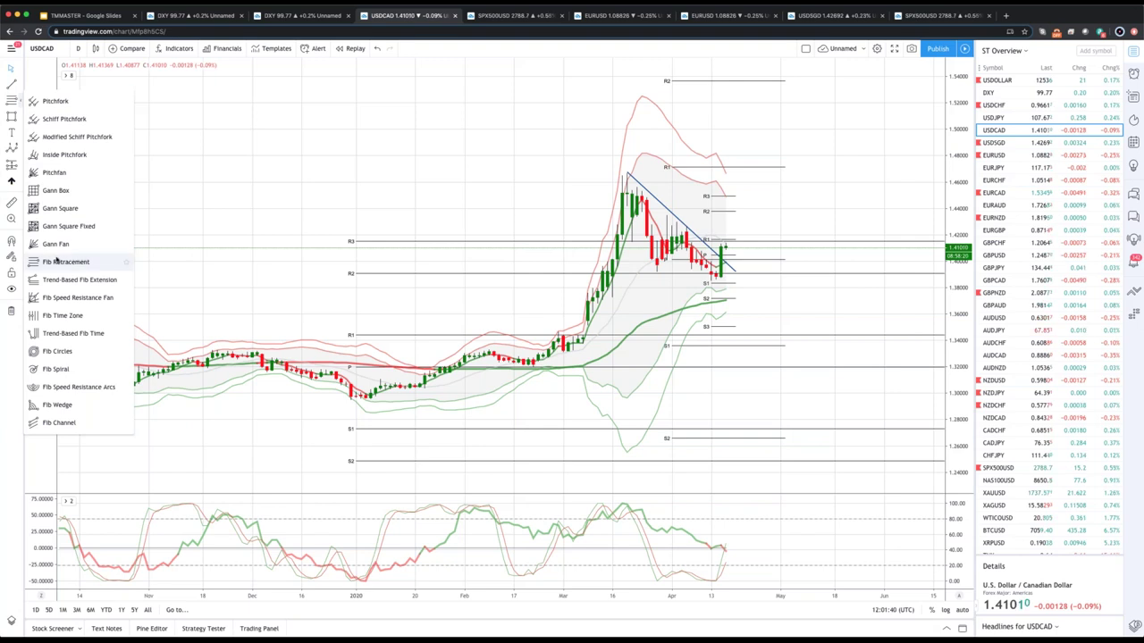
- Place a USDCAD long position at 1.41553 with stop 1.40707 and target 1.43753
{"action": "left_click", "coordinate": [19, 165]}
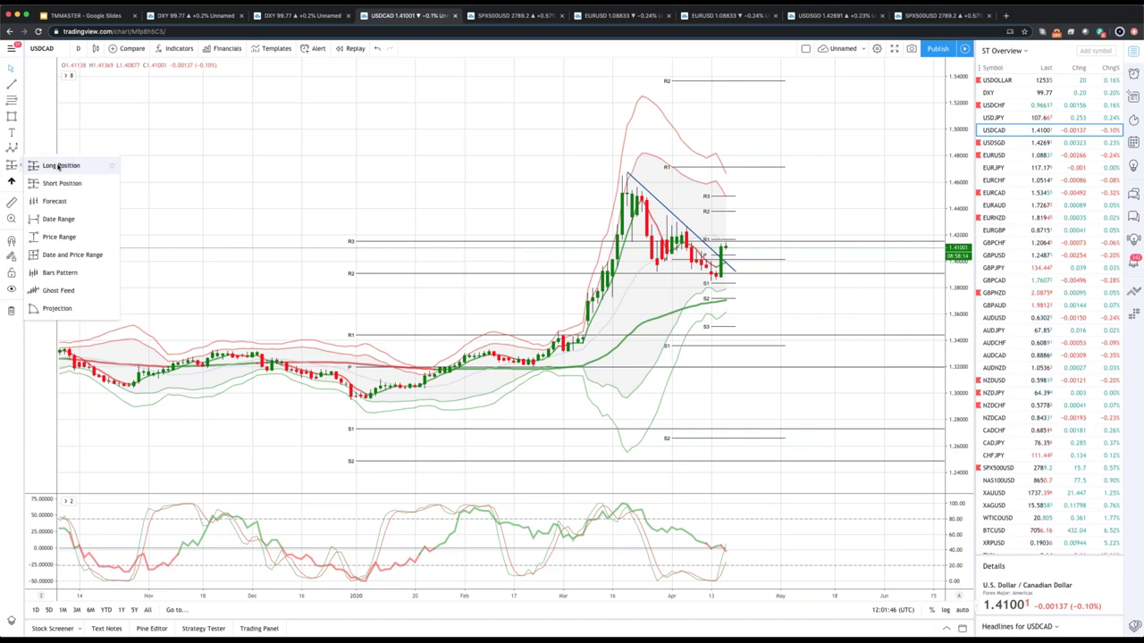
{"action": "left_click", "coordinate": [58, 166]}
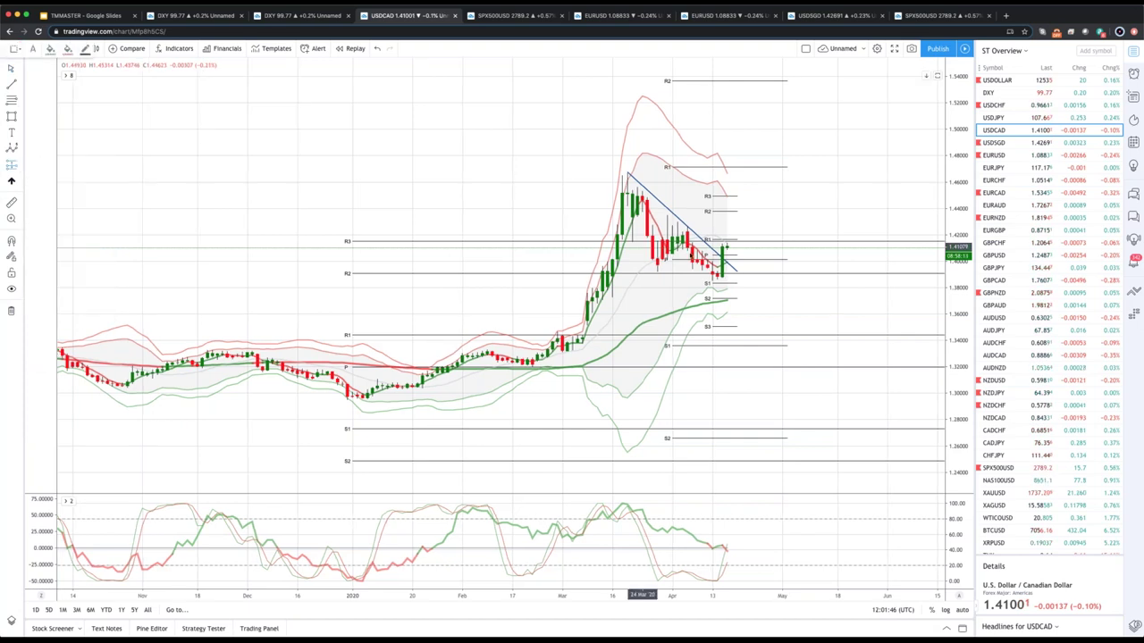
{"action": "left_click", "coordinate": [725, 244]}
{"action": "left_click_drag", "start_coordinate": [722, 243], "coordinate": [723, 242]}
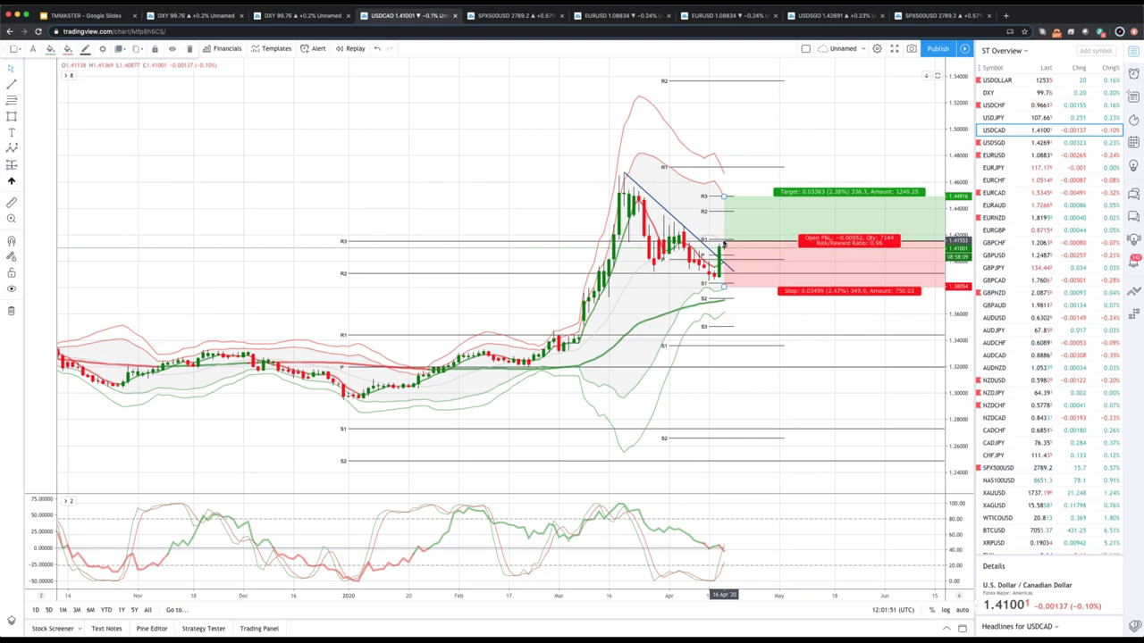
{"action": "left_click_drag", "start_coordinate": [723, 286], "coordinate": [724, 255]}
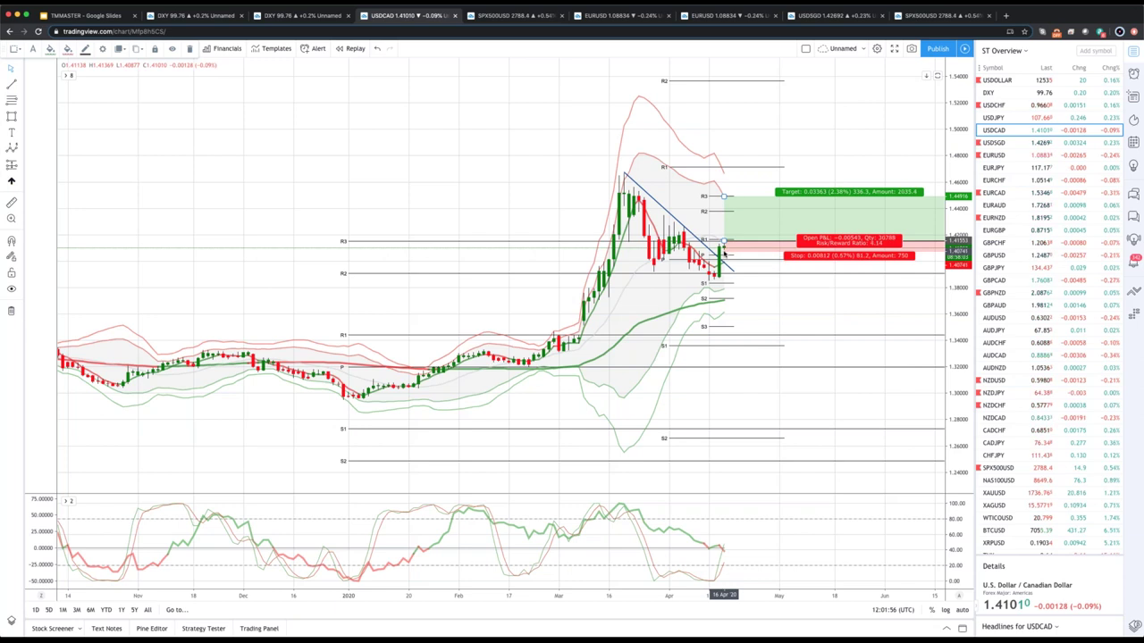
{"action": "left_click_drag", "start_coordinate": [724, 255], "coordinate": [725, 255]}
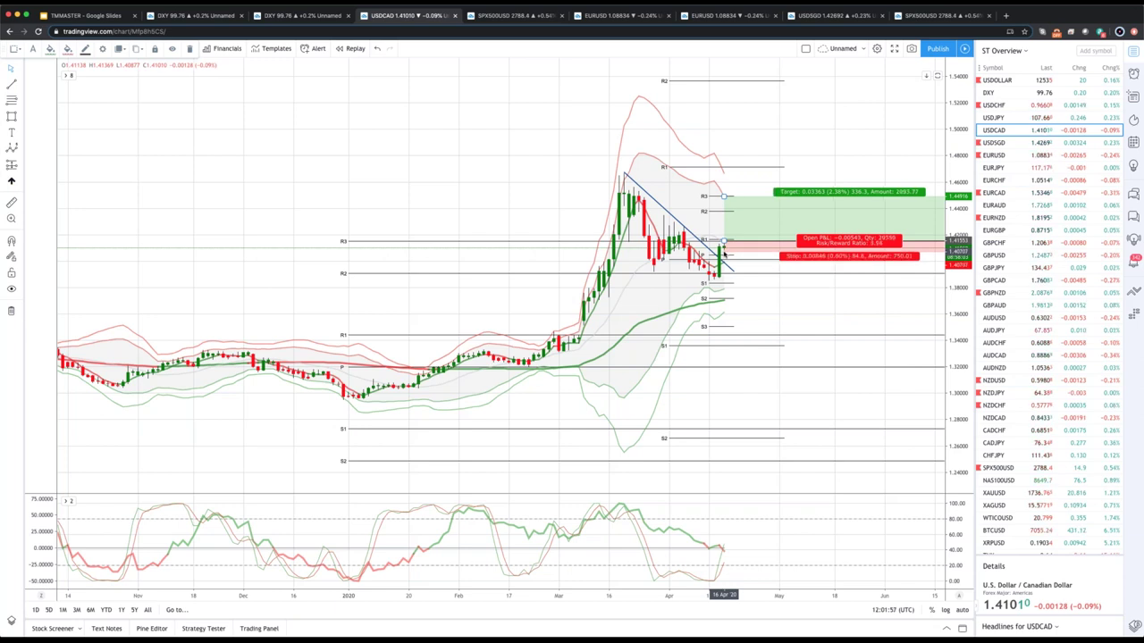
{"action": "left_click_drag", "start_coordinate": [723, 196], "coordinate": [706, 211]}
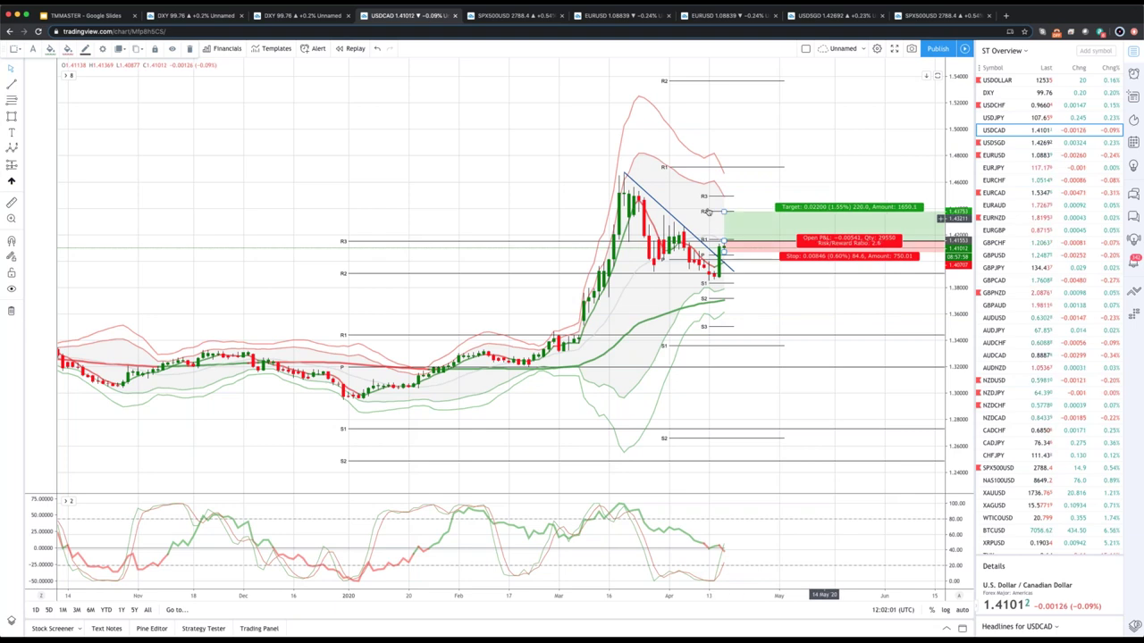
{"action": "left_click", "coordinate": [653, 273]}
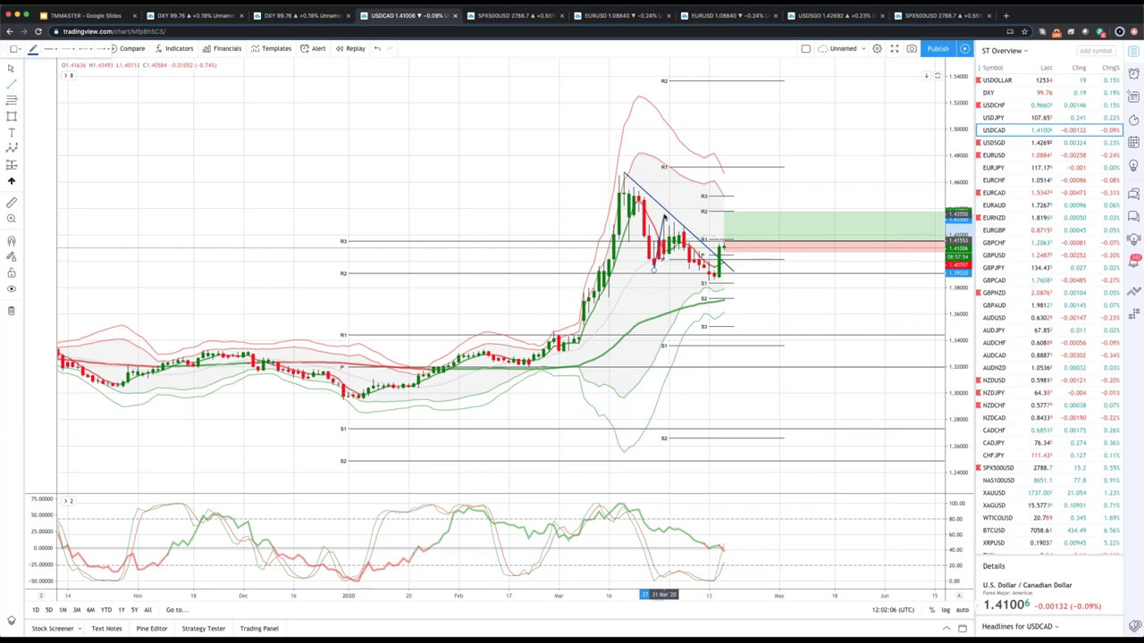
- Draw a short rising line from the latest USDCAD candle toward about 1.43
{"action": "left_click", "coordinate": [664, 216]}
{"action": "left_click_drag", "start_coordinate": [664, 218], "coordinate": [720, 224]}
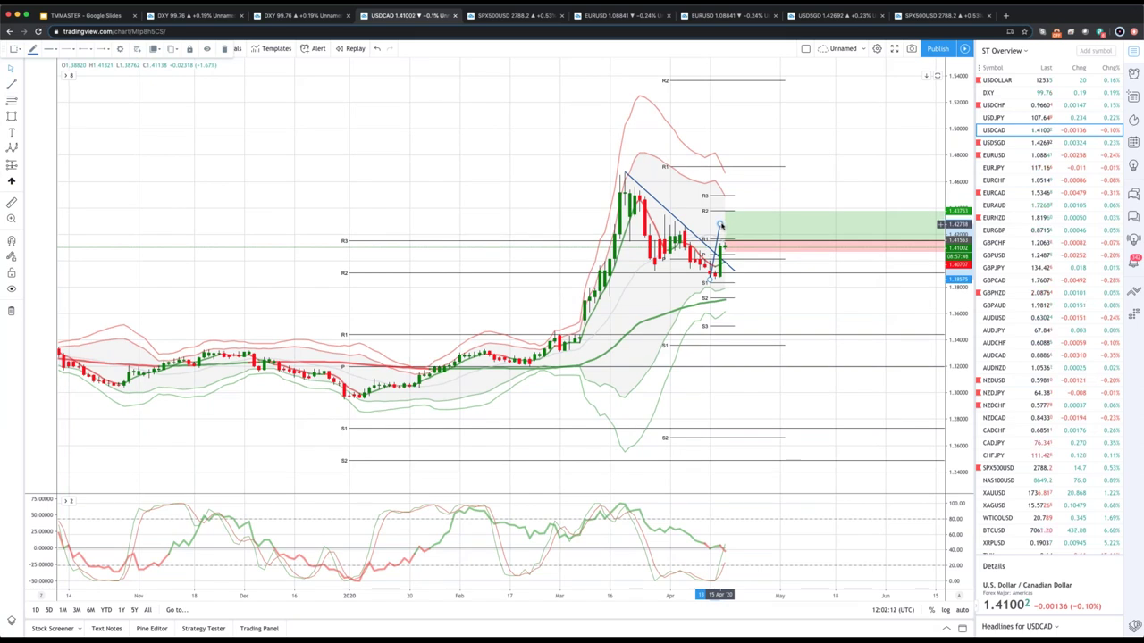
{"action": "mouse_move", "coordinate": [725, 245]}
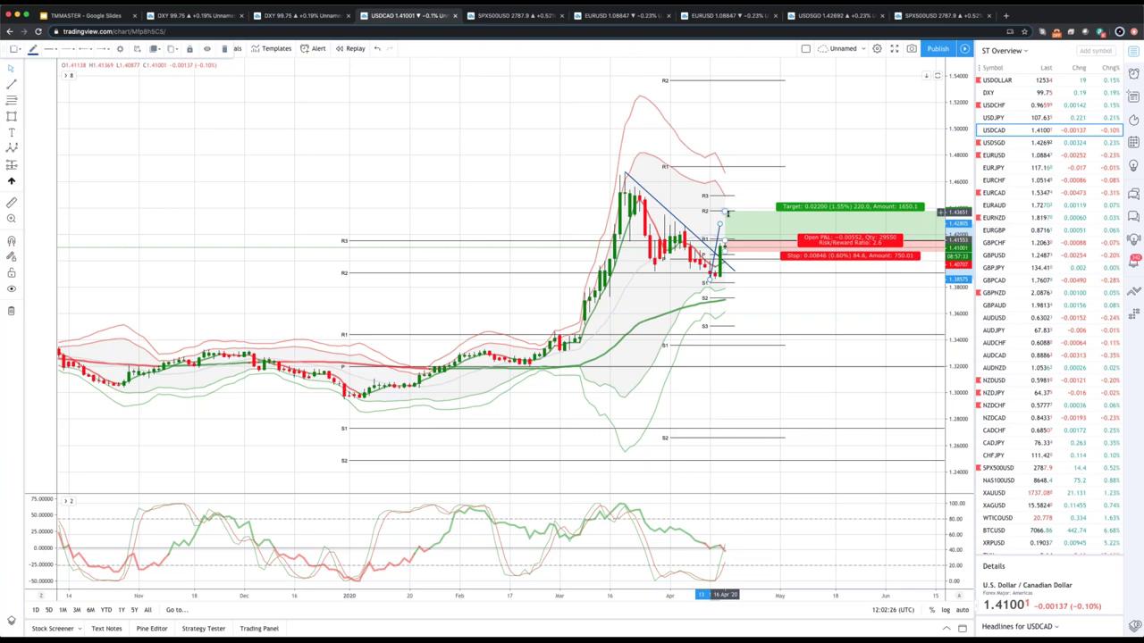
{"action": "left_click_drag", "start_coordinate": [728, 212], "coordinate": [720, 225]}
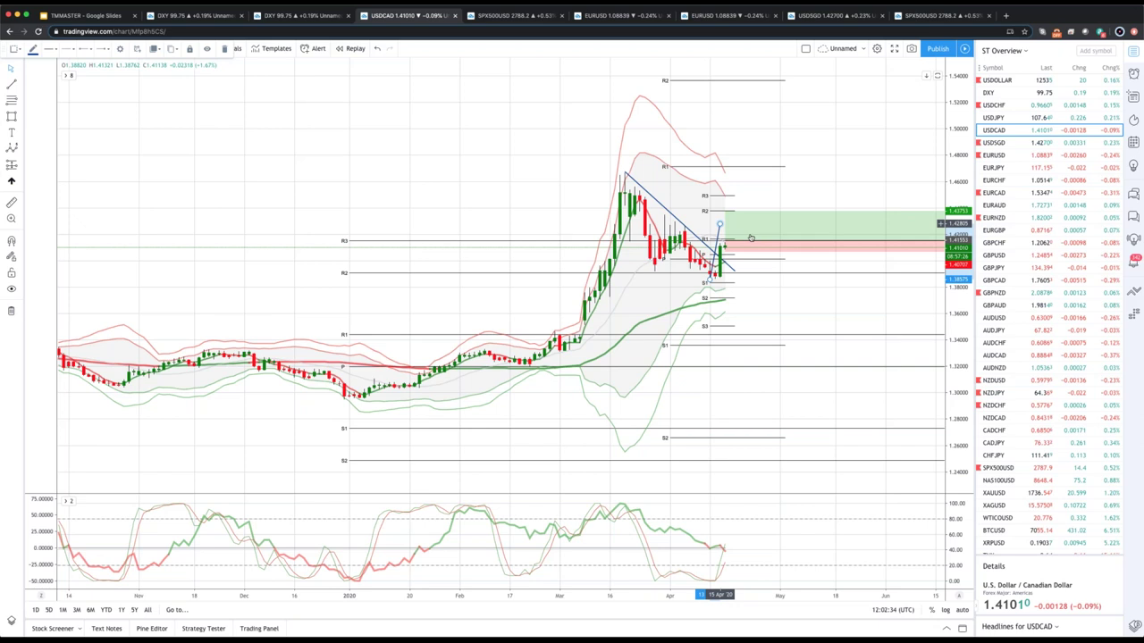
- Remove the rising line and add a trend-based Fib extension from the March high, 1 level at 1.36037
{"action": "right_click", "coordinate": [693, 285]}
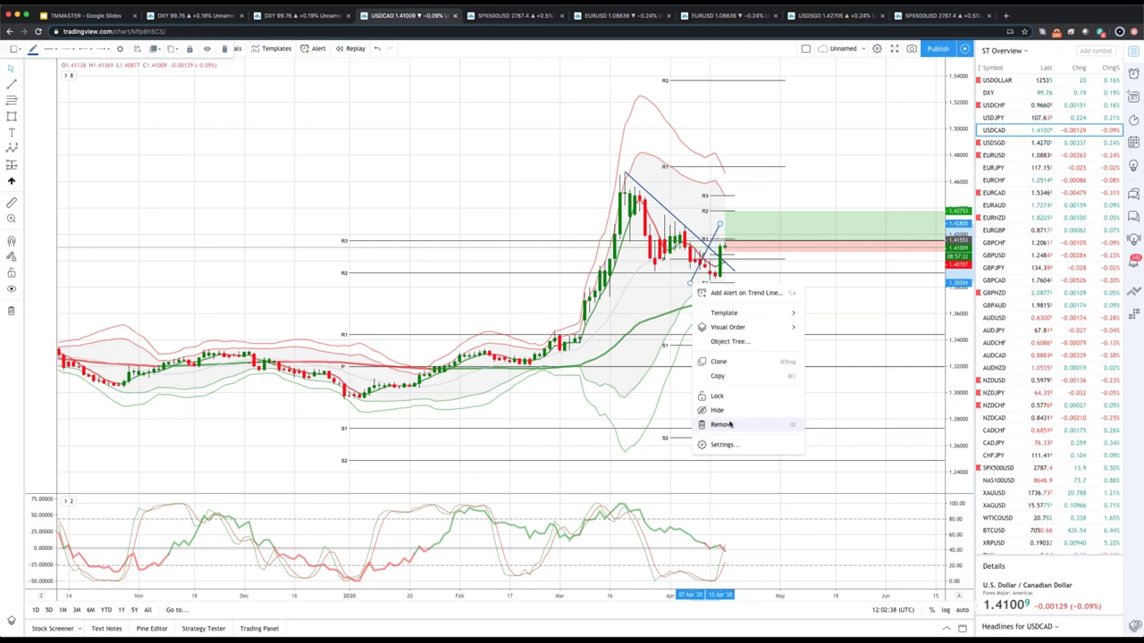
{"action": "left_click", "coordinate": [721, 424]}
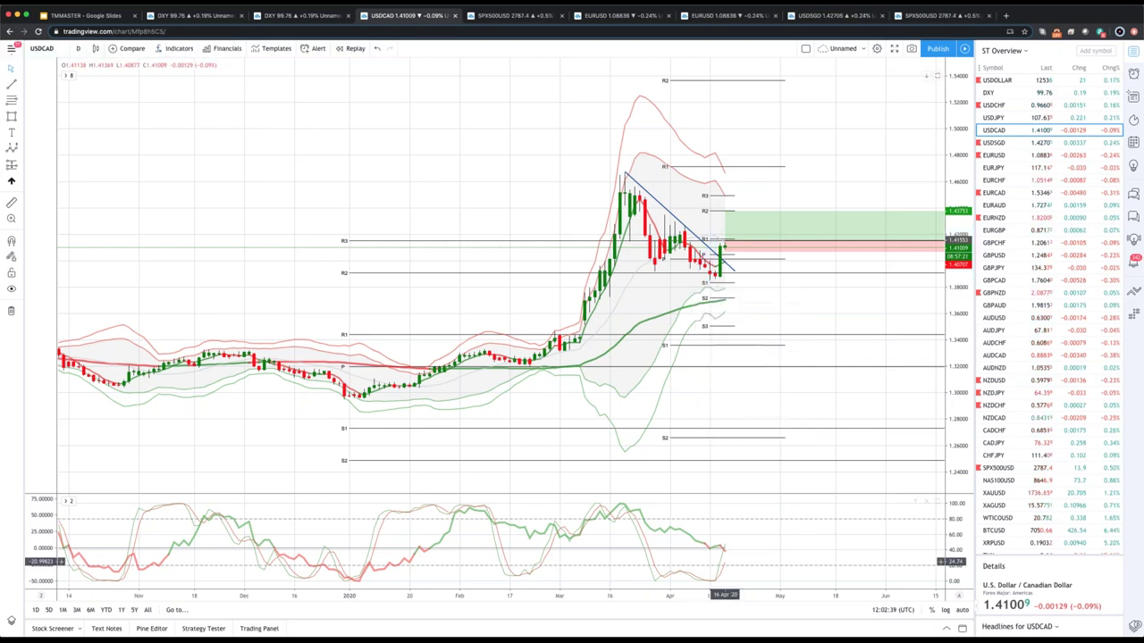
{"action": "left_click", "coordinate": [20, 101]}
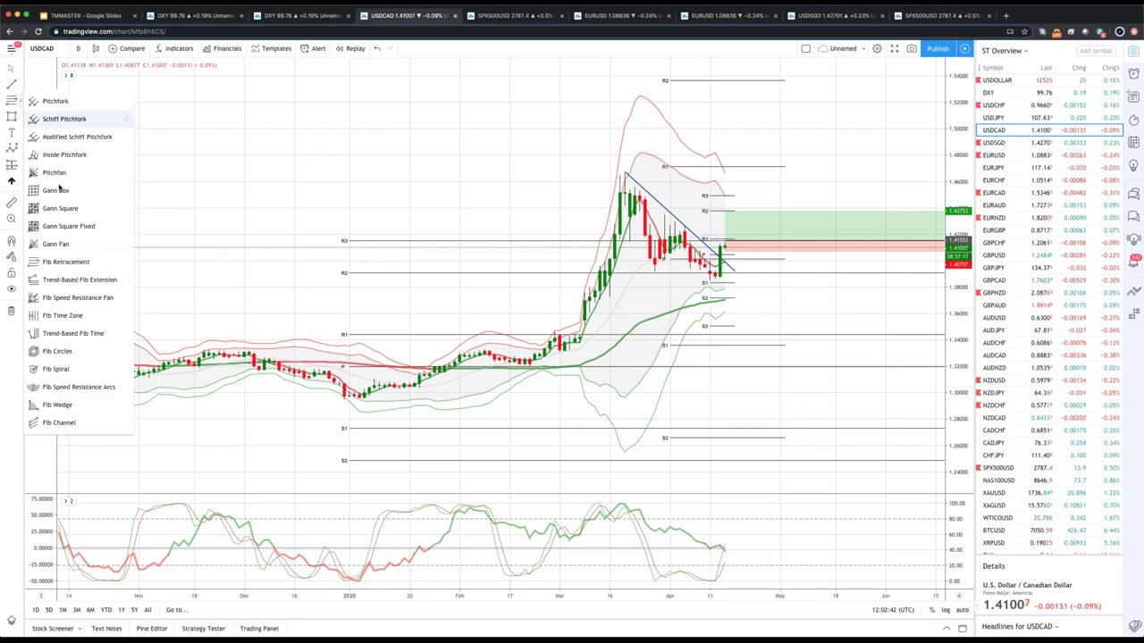
{"action": "left_click", "coordinate": [75, 279]}
{"action": "left_click", "coordinate": [626, 172]}
{"action": "left_click", "coordinate": [655, 268]}
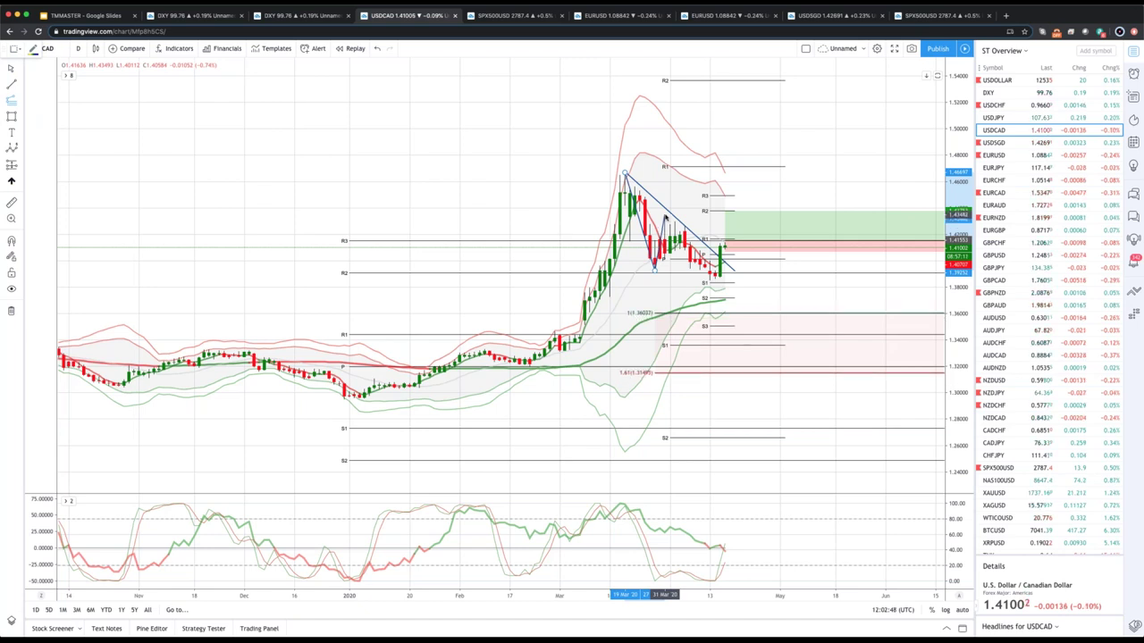
{"action": "left_click", "coordinate": [665, 217]}
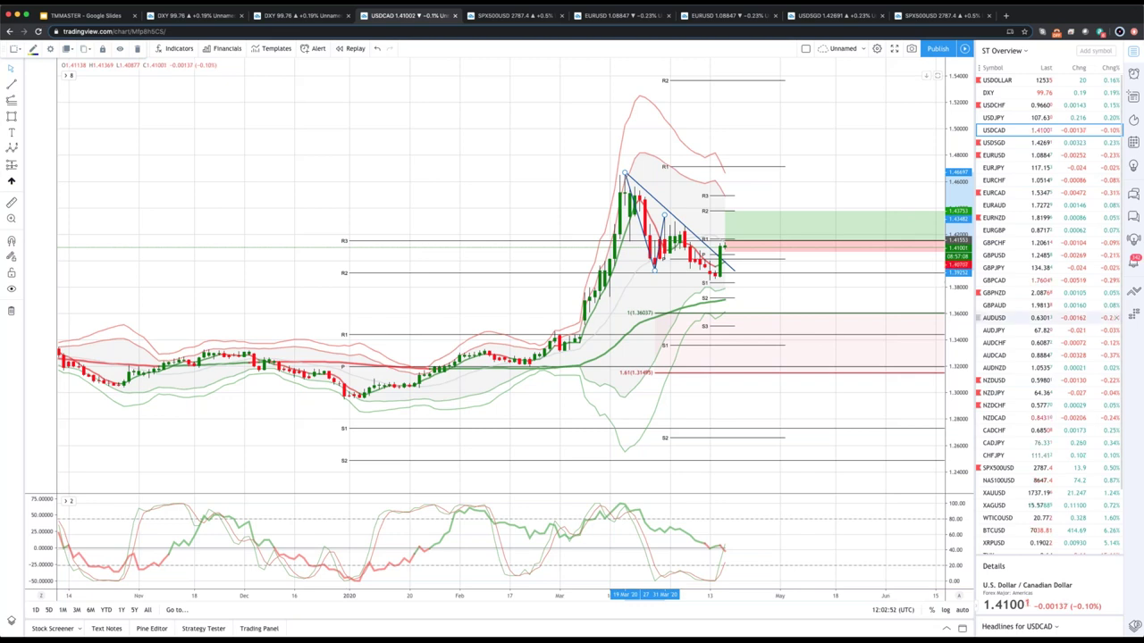
{"action": "left_click", "coordinate": [648, 268]}
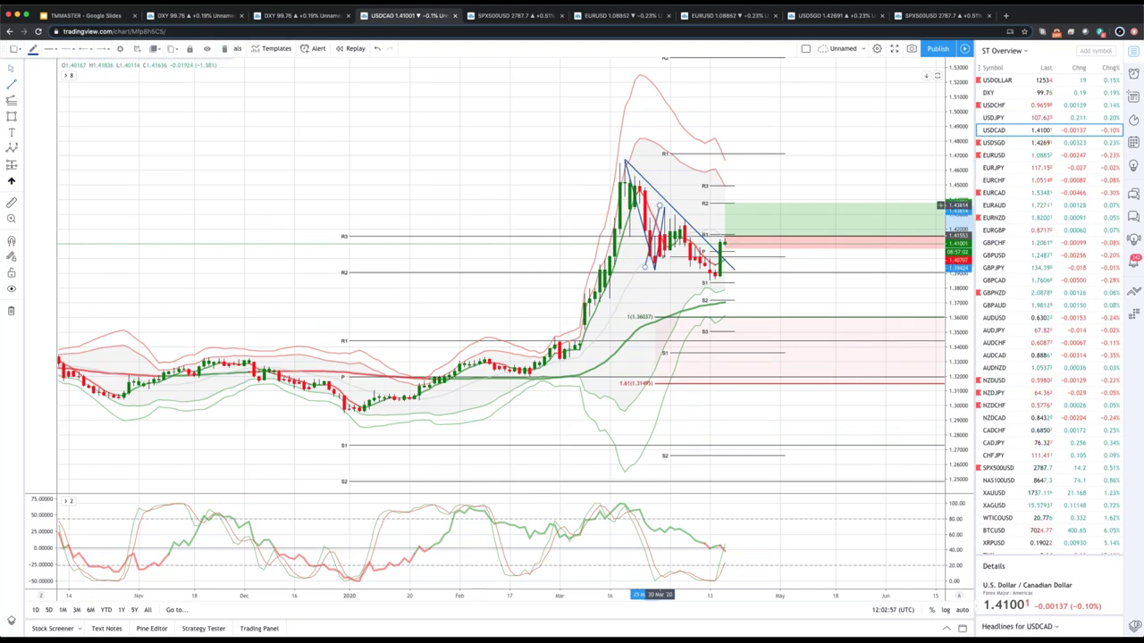
- Draw a drop line from the latest candle's high to the 1.36037 level and clone it
{"action": "left_click", "coordinate": [11, 84]}
{"action": "left_click", "coordinate": [728, 230]}
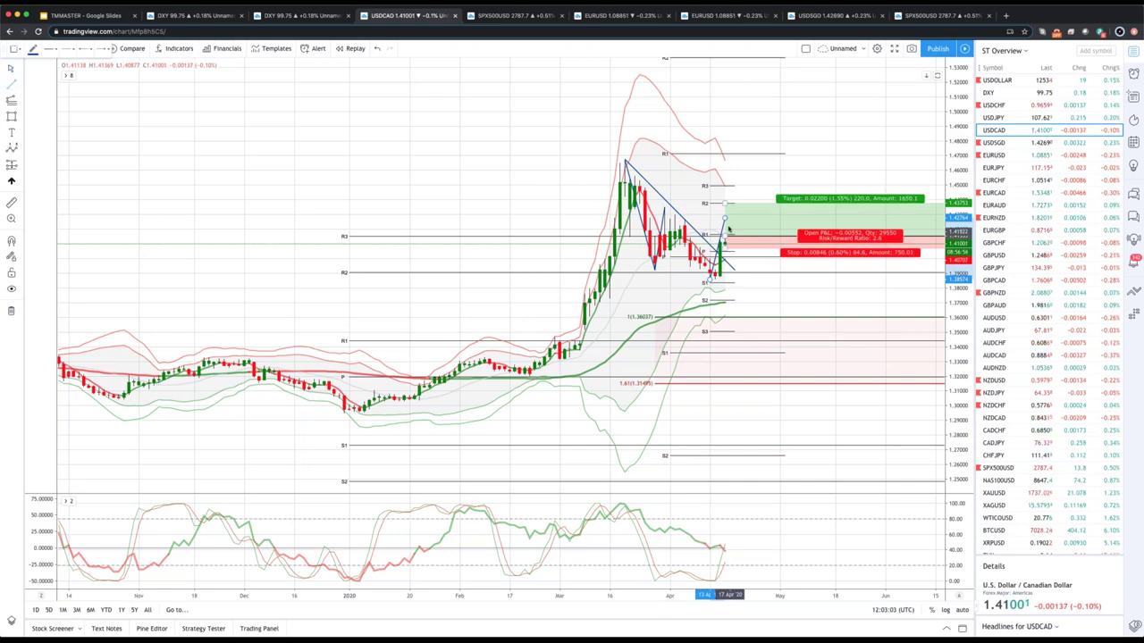
{"action": "left_click", "coordinate": [784, 317]}
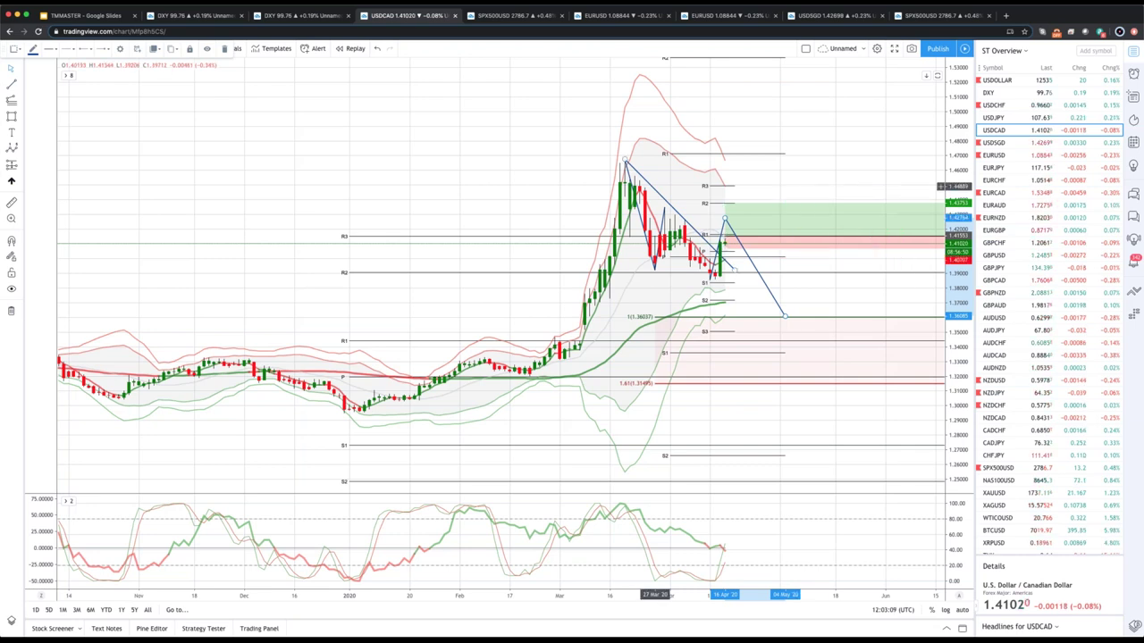
{"action": "right_click", "coordinate": [655, 191]}
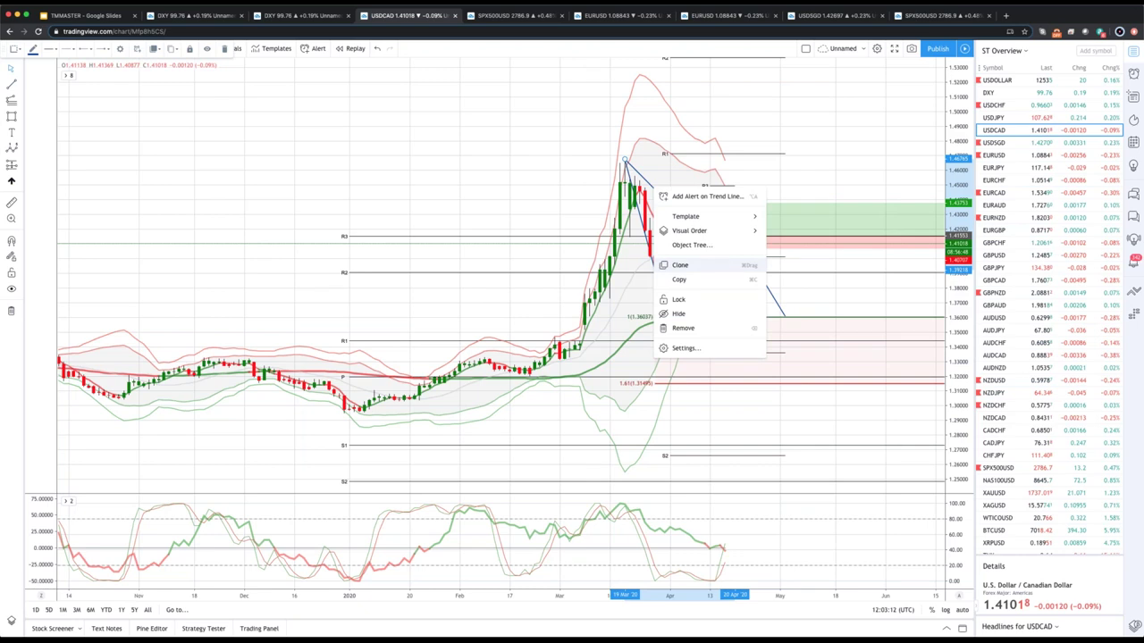
{"action": "left_click", "coordinate": [680, 264]}
{"action": "right_click", "coordinate": [677, 197]}
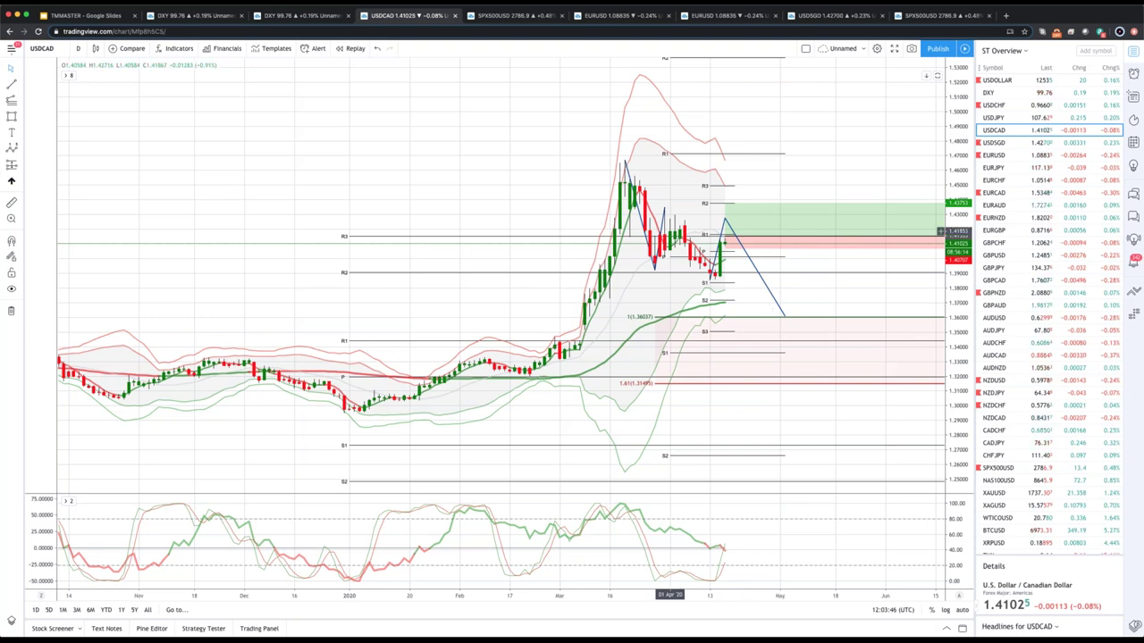
- Draw a Fib retracement from the 31 Dec '19 low to the March high, 0.5 at 1.38028
{"action": "left_click", "coordinate": [22, 105]}
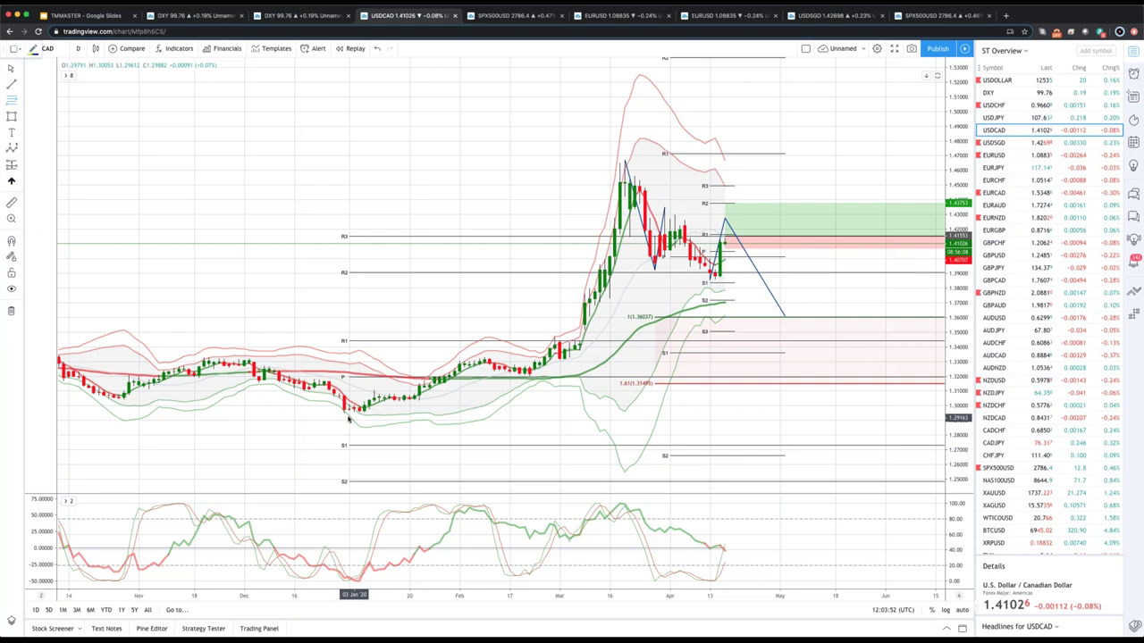
{"action": "left_click", "coordinate": [344, 412]}
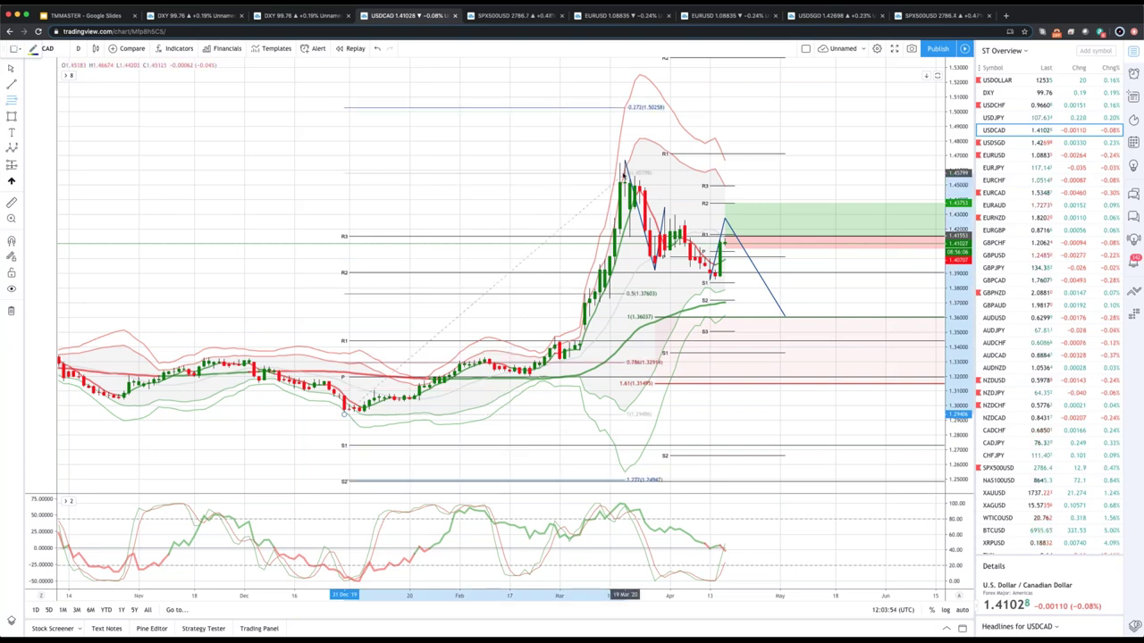
{"action": "left_click", "coordinate": [626, 160]}
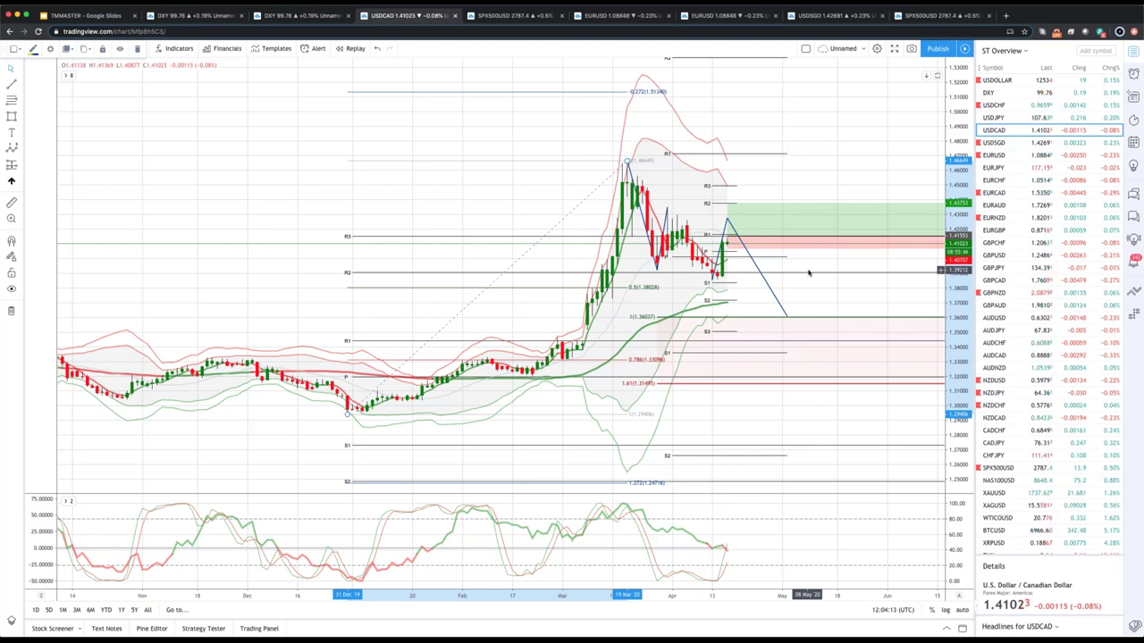
{"action": "left_click", "coordinate": [728, 238]}
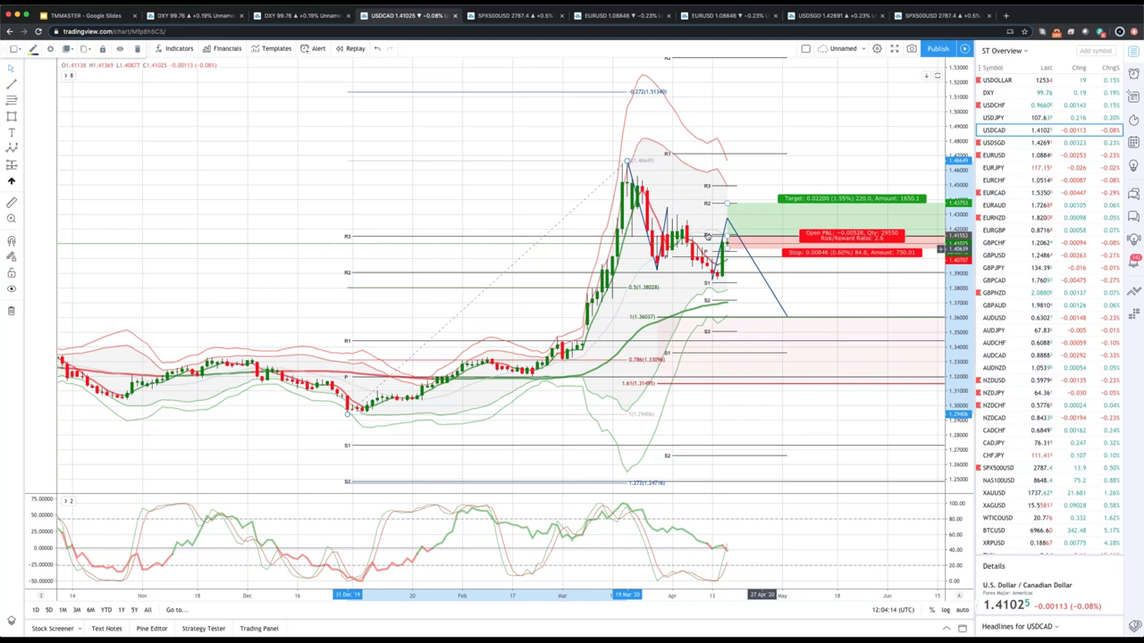
{"action": "left_click", "coordinate": [707, 237]}
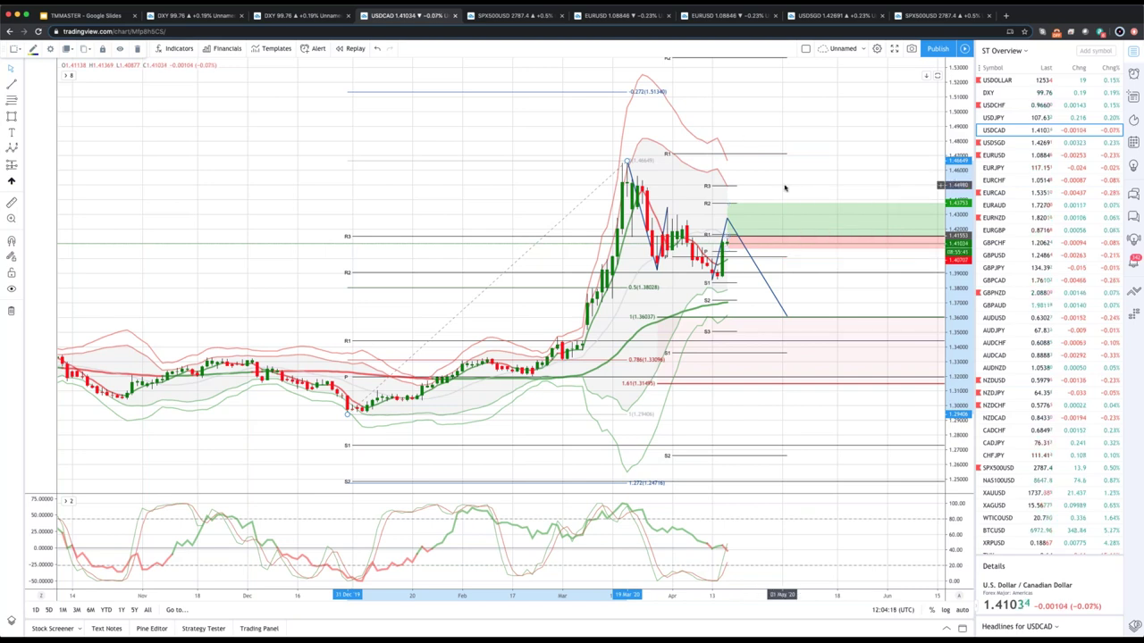